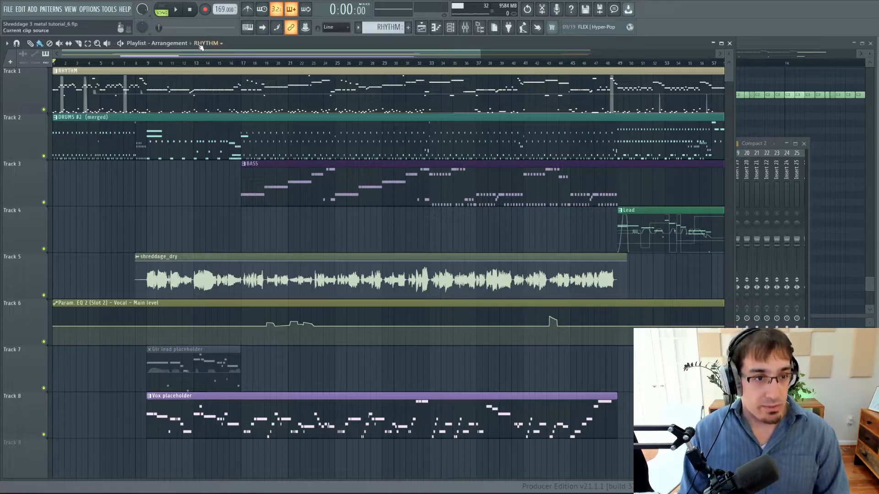
Show the mixer, play the song from the start, and bring up the Jupiter piano roll and the channel rack.
left_click(465, 27)
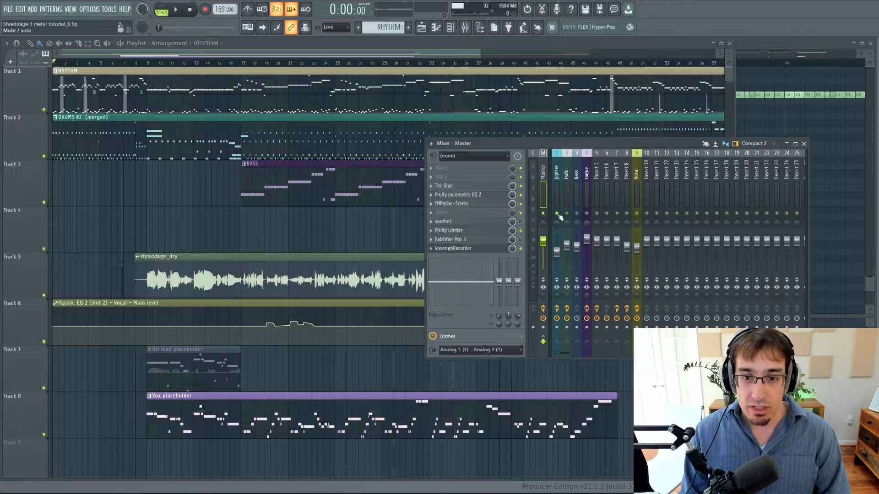
key("space")
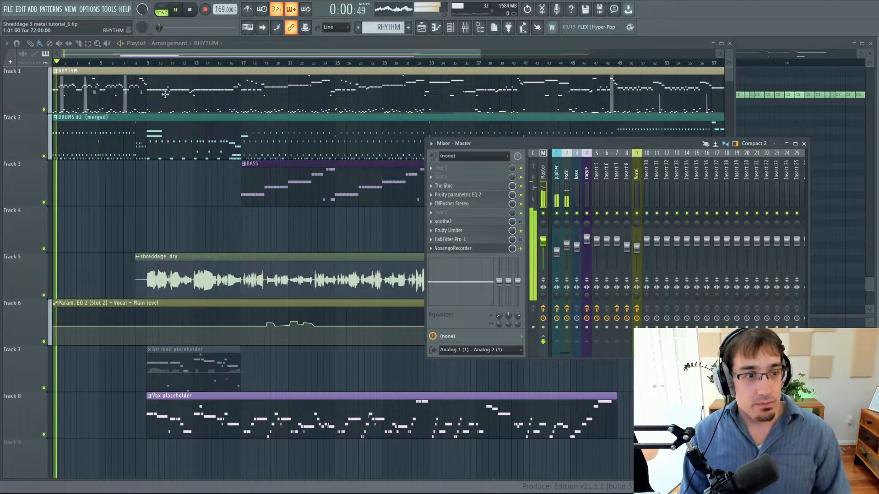
key("F7")
key("F6")
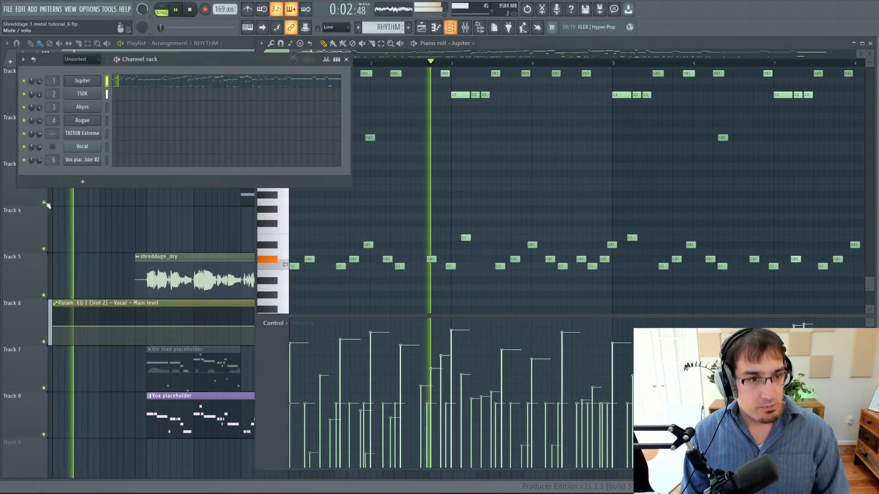
Open the Jupiter instrument on its main page during playback, return to its piano roll and stop the song.
left_click(94, 83)
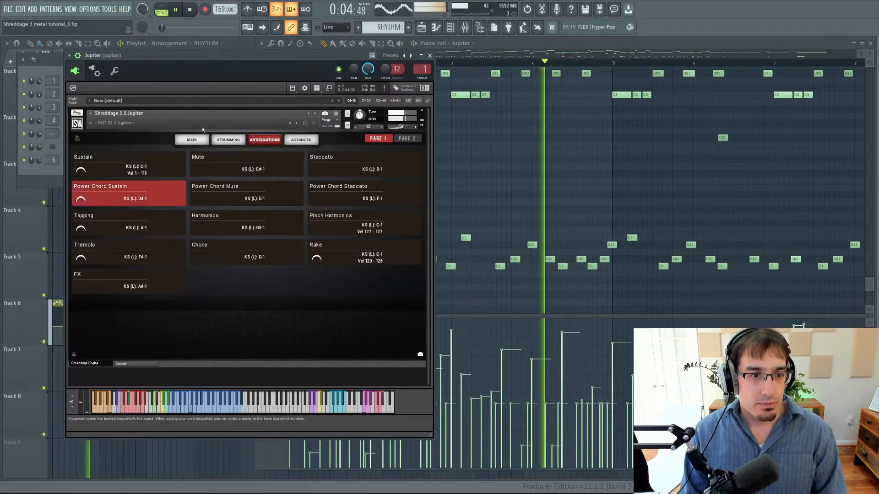
left_click(192, 140)
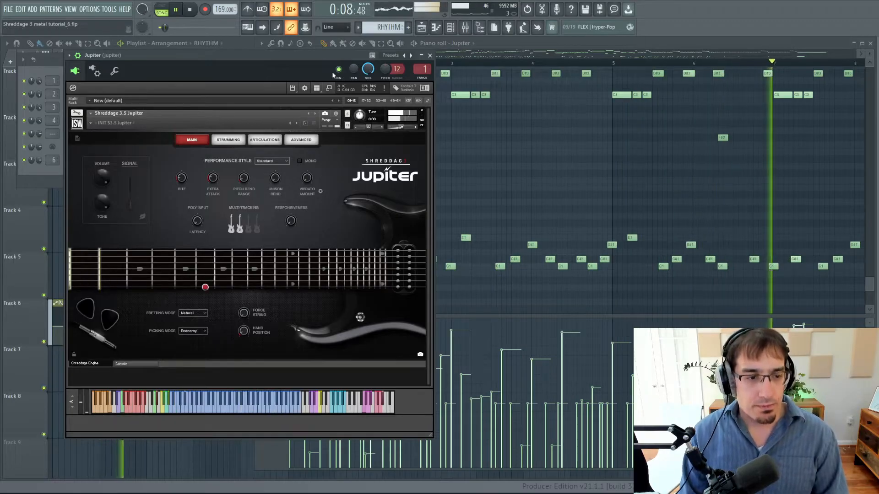
scroll(524, 60, "up", 2)
left_click(523, 55)
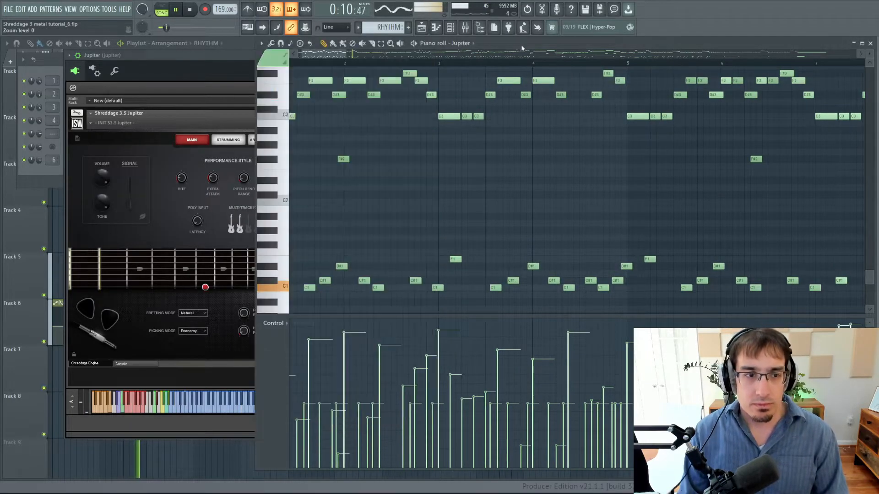
key("space")
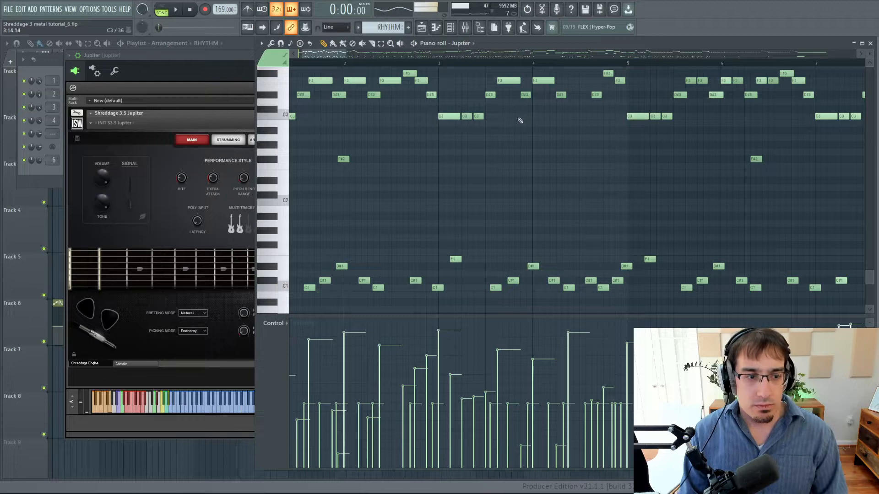
Hide the plugin wrapper's extra controls above the Jupiter interface and view the opening bars of its piano roll.
left_click(193, 59)
left_click(77, 55)
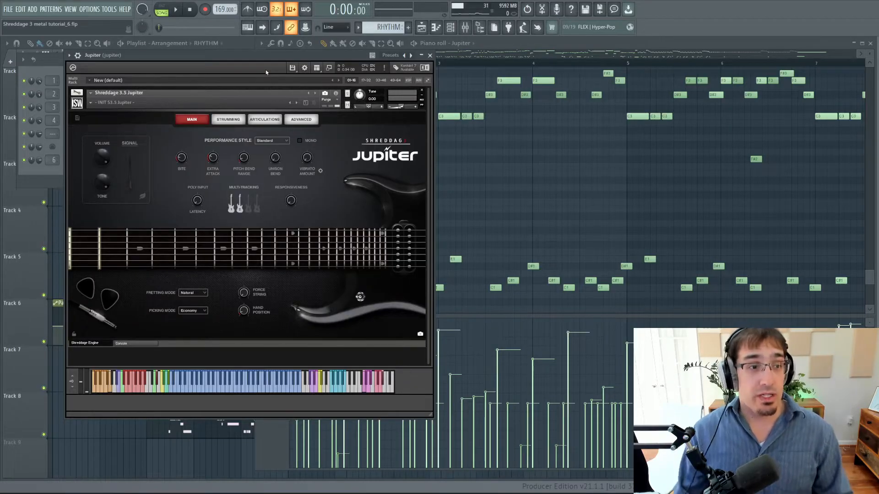
key("Escape")
left_click_drag(333, 55, 318, 57)
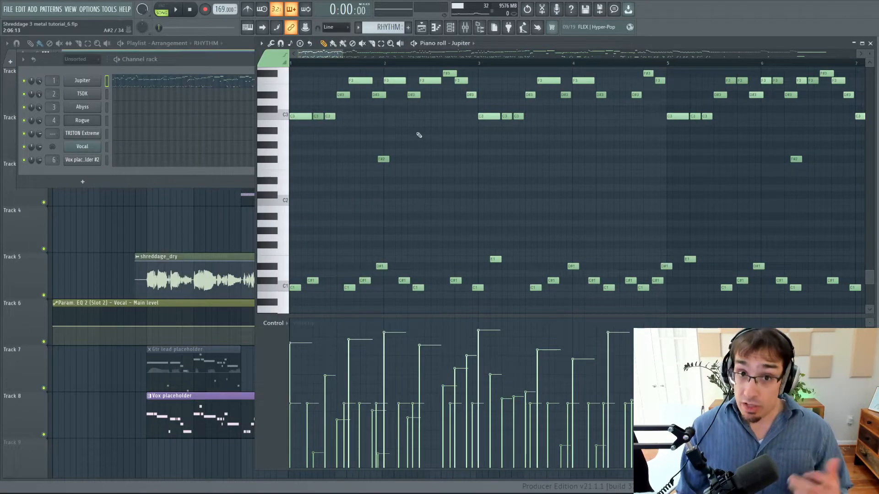
scroll(457, 109, "down", 5)
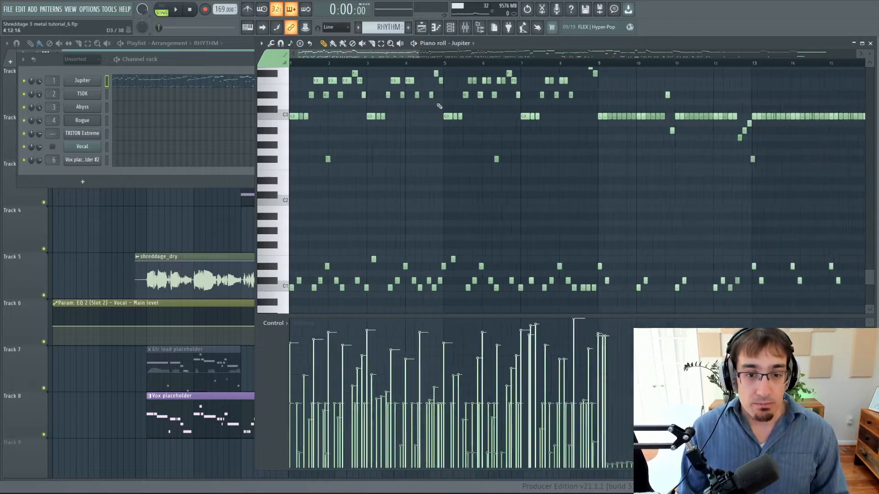
scroll(432, 98, "up", 3)
left_click_drag(353, 53, 344, 55)
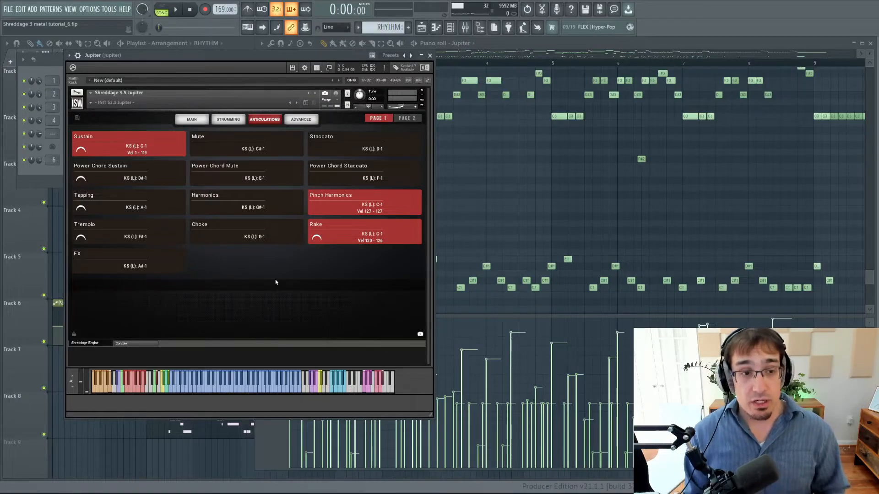
Audition Jupiter's Mute, Sustain, Staccato, Power Chord Sustain, Power Chord Mute and Power Chord Staccato articulations with their keyswitches.
left_click(213, 149)
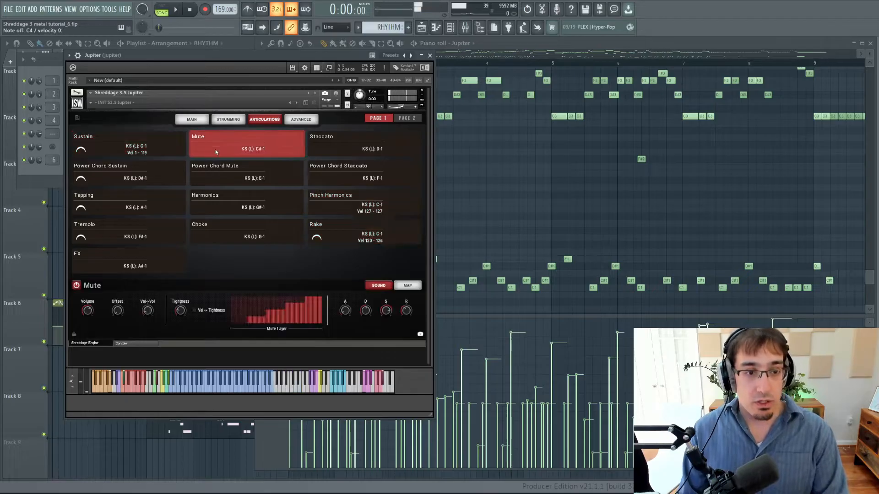
left_click(124, 386)
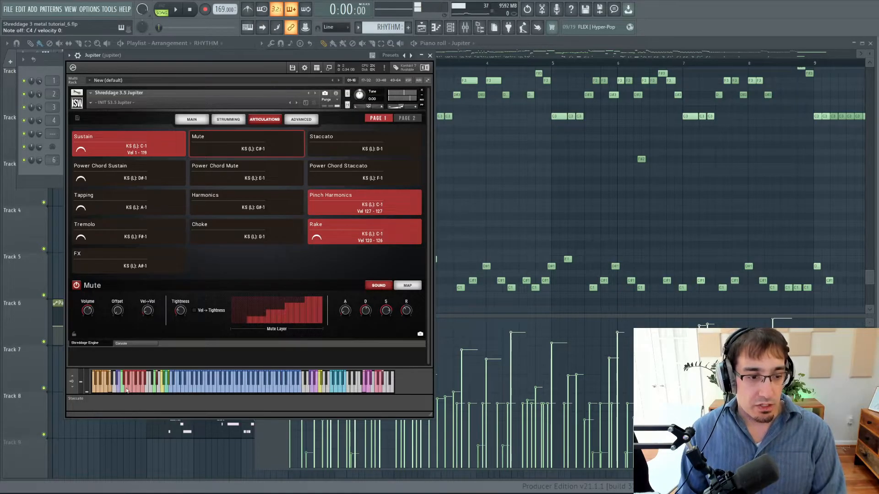
left_click(128, 390)
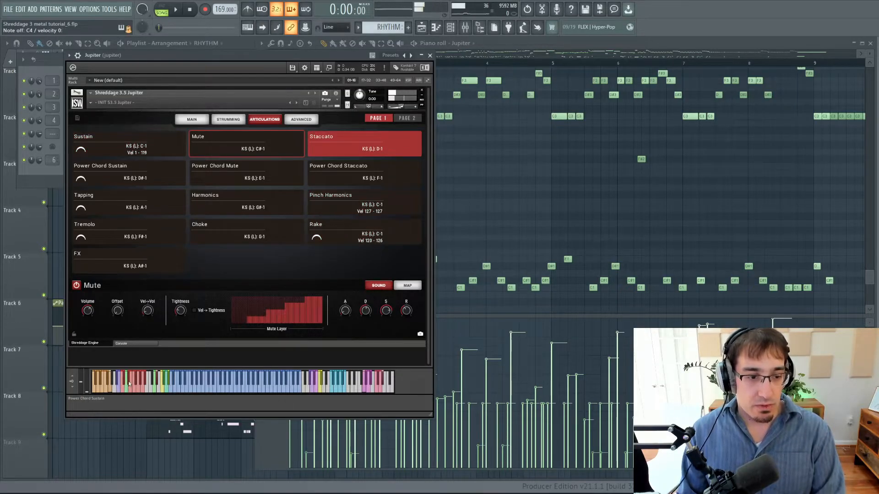
left_click(129, 383)
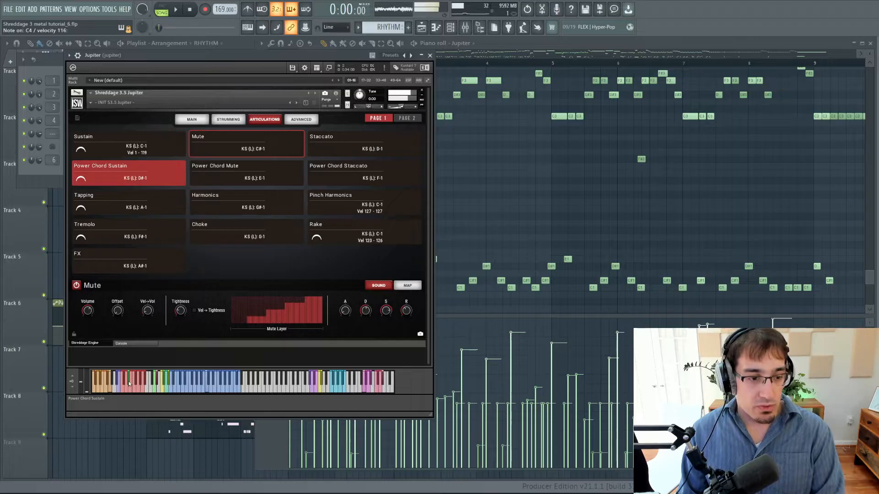
left_click(131, 390)
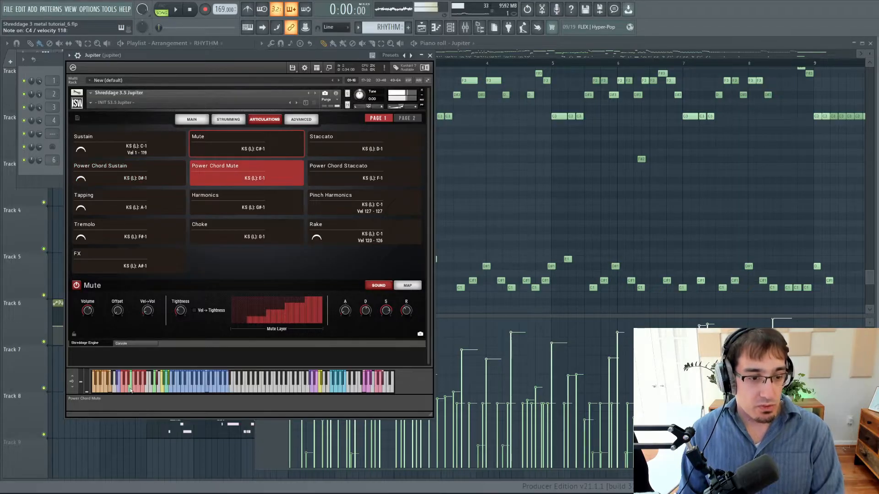
left_click(134, 390)
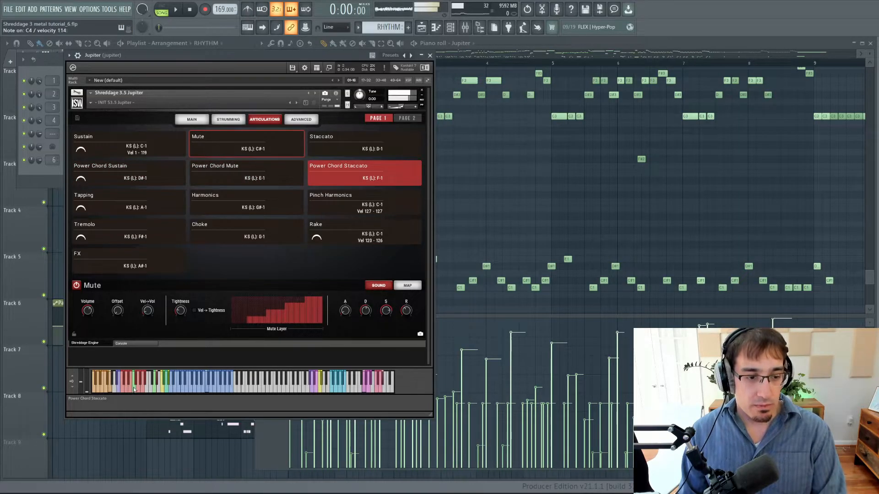
left_click(545, 47)
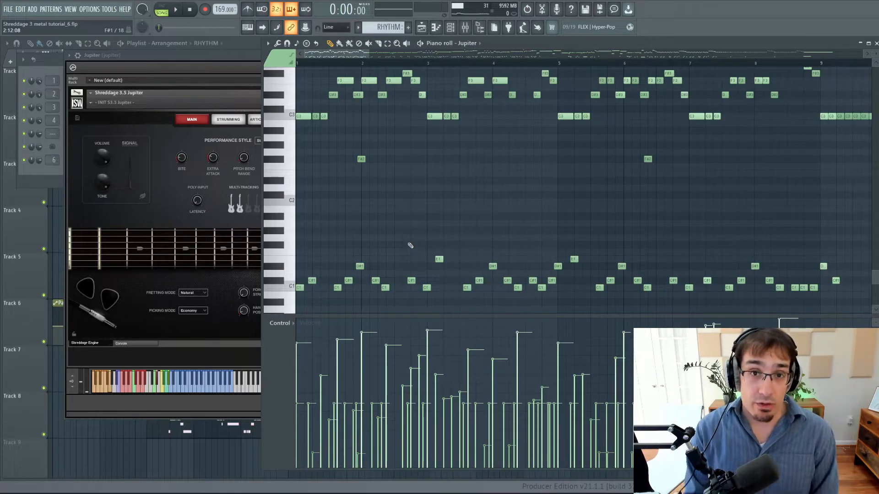
left_click(291, 326)
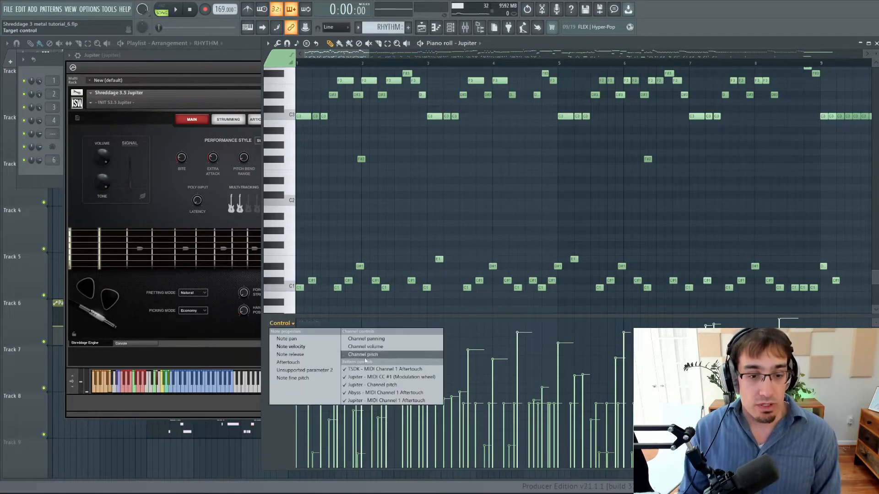
left_click(402, 385)
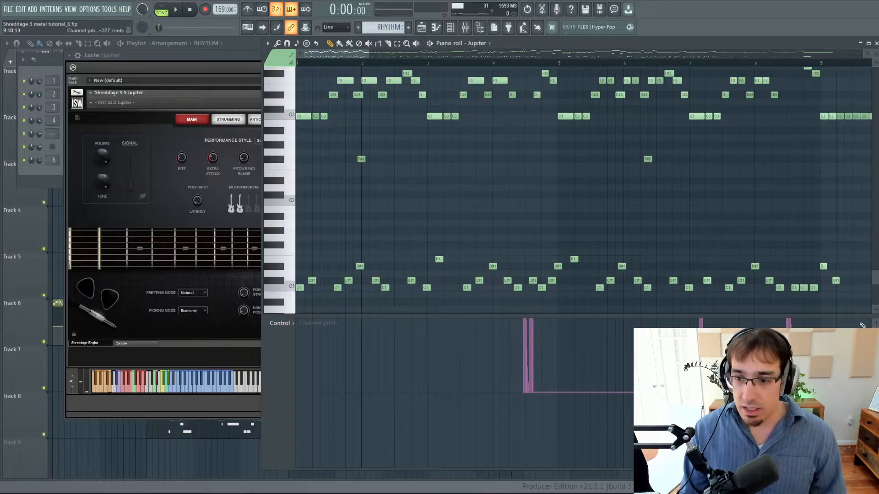
scroll(549, 309, "down", 3)
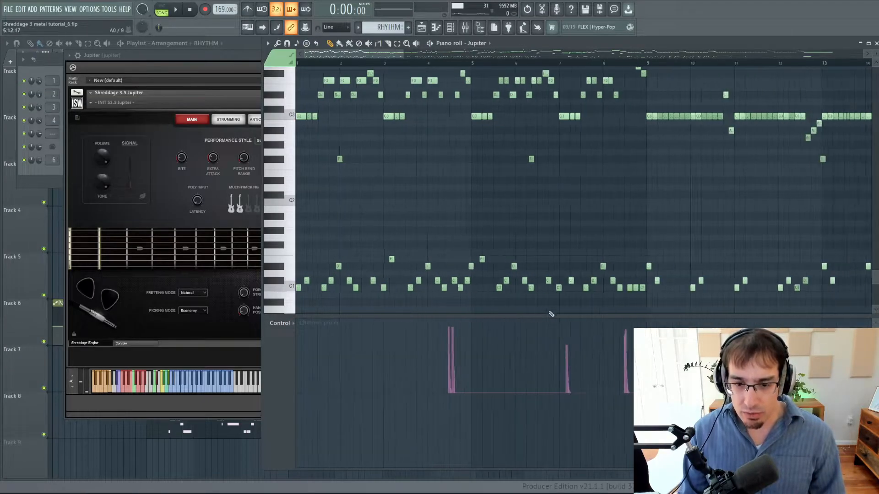
scroll(502, 362, "down", 4)
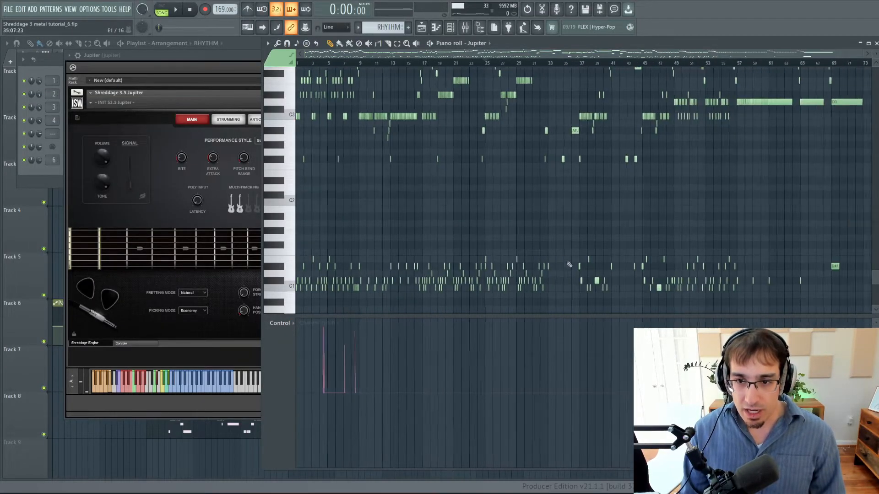
scroll(373, 139, "up", 3)
scroll(412, 53, "up", 3)
Display Jupiter's MIDI CC #1 (Modulation wheel) automation and examine it across the pattern.
left_click(280, 323)
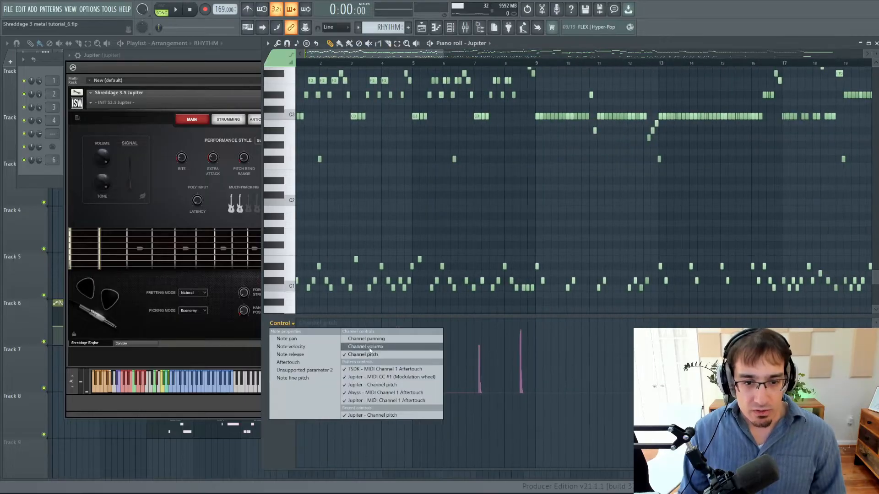
left_click(394, 377)
scroll(410, 349, "down", 4)
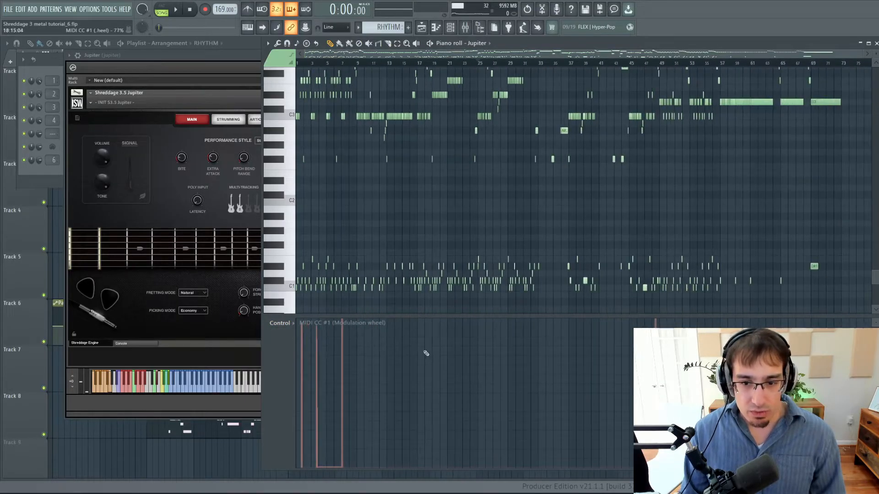
scroll(348, 191, "up", 4)
scroll(349, 191, "up", 2)
left_click_drag(382, 54, 243, 51)
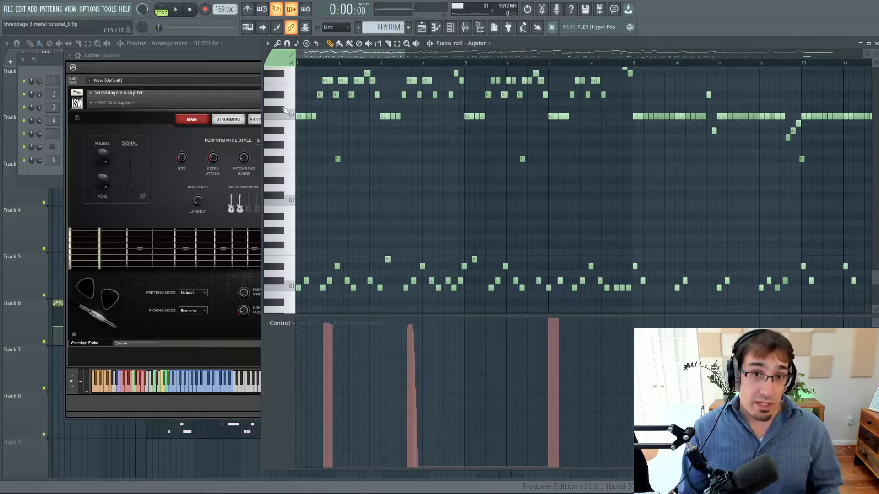
Return the control lane to note velocity and delete all keyswitch notes between C1 and E1 in the Jupiter pattern.
right_click(275, 329)
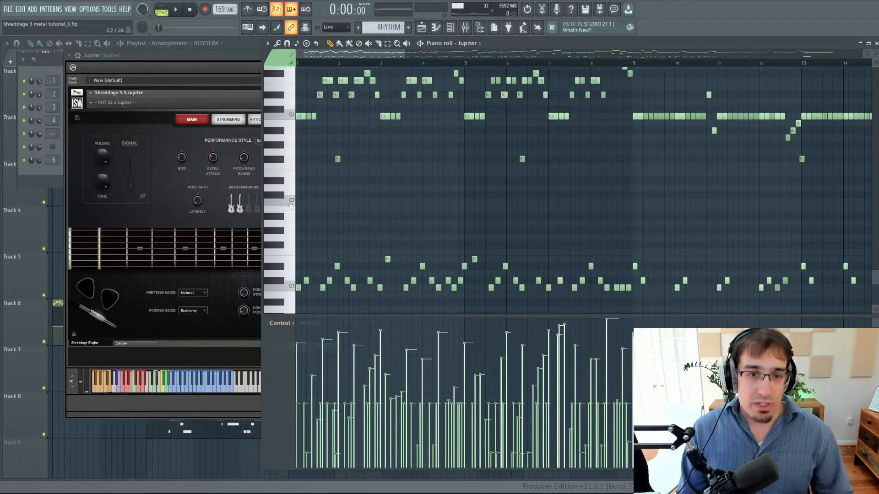
left_click_drag(276, 259, 278, 291)
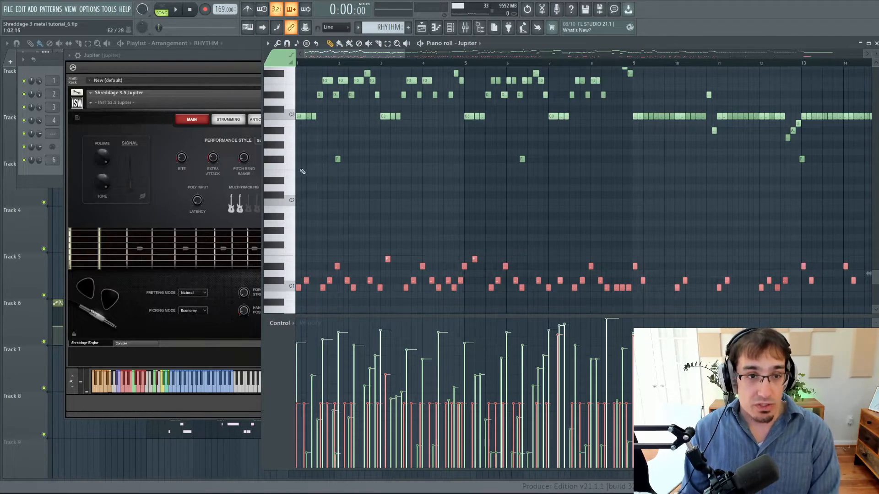
key("Delete")
Listen to the rhythm part without keyswitches from the start, jump ahead to bar 9, and stop playback.
key("space")
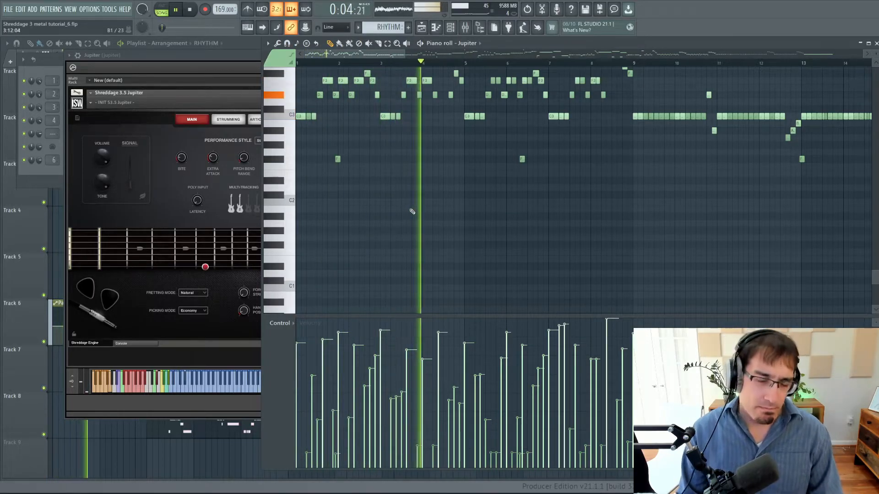
scroll(535, 148, "down", 3)
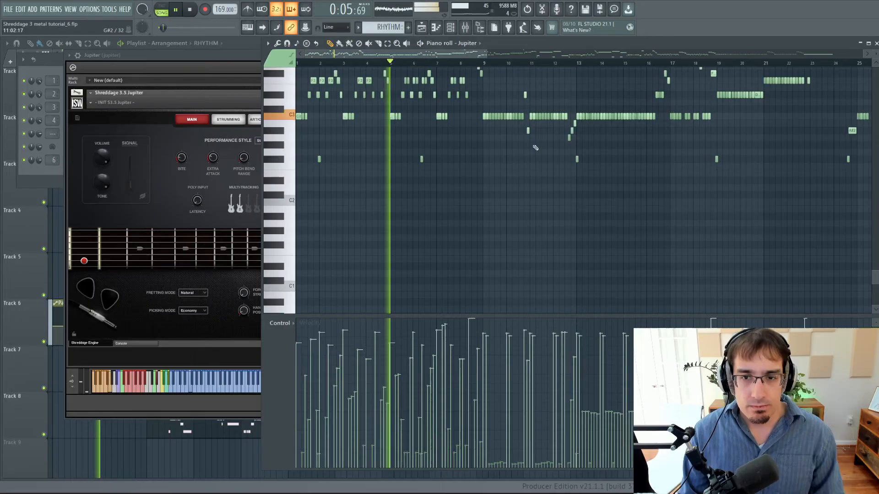
left_click(483, 66)
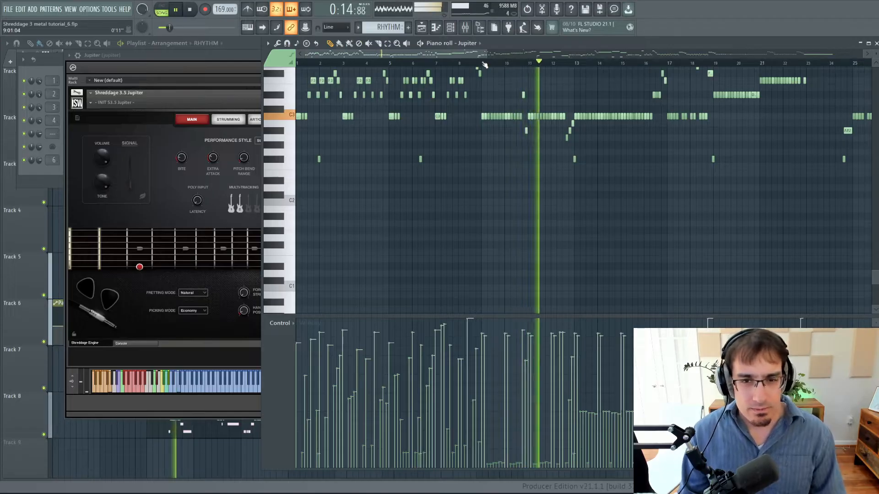
key("space")
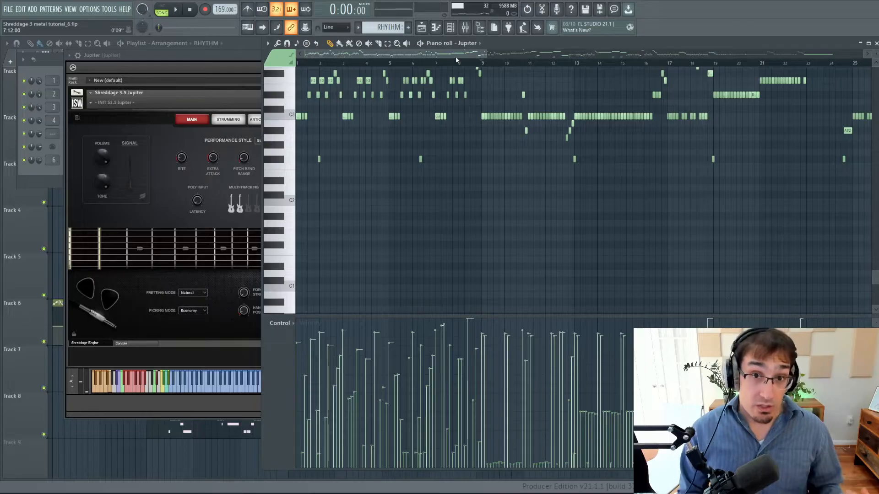
Play the section from bar 17 onwards without keyswitches and stop playback.
scroll(716, 132, "up", 6)
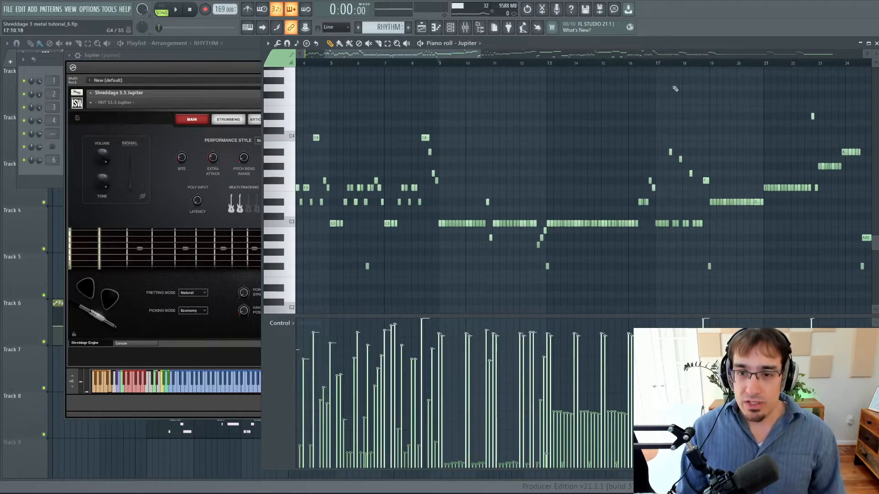
scroll(675, 110, "right", 3)
scroll(673, 133, "down", 2)
scroll(673, 133, "up", 2)
left_click(461, 64)
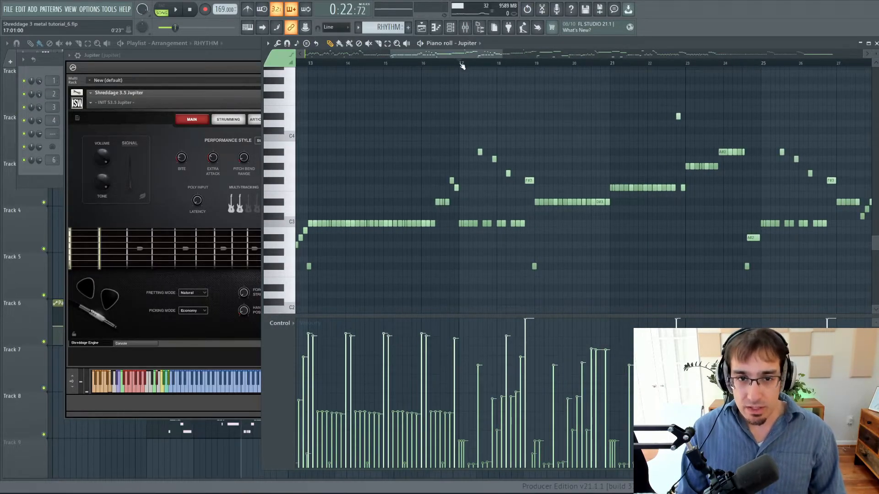
key("space")
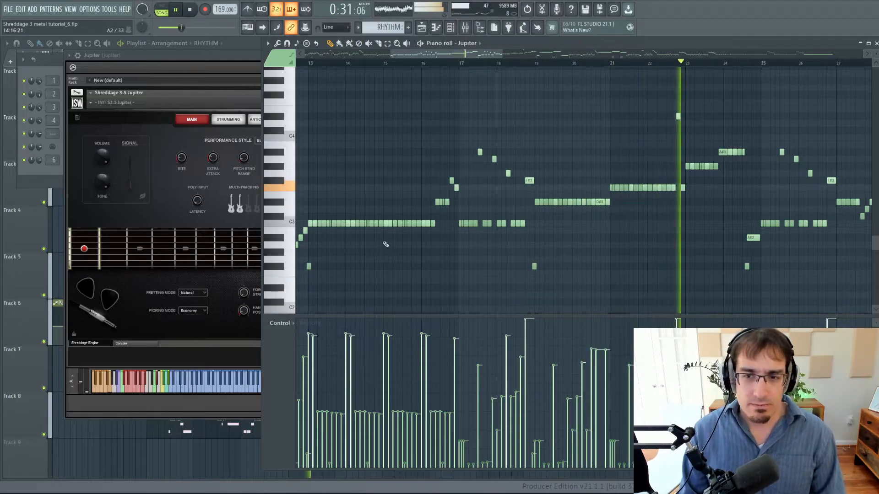
key("space")
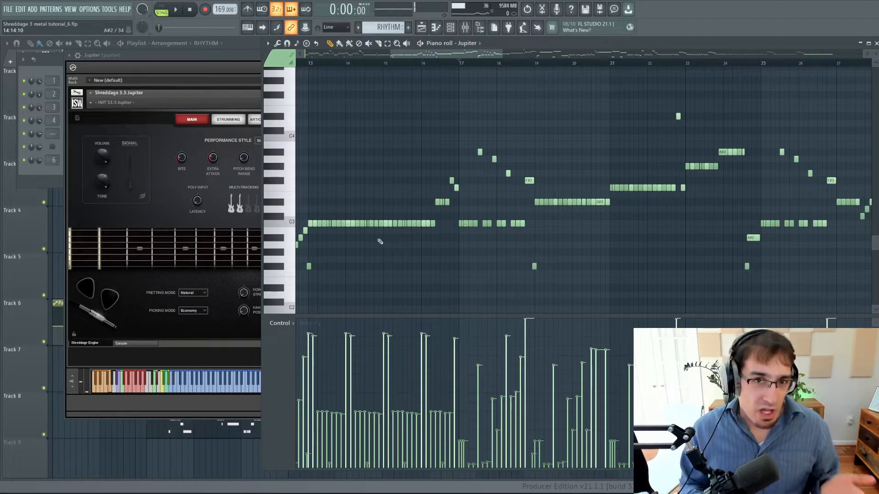
Check the emptied keyswitch range, play the full song from bar 1 without keyswitches, and stop playback.
scroll(267, 261, "down", 5)
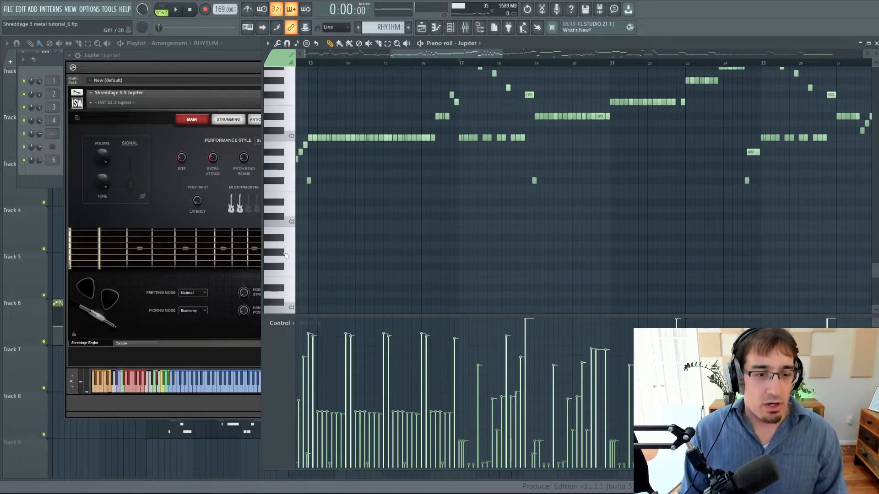
left_click(279, 239)
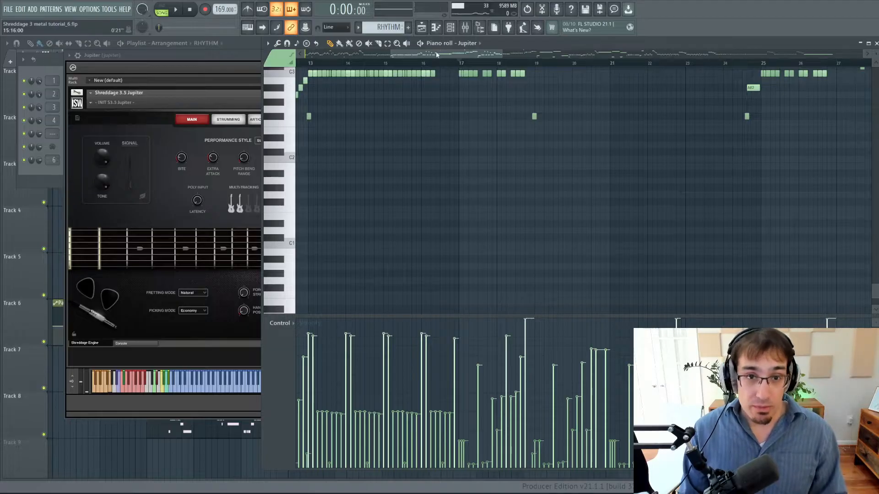
left_click_drag(437, 55, 217, 60)
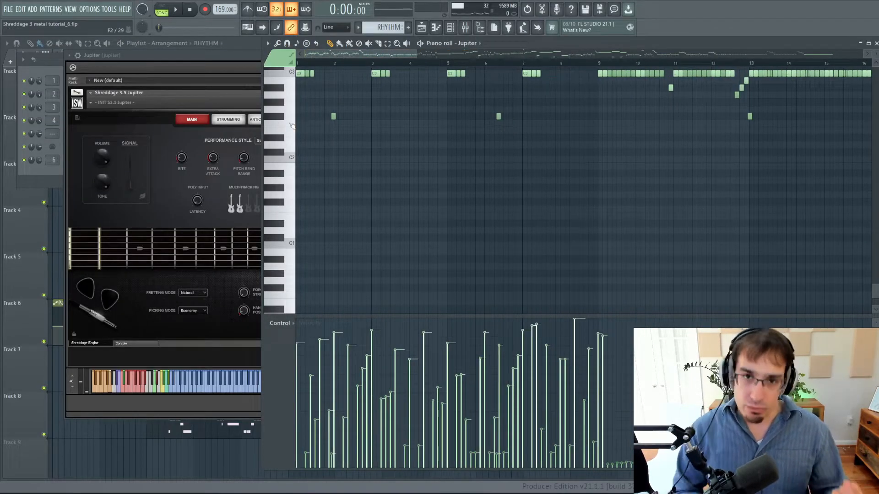
scroll(321, 129, "up", 3)
key("space")
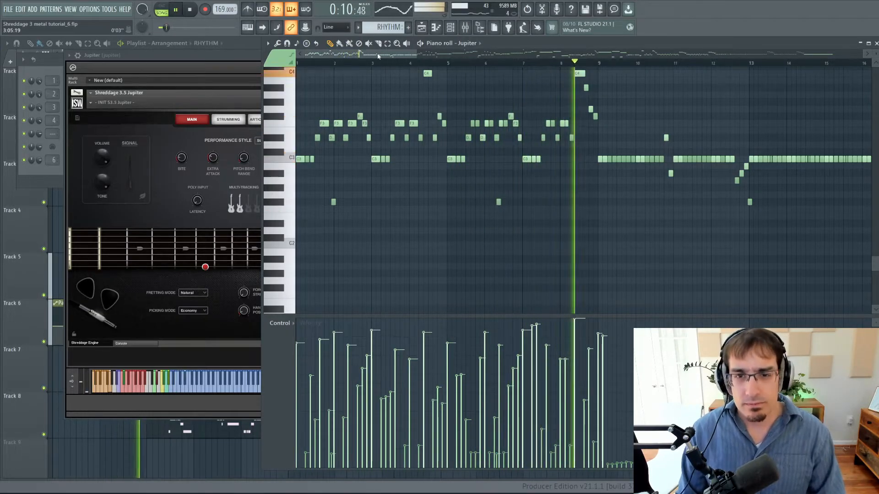
key("space")
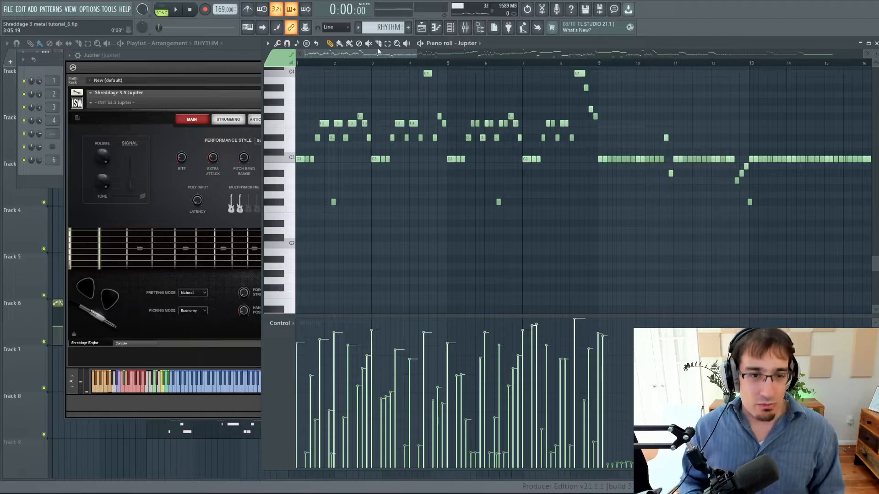
Examine the F3 notes and their velocities in the opening bars of the Jupiter pattern.
scroll(316, 79, "up", 4)
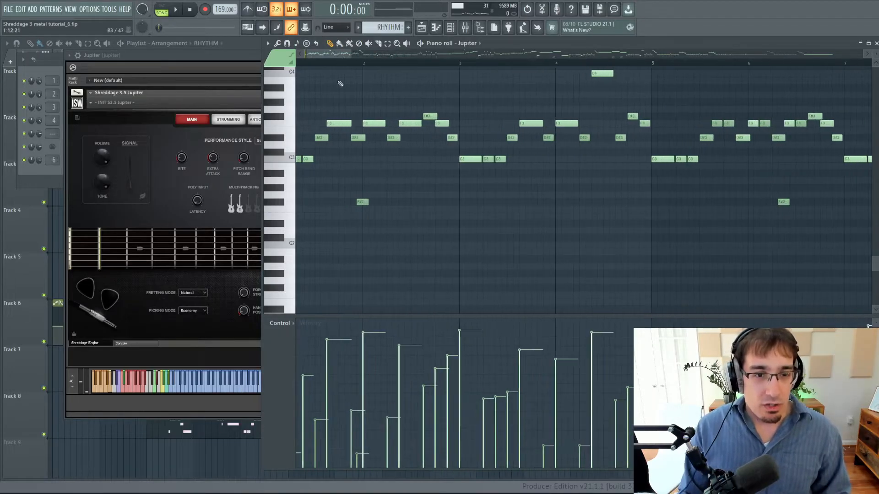
left_click(335, 123)
left_click(380, 124)
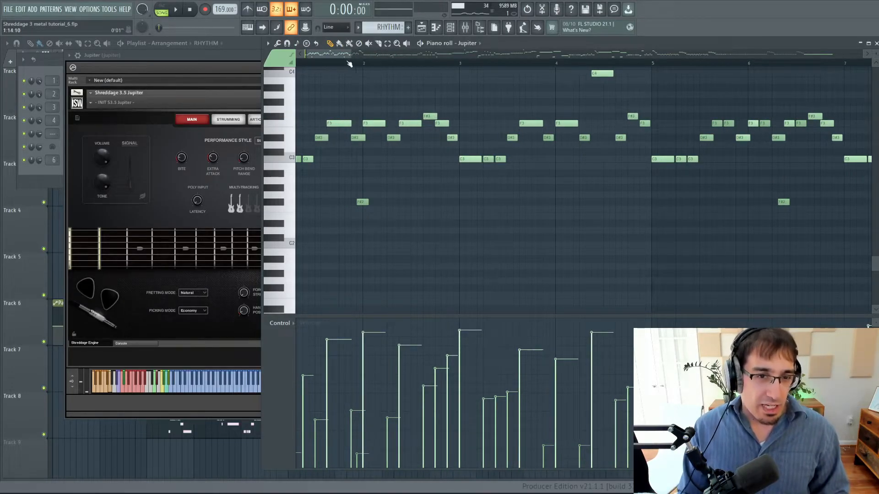
left_click_drag(339, 54, 275, 62)
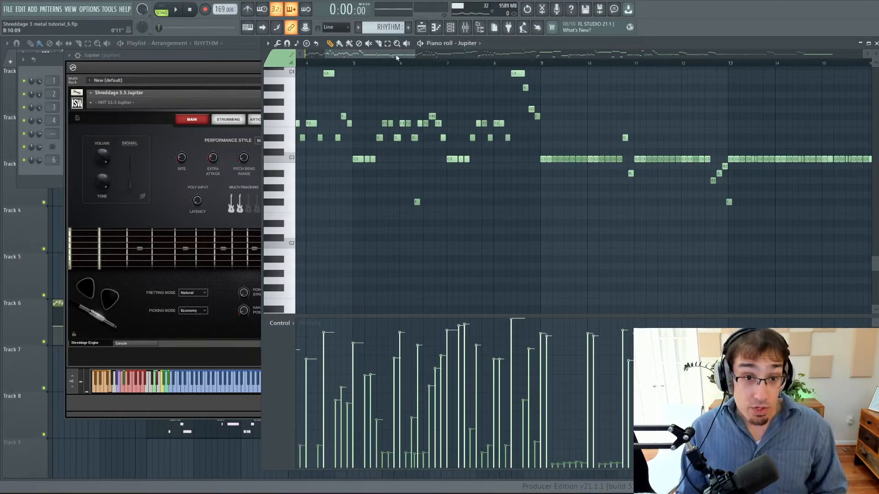
Switch playback to pattern mode, play the Jupiter part alone from bar 9, and stop playback.
left_click_drag(396, 58, 422, 57)
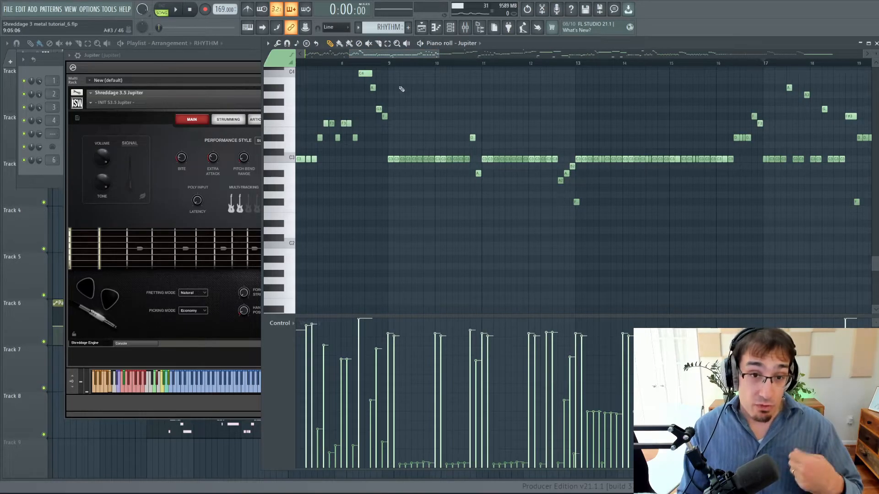
left_click(391, 64)
left_click(162, 10)
key("space")
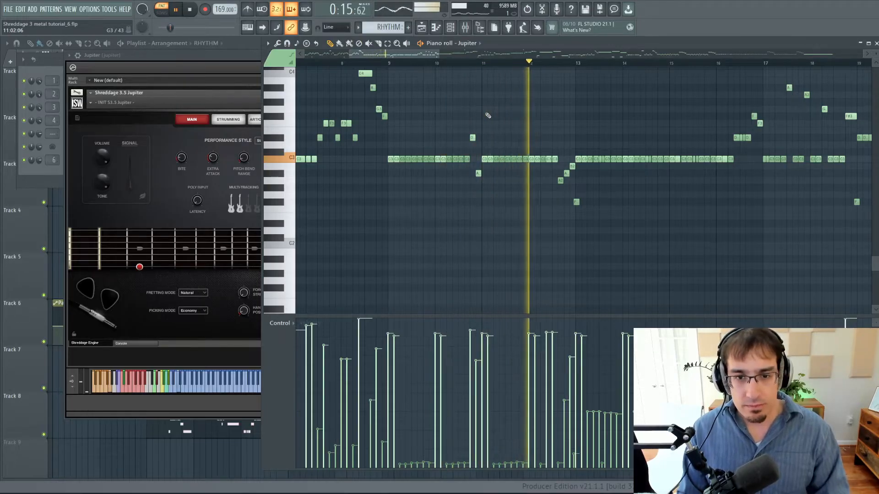
key("space")
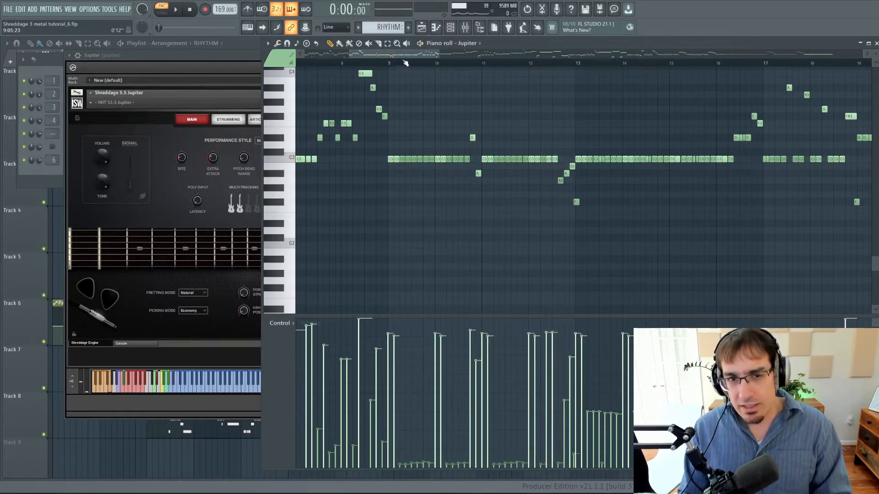
Display the mixer, play the isolated Jupiter part from bar 17, and stop playback.
left_click_drag(405, 56, 451, 58)
left_click(471, 63)
left_click(465, 27)
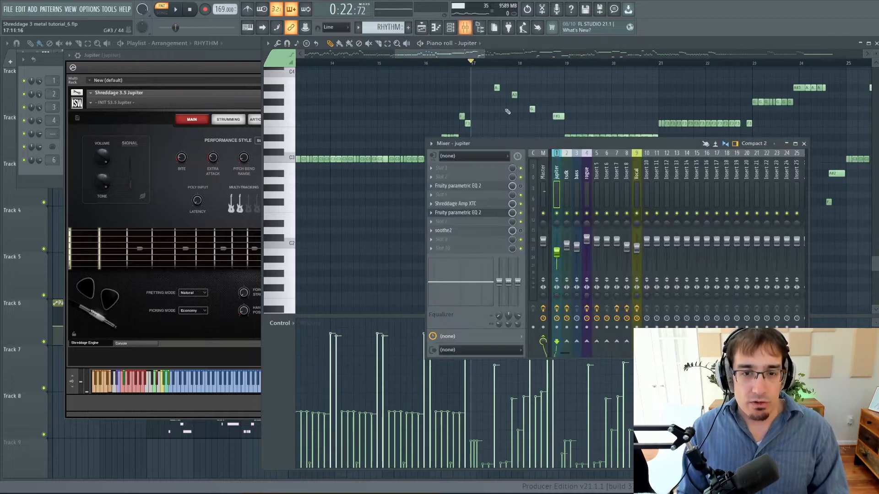
key("space")
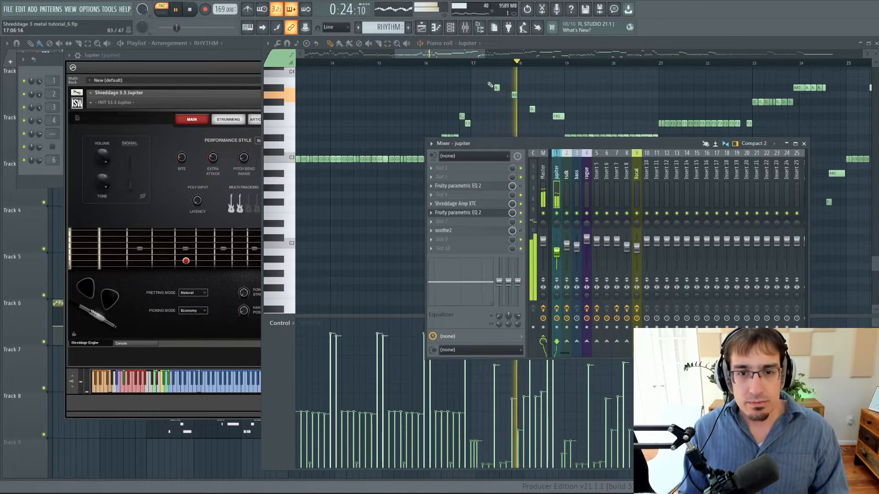
left_click_drag(467, 55, 483, 56)
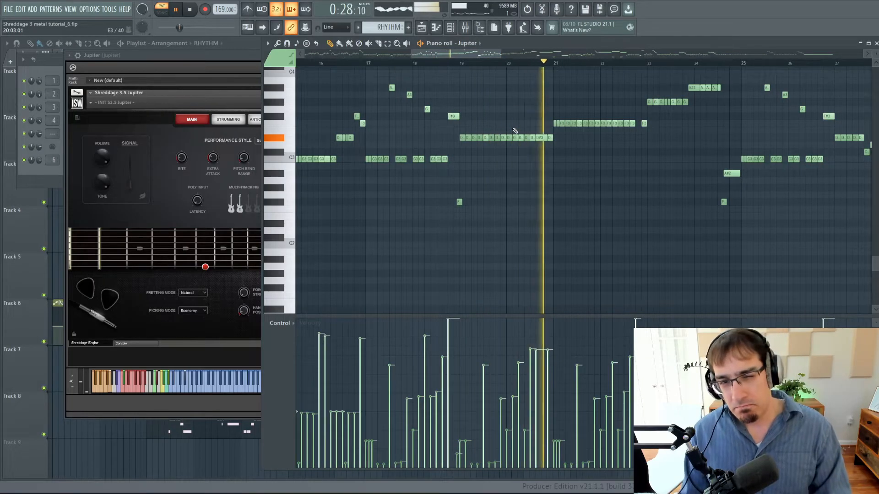
key("space")
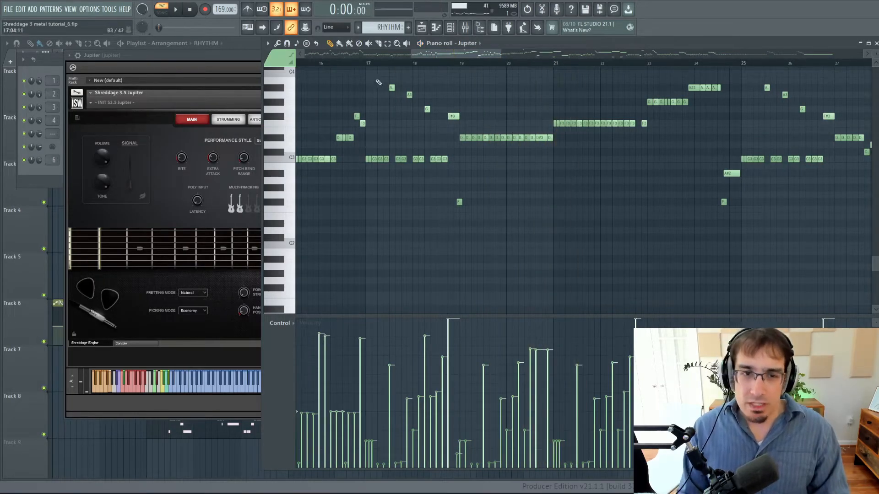
Switch playback back to song mode, play the full arrangement from bar 17, and stop playback.
left_click(366, 64)
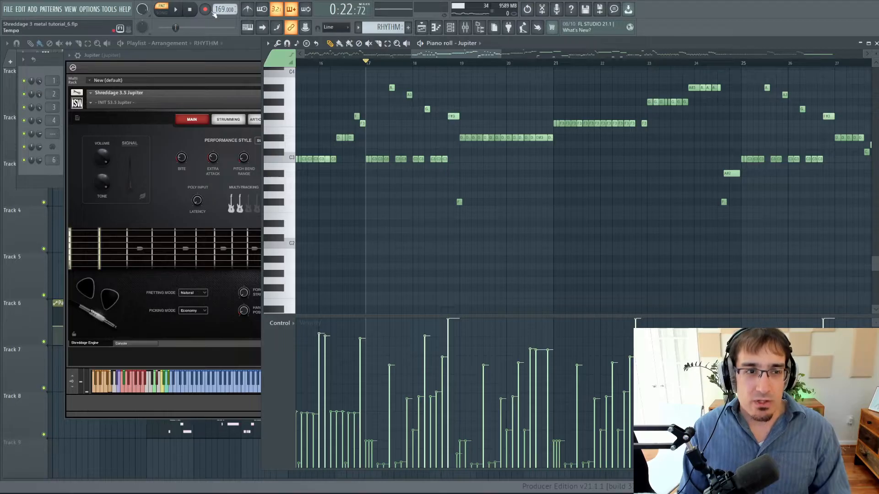
left_click(162, 12)
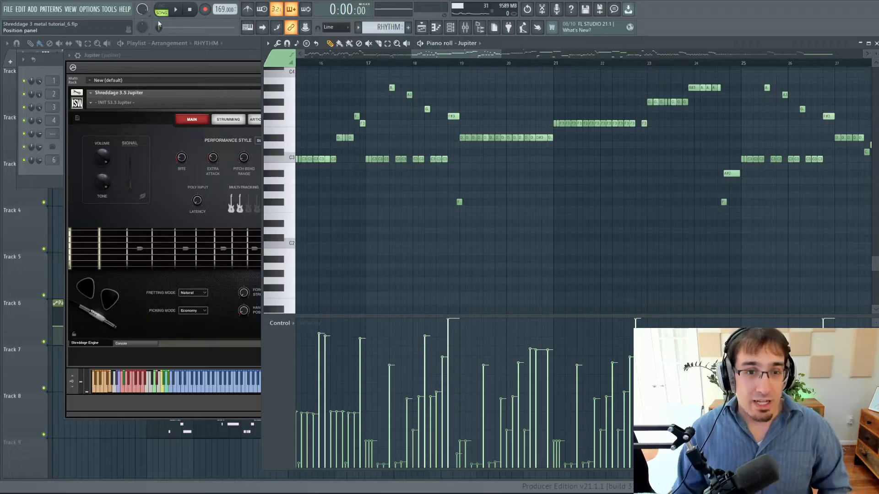
left_click(368, 64)
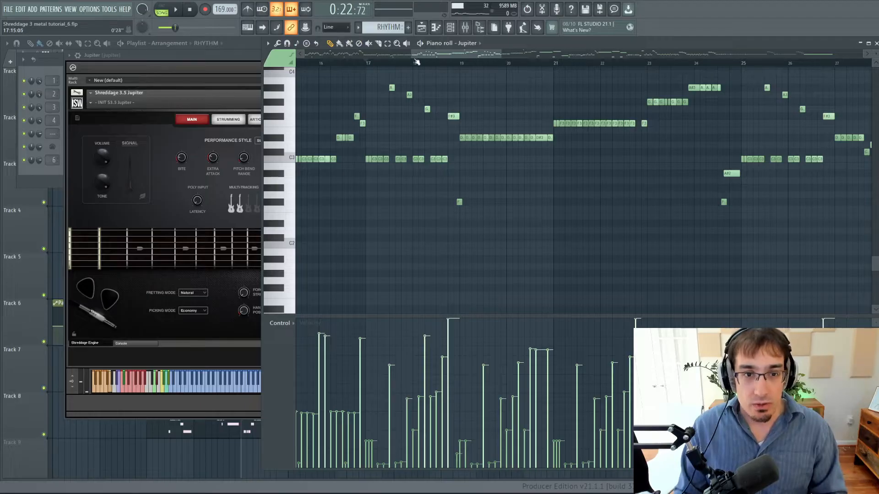
key("space")
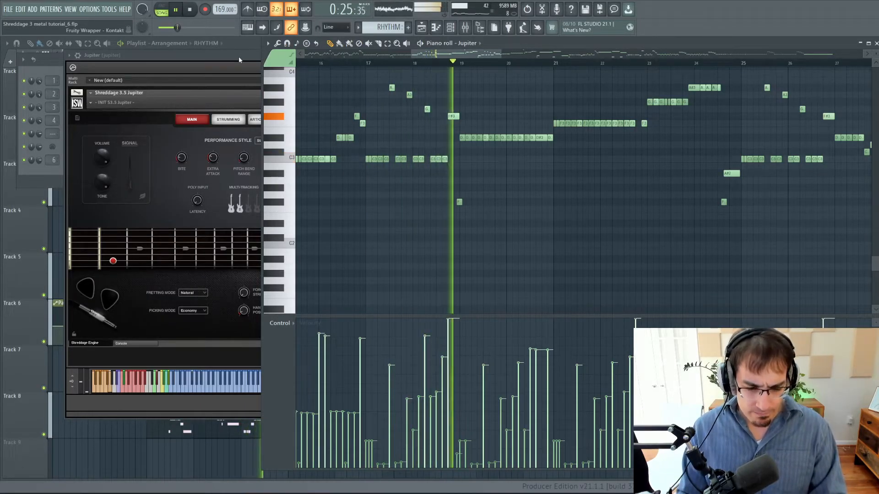
left_click_drag(435, 54, 466, 56)
scroll(501, 109, "up", 2)
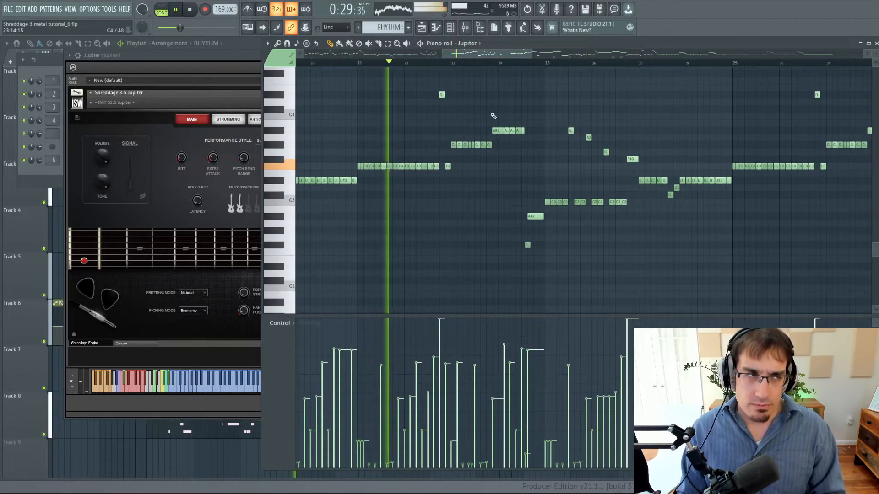
scroll(499, 117, "down", 1, "ctrl")
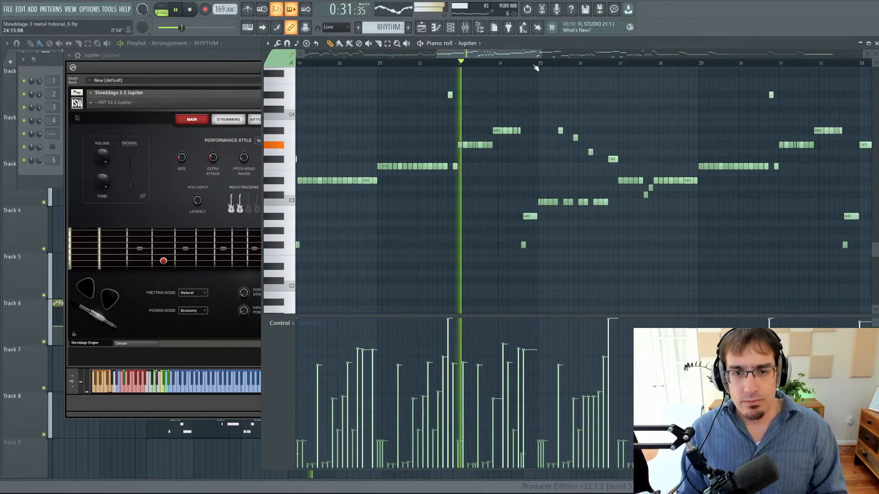
left_click_drag(526, 56, 597, 57)
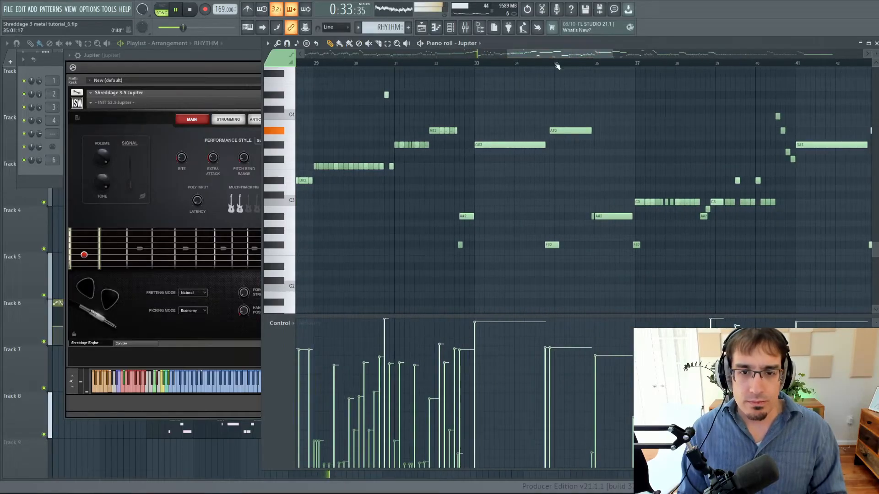
key("space")
Play the full arrangement from bar 33, following the sustained Jupiter notes, and stop playback.
left_click(477, 64)
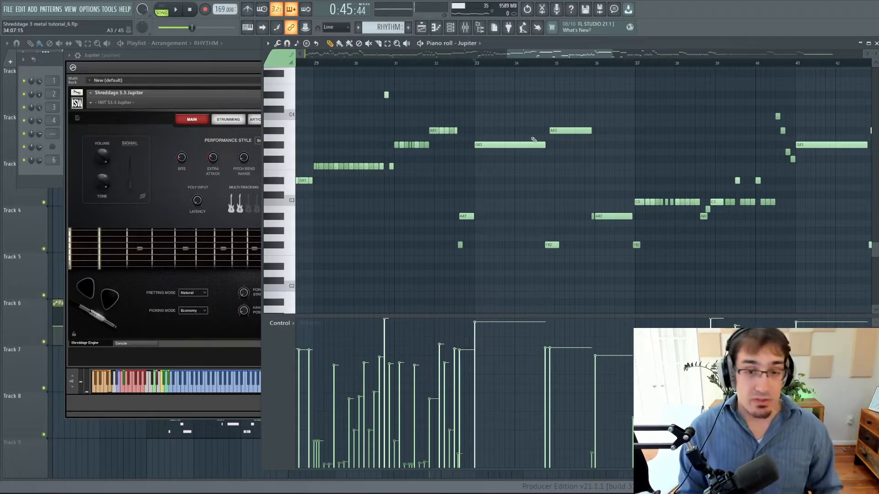
key("space")
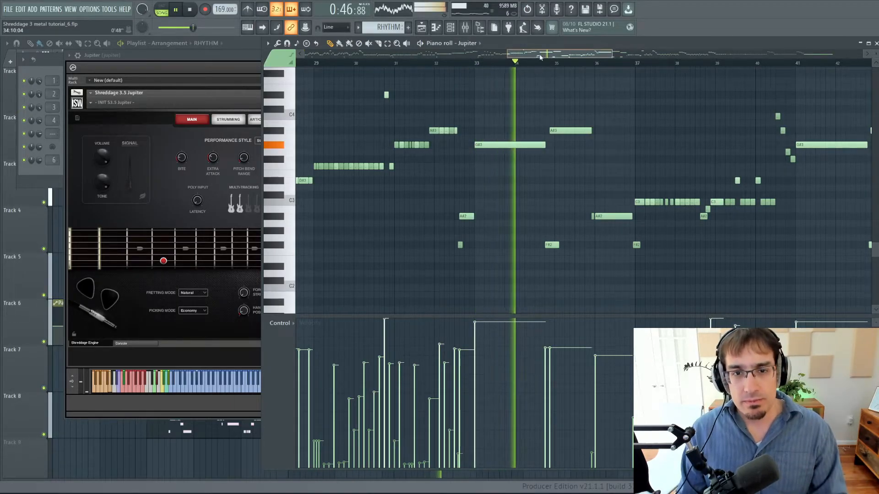
left_click_drag(541, 56, 565, 55)
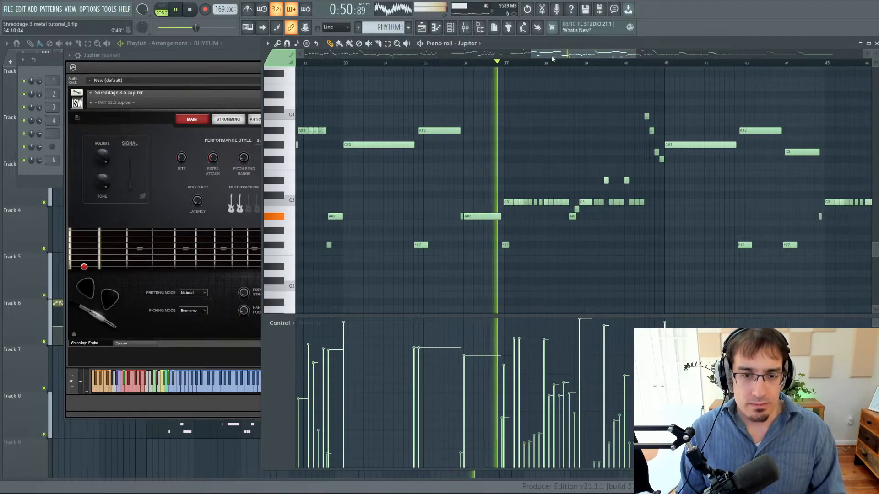
left_click_drag(553, 58, 570, 59)
key("space")
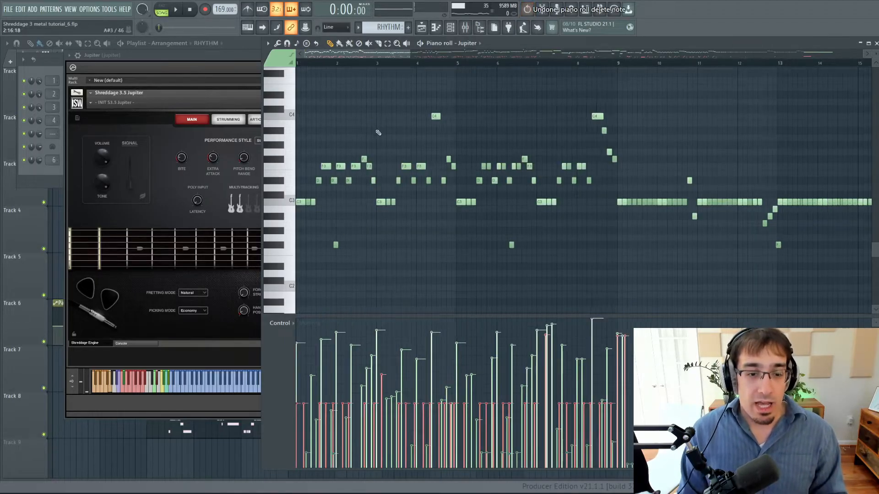
Switch to pattern mode, play the Jupiter part from the start with its restored keyswitch notes, and stop playback.
scroll(375, 133, "down", 3)
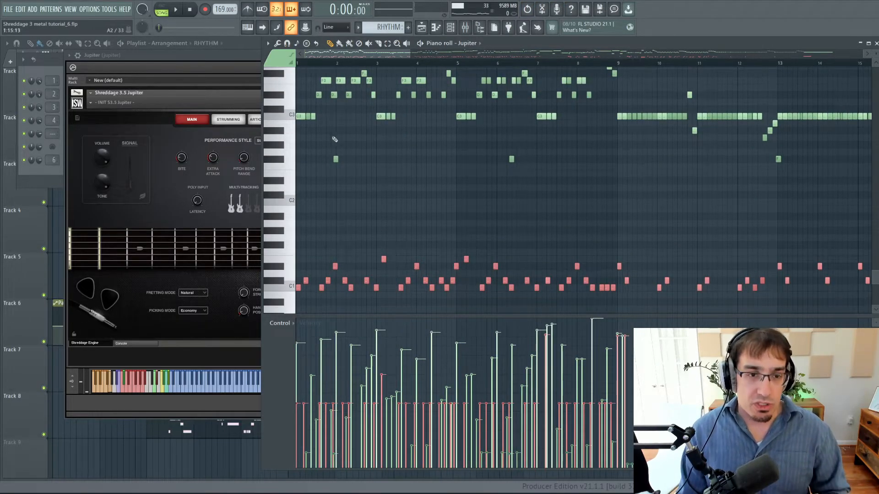
scroll(335, 139, "up", 6)
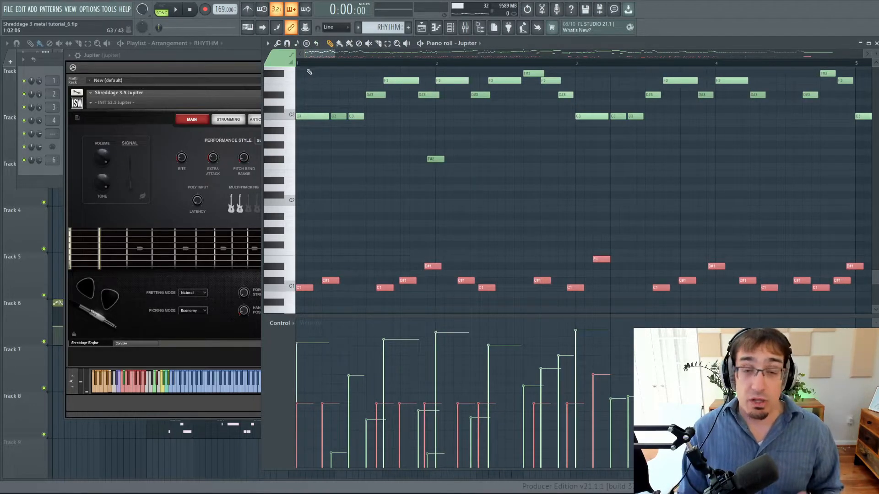
scroll(359, 177, "up", 3)
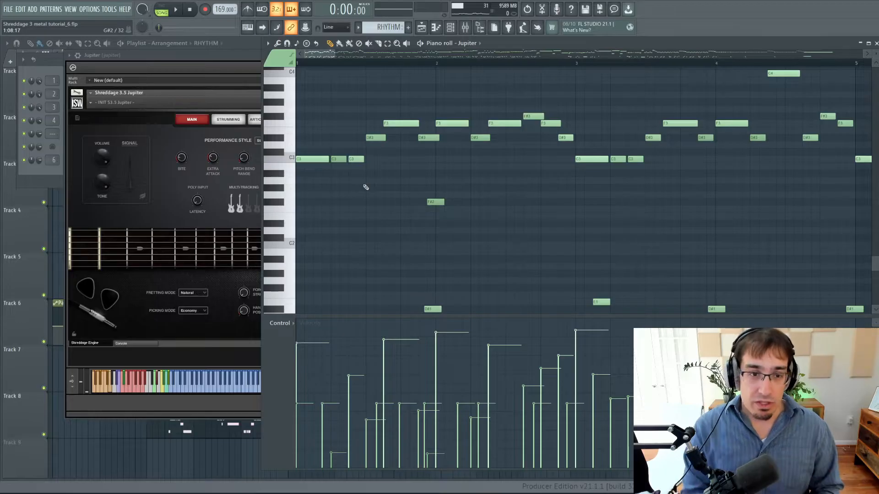
key("l")
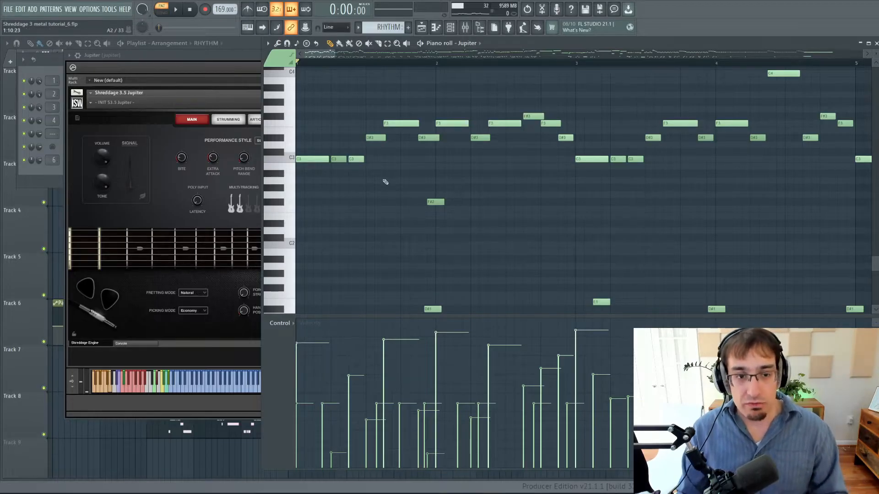
key("space")
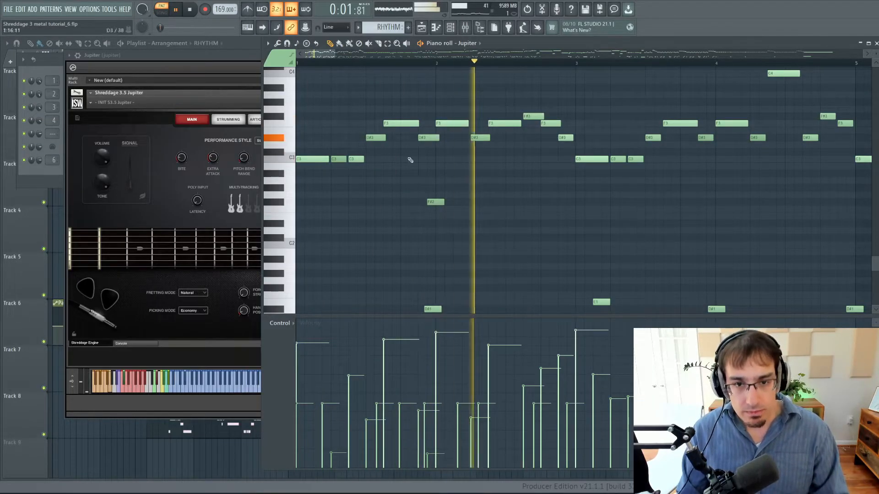
key("space")
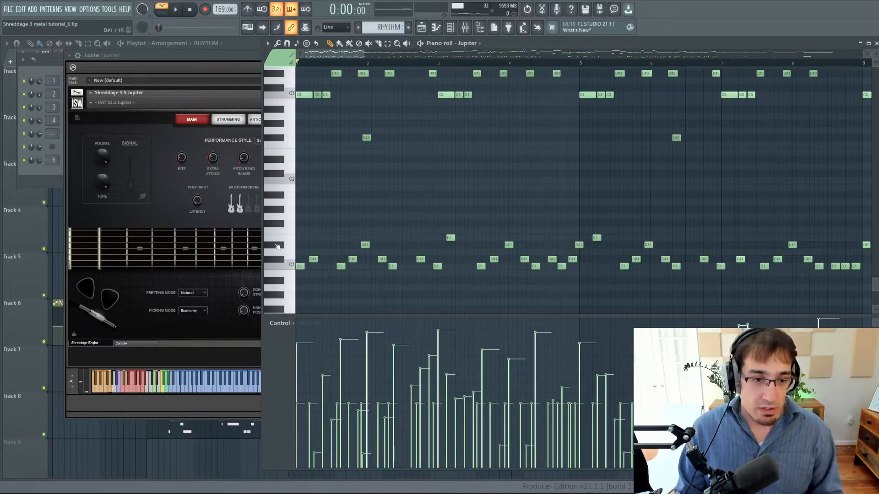
Select all D#1 and E1 keyswitch notes and transpose them down three semitones to C1 and C#1.
left_click_drag(281, 250, 285, 234)
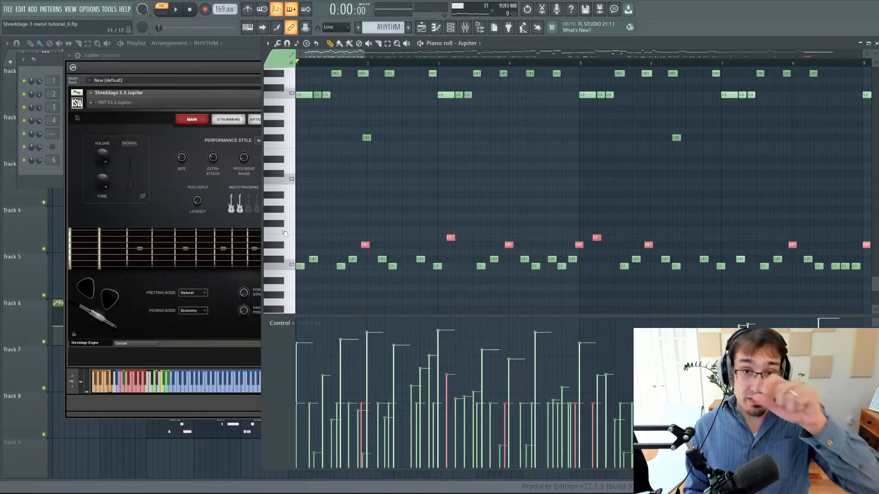
key("Down")
key("Down")
key("Down")
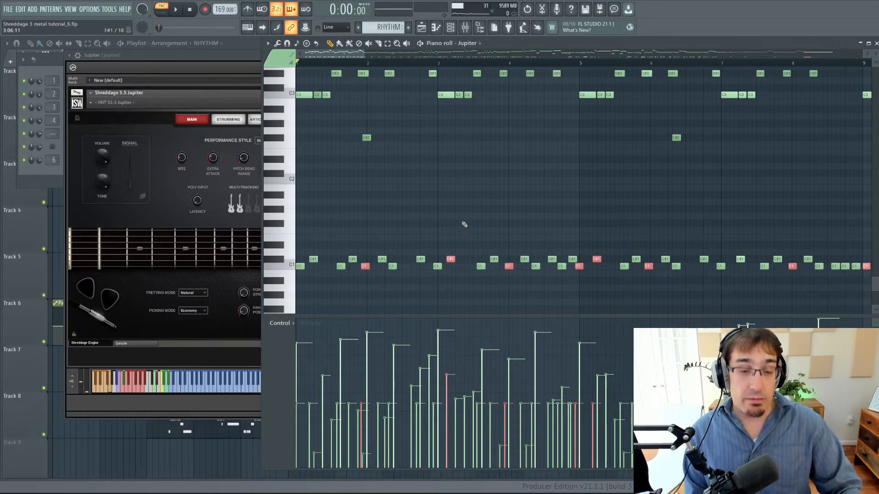
Transpose the selected keyswitch notes back up three semitones to D#1 and E1.
key("Up")
key("Up")
key("Up")
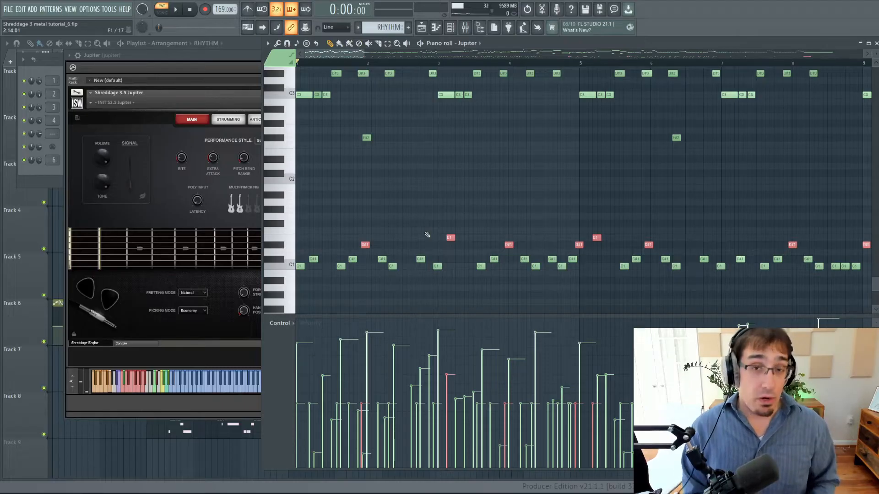
Transpose the selected D#1 and E1 keyswitch notes down three semitones to C1 and C#1 once more.
left_click_drag(364, 244, 362, 268)
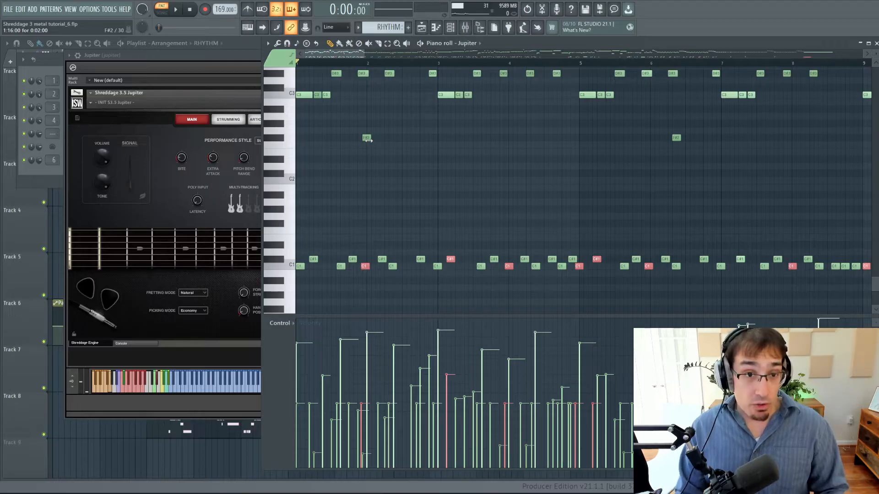
scroll(589, 94, "down", 4)
scroll(708, 98, "up", 2)
scroll(574, 89, "up", 2)
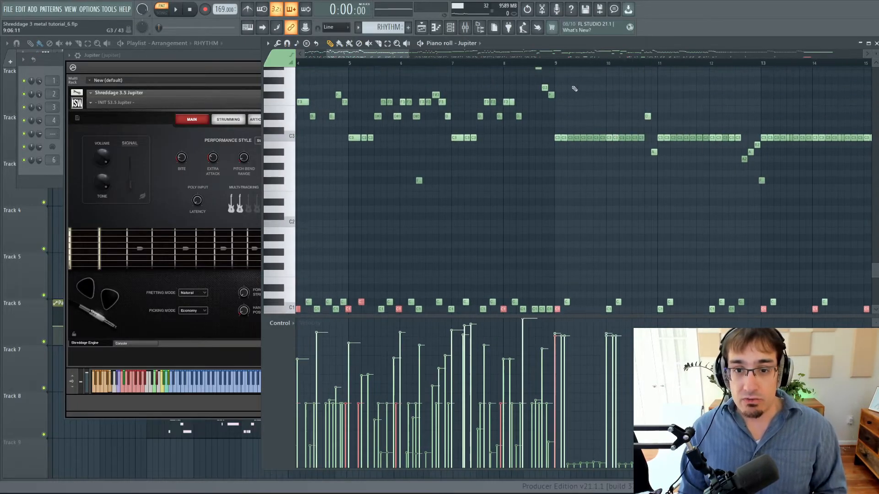
Play the Jupiter part from bar 17 with the lowered keyswitch notes, and stop playback.
scroll(495, 65, "right", 10)
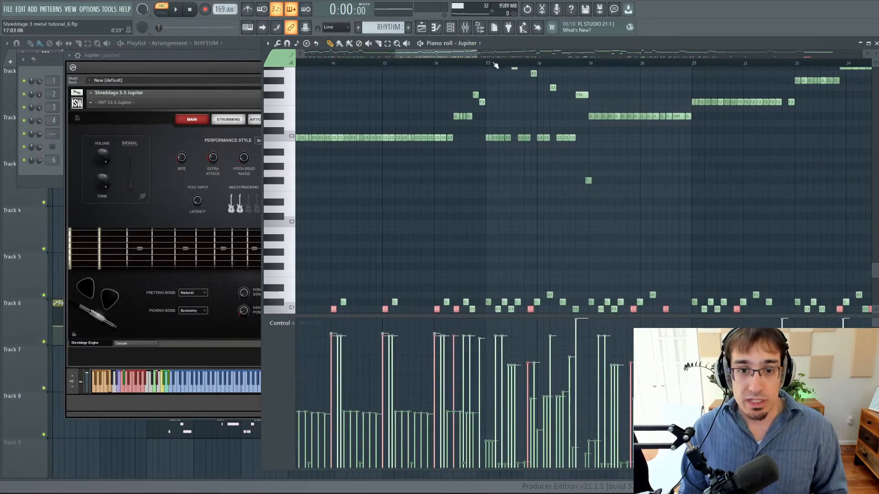
left_click(495, 64)
key("space")
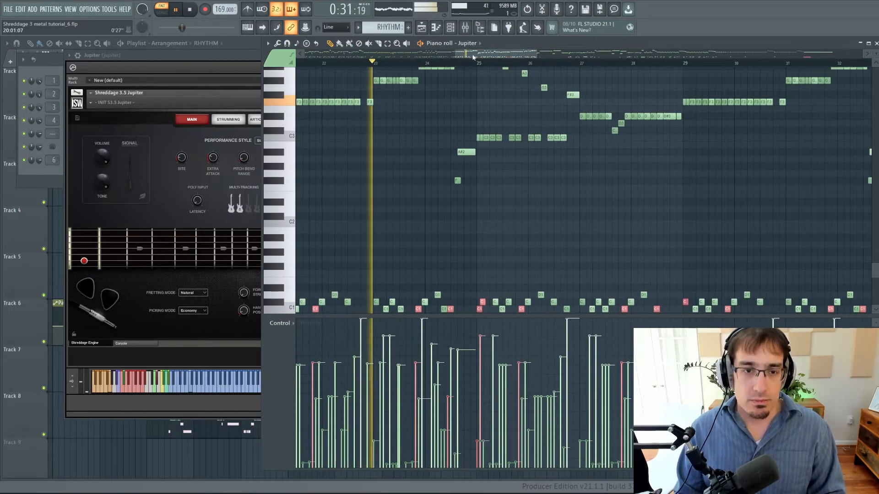
scroll(475, 84, "up", 1)
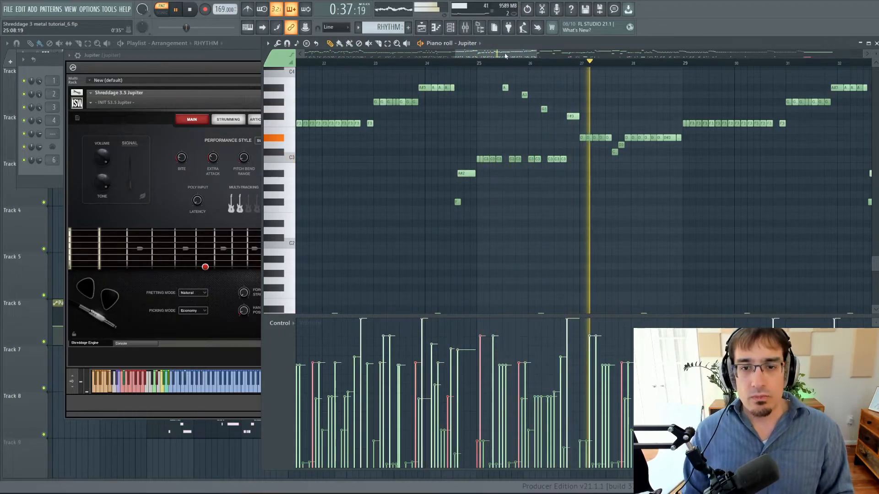
key("space")
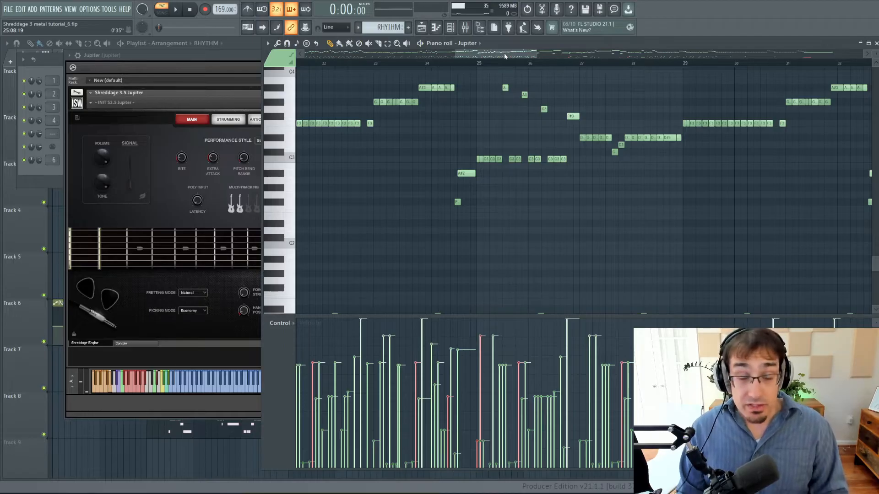
Undo the last keyswitch transposition and clear the note selection.
left_click_drag(504, 56, 479, 60)
scroll(461, 81, "down", 4)
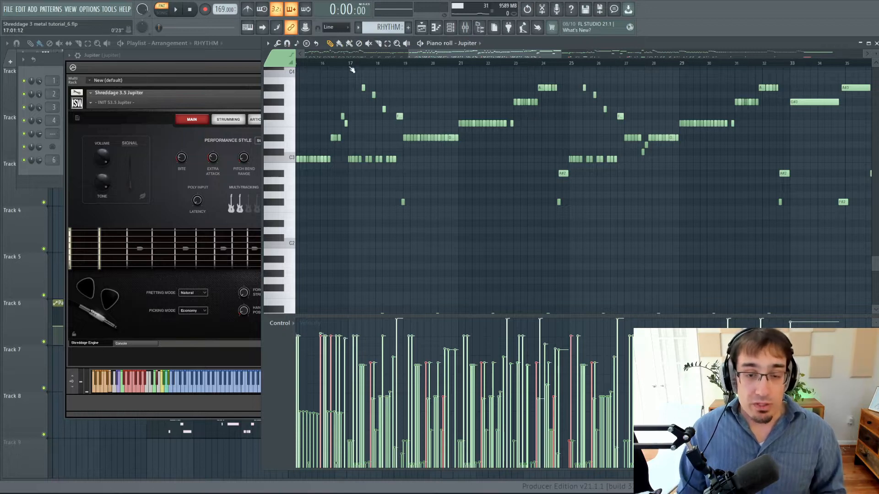
scroll(460, 130, "down", 4)
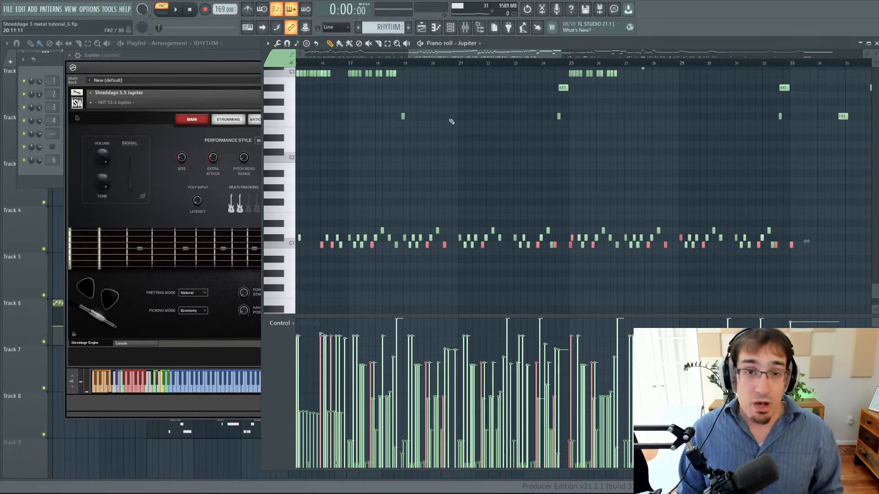
key("Up")
key("Up")
key("Up")
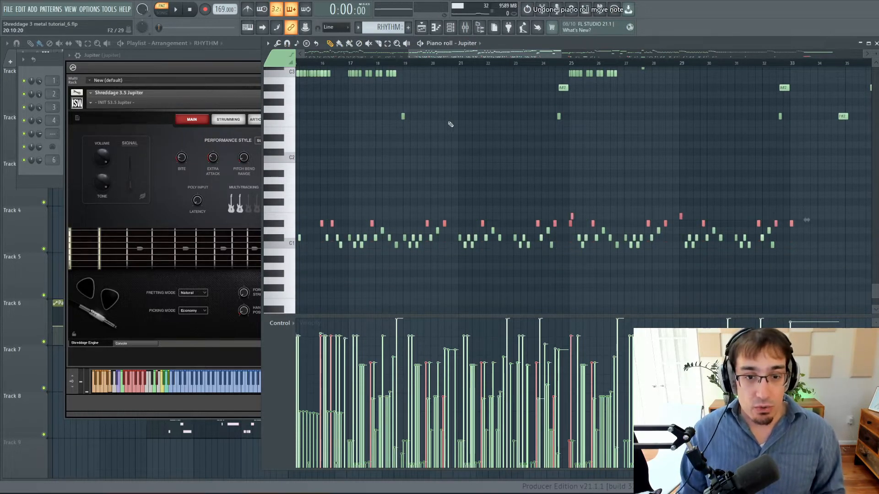
key("ctrl+d")
scroll(341, 97, "up", 3)
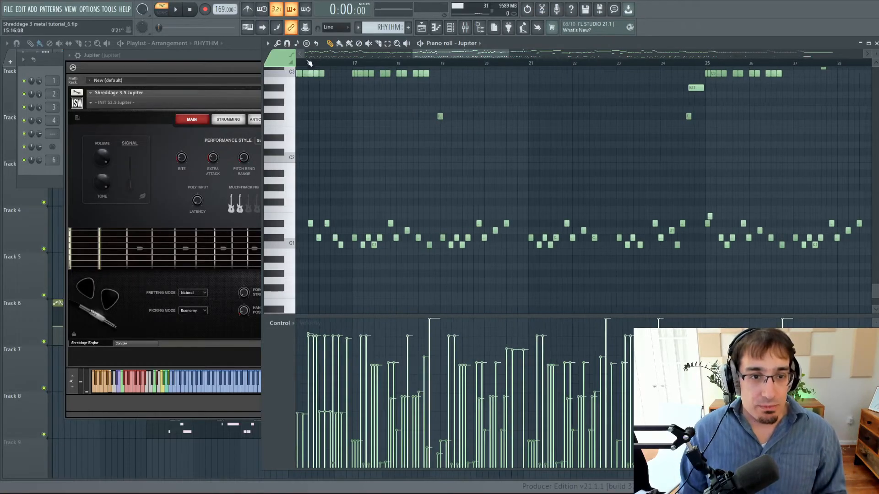
Play the Jupiter part from bar 17 with the restored D#1 and E1 keyswitch notes, and stop playback.
left_click(308, 63)
scroll(330, 151, "up", 3)
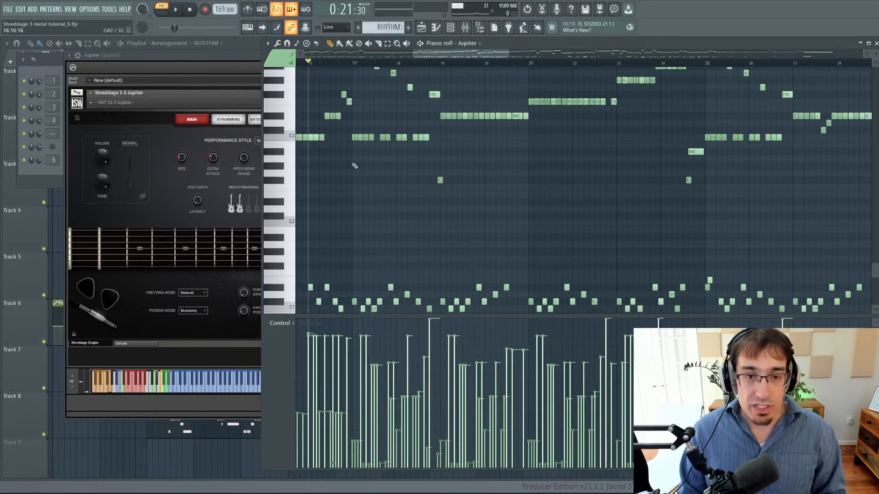
scroll(353, 164, "down", 3)
scroll(408, 87, "up", 2)
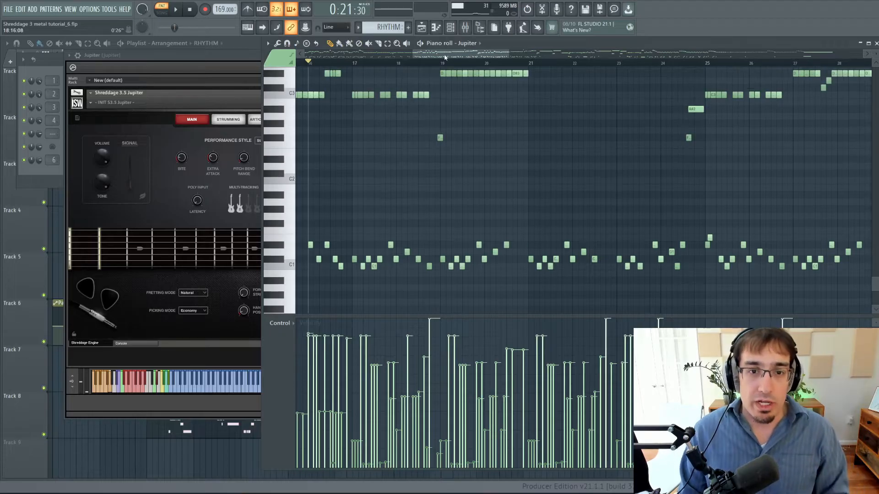
scroll(407, 86, "left", 2)
scroll(412, 78, "up", 2)
left_click(424, 62)
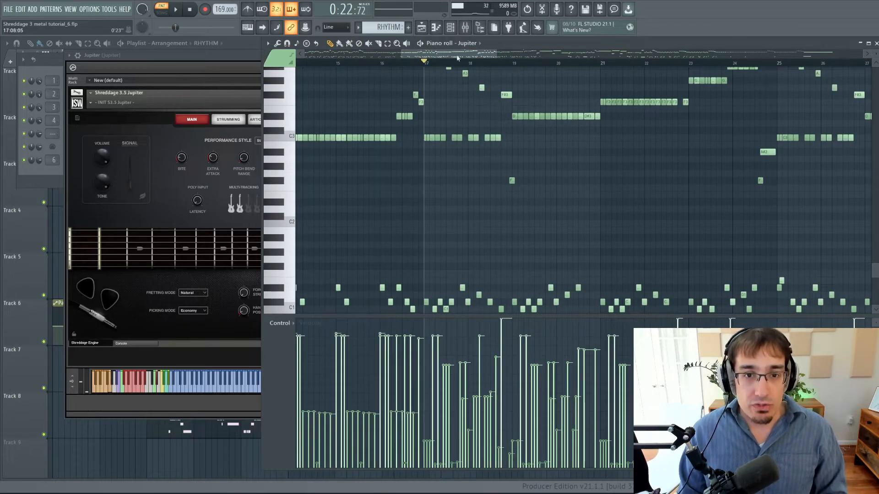
scroll(457, 57, "right", 4)
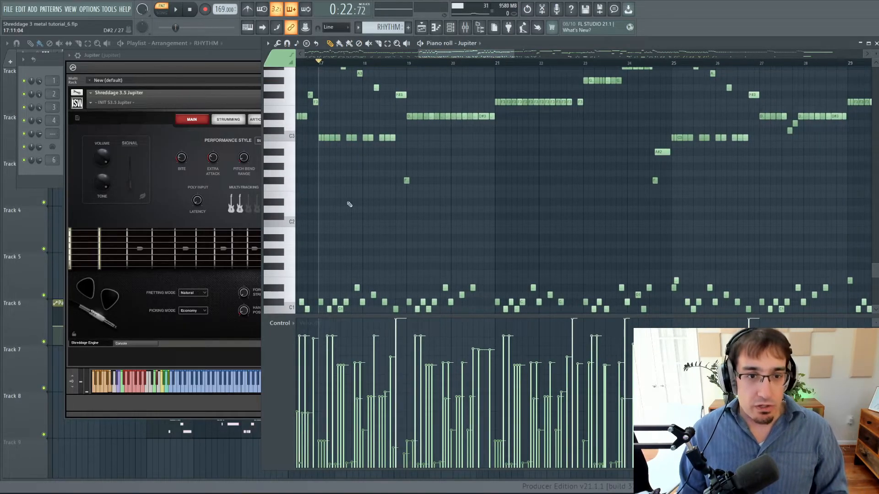
key("space")
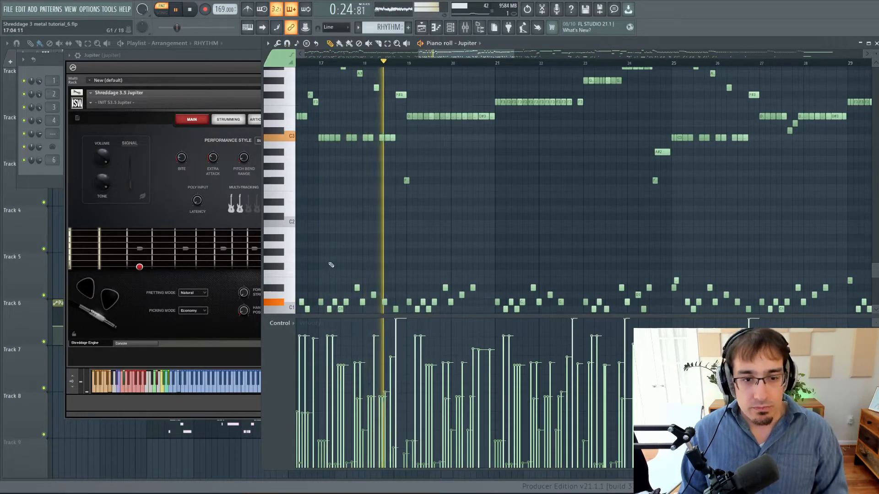
key("space")
Play the Jupiter part from bar 19, comparing the riff notes with their keyswitches, and stop in bar 23.
scroll(344, 279, "up", 3, "ctrl")
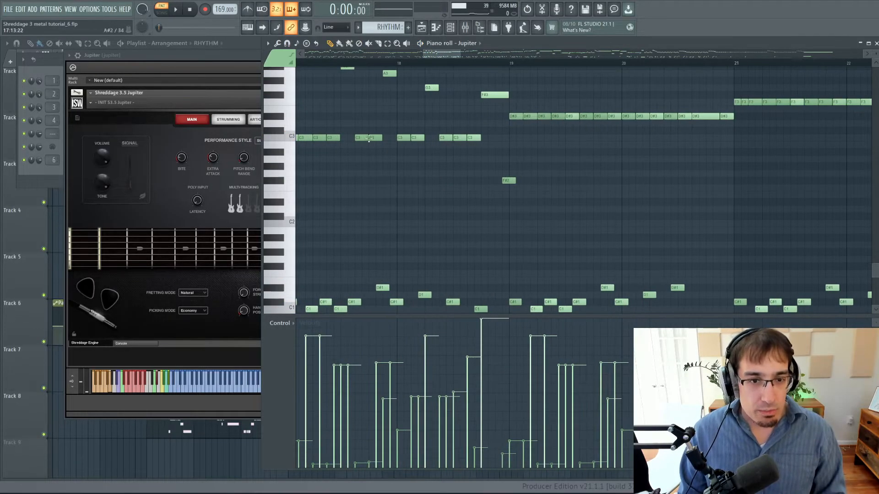
scroll(366, 67, "up", 2)
left_click(515, 64)
key("space")
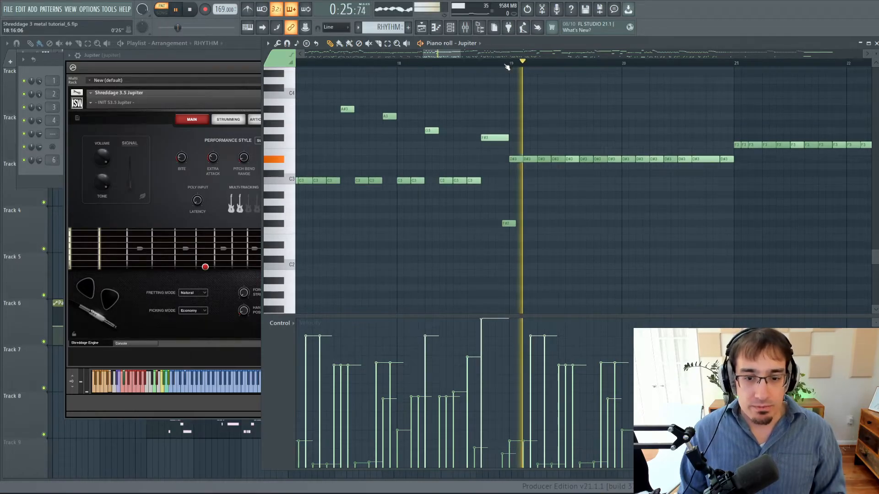
scroll(554, 167, "down", 4)
scroll(582, 177, "down", 4, "ctrl")
scroll(603, 181, "up", 2, "ctrl")
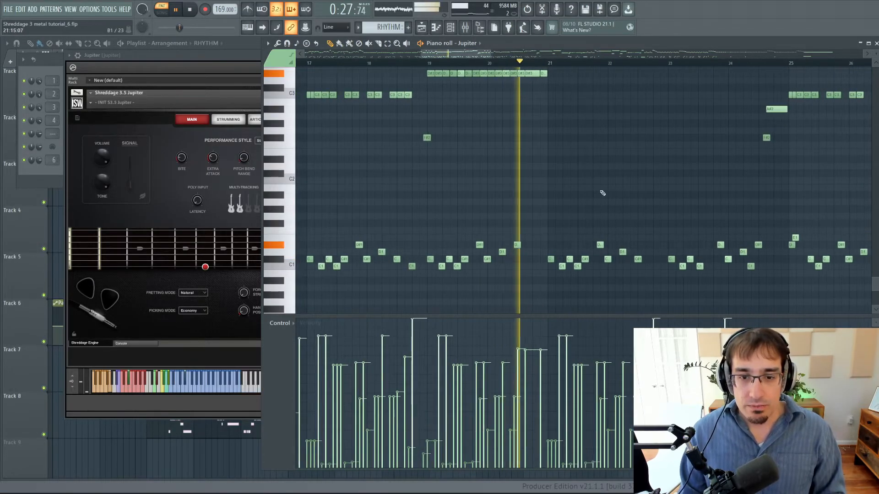
left_click_drag(455, 56, 464, 55)
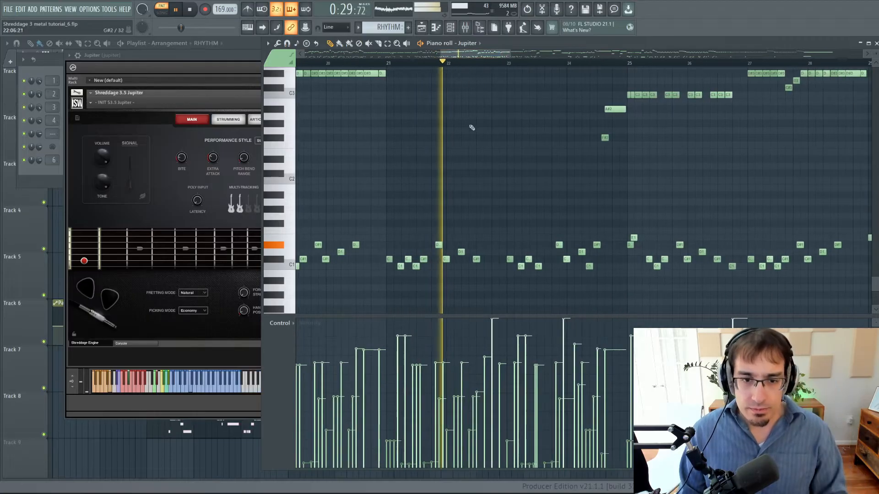
scroll(485, 255, "up", 1)
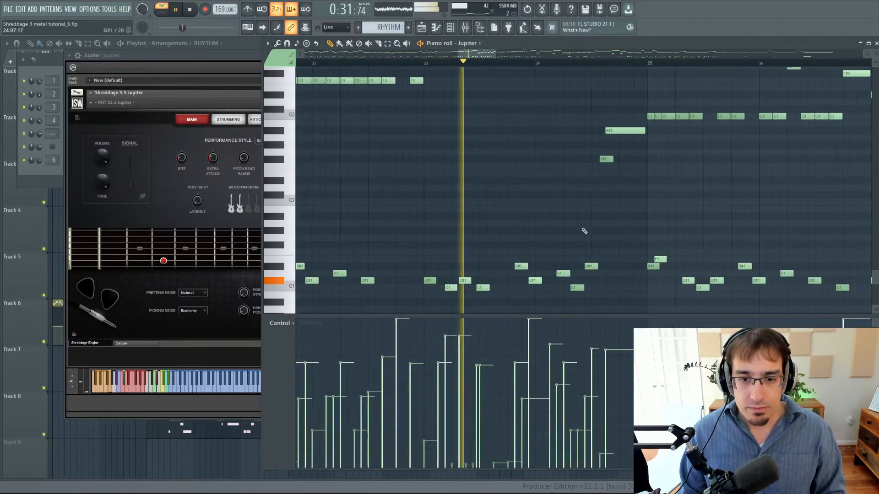
scroll(567, 224, "up", 3)
scroll(567, 225, "up", 2, "ctrl")
key("space")
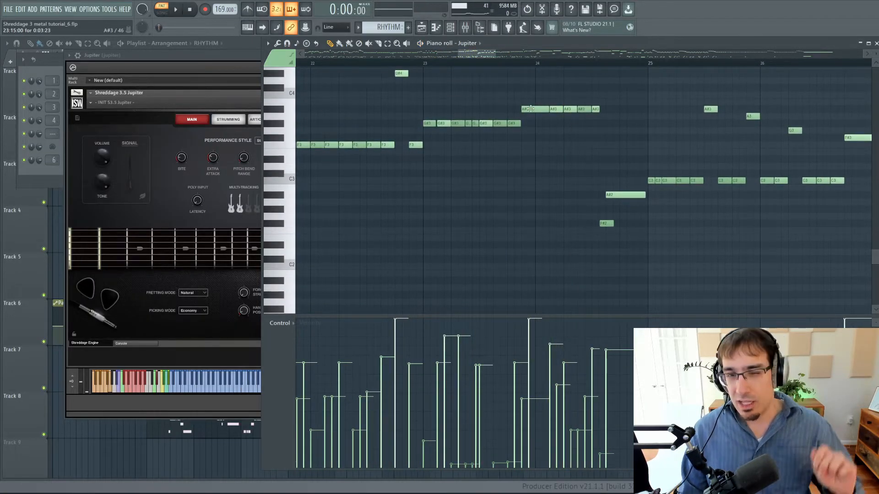
Play the part from late in bar 22 into bar 26, following the notes and keyswitches, and stop playback.
scroll(521, 125, "down", 1)
scroll(521, 124, "down", 4)
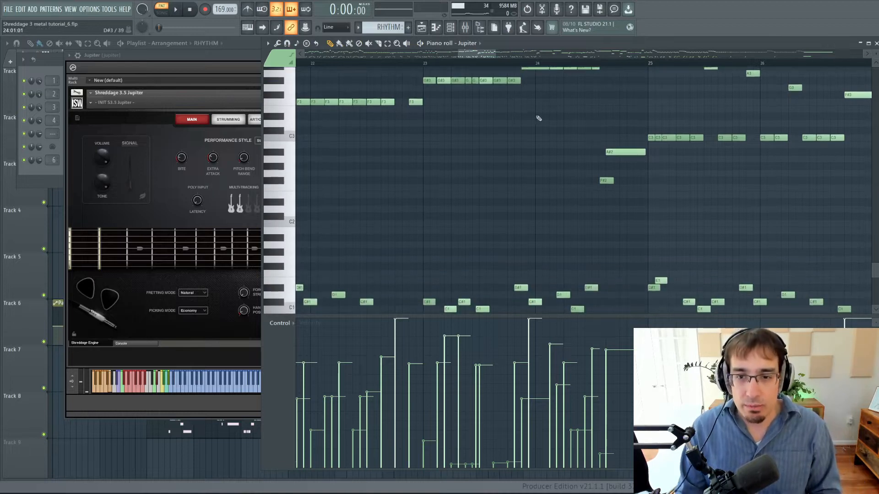
scroll(538, 118, "down", 2, "ctrl")
key("space")
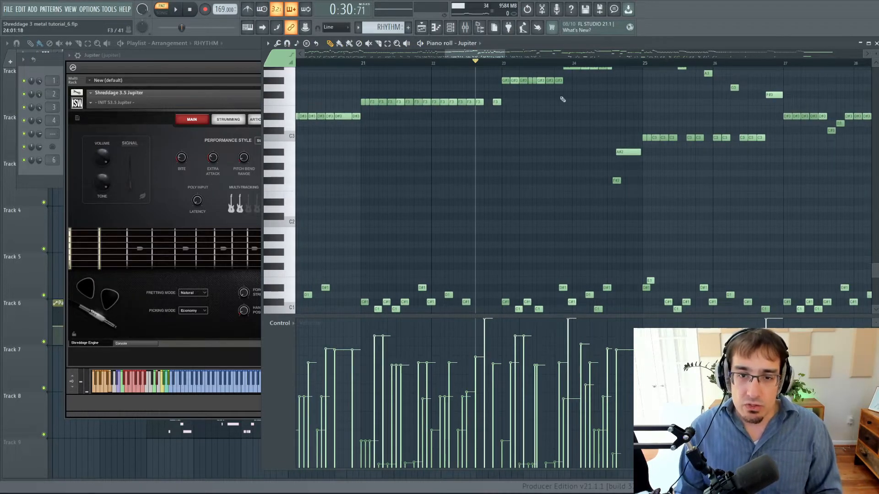
key("space")
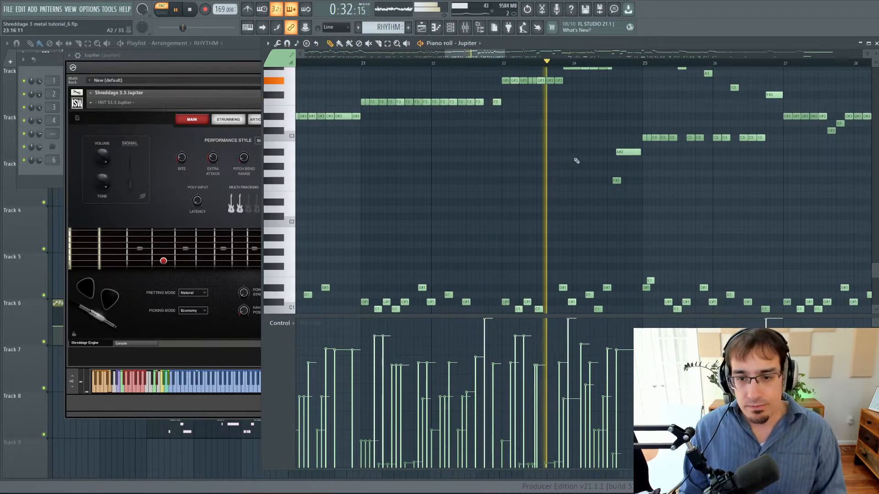
left_click_drag(469, 58, 492, 57)
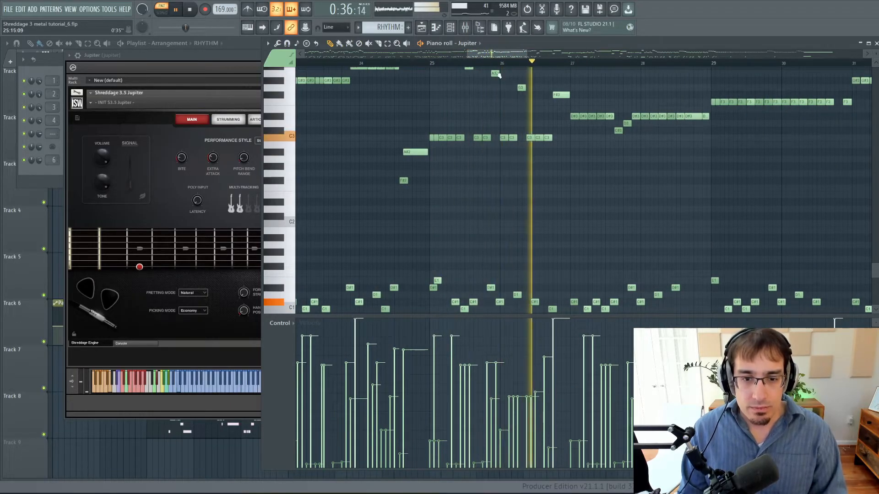
key("space")
Select the time range 25:01:00 to 25:14:00, solo the jupiter mixer track, and audition the phrase.
left_click_drag(430, 61, 488, 64)
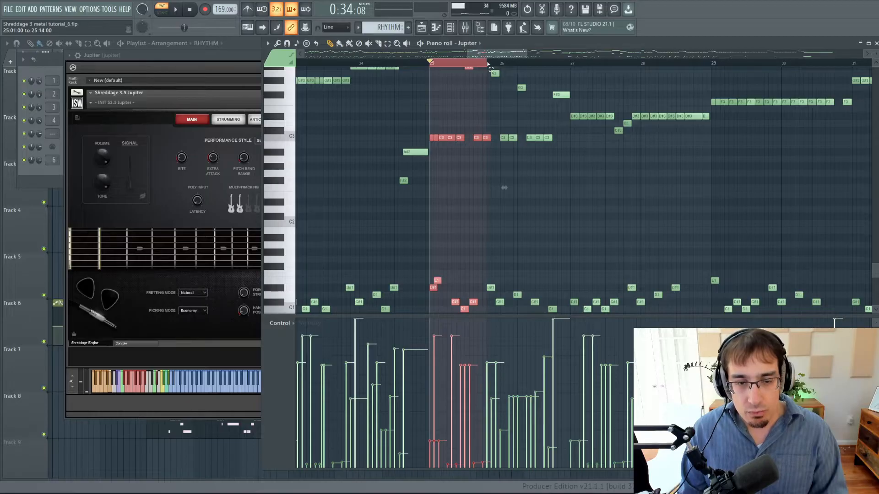
key("F9")
right_click(557, 213)
key("space")
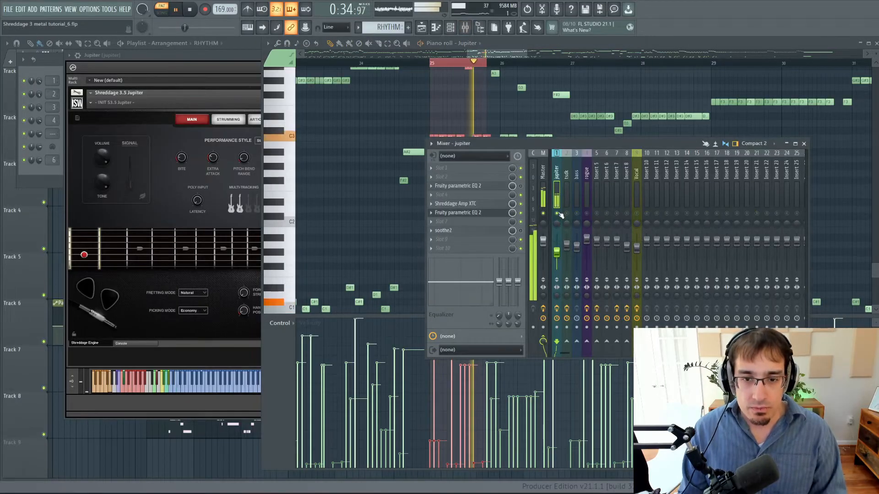
key("space")
key("space")
key("space")
Mark a short time range in an earlier section of the Jupiter part.
left_click_drag(504, 54, 458, 61)
left_click(320, 64)
left_click_drag(321, 64, 354, 64)
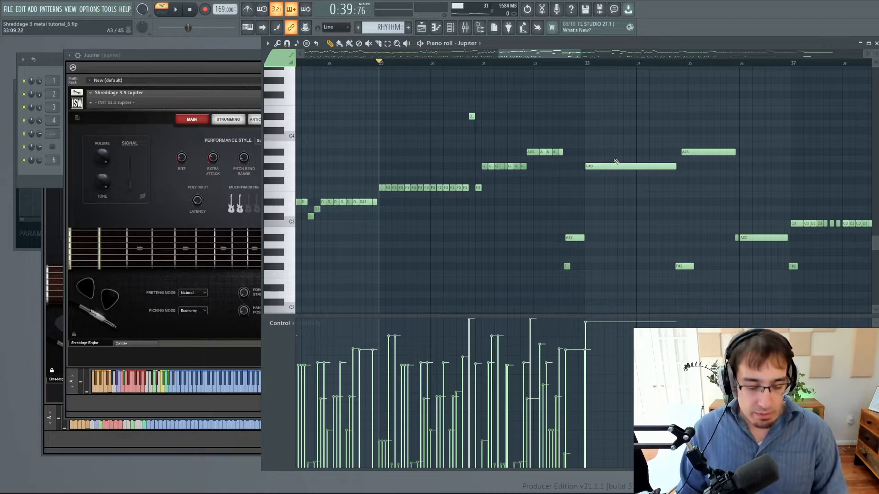
Place the playback position at bar 31 and move the keyswitch note at the start of bar 33 down to C1.
scroll(610, 160, "down", 5)
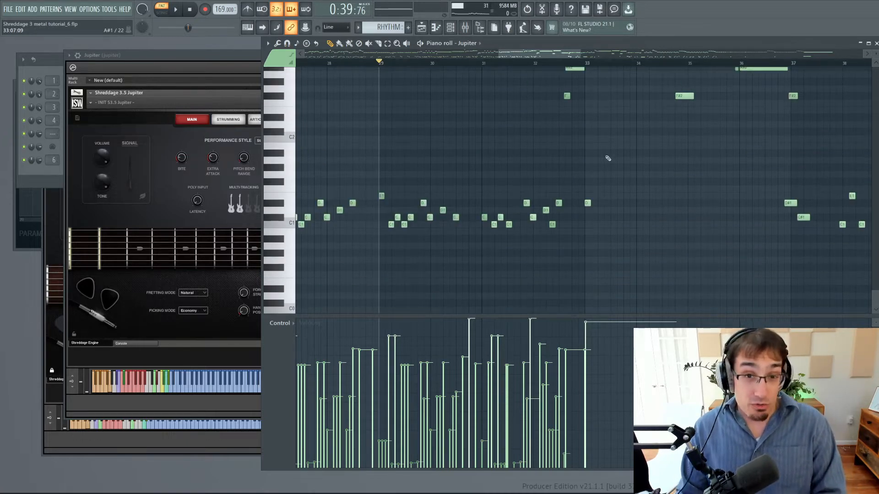
left_click(484, 64)
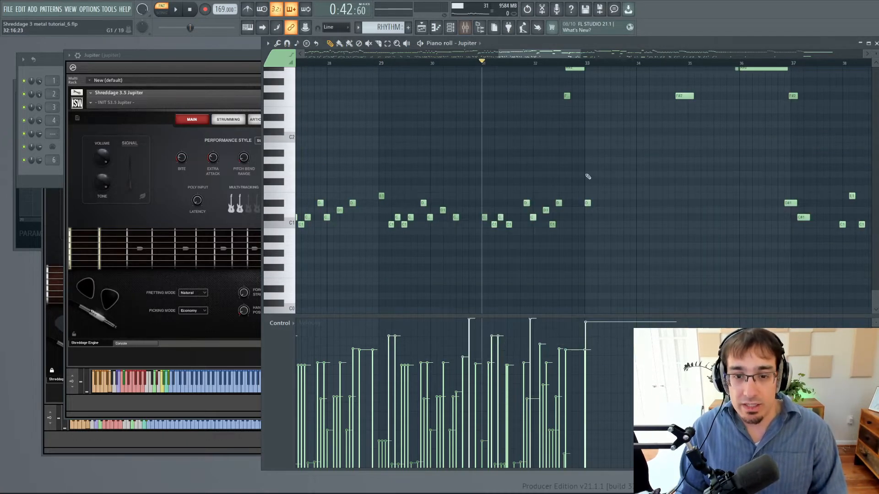
left_click(587, 203)
left_click_drag(587, 204, 588, 224)
Switch to song playback and play the part from bar 31 to the end of bar 36, auditioning the C1 keyswitch at bar 33.
key("space")
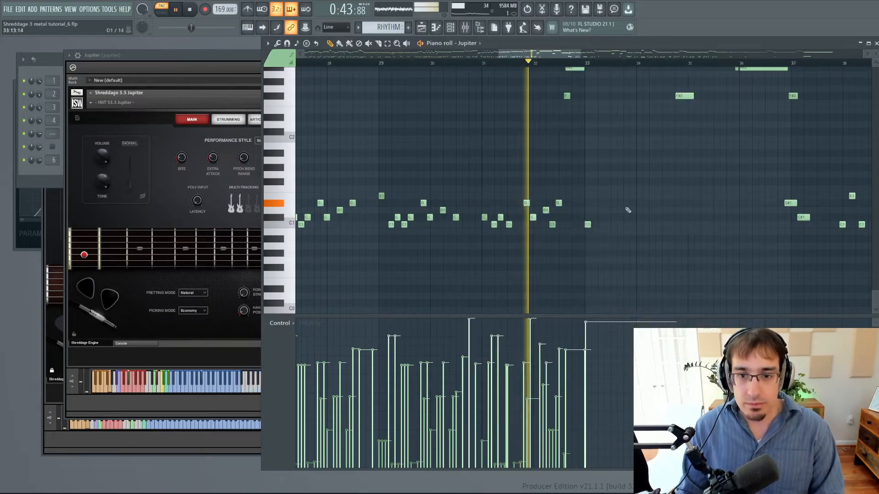
key("F9")
key("space")
key("F9")
key("space")
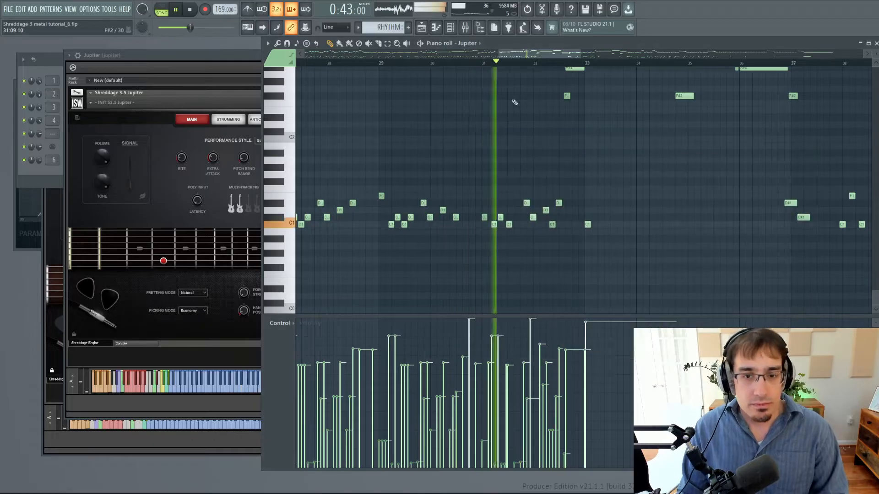
scroll(630, 172, "up", 2)
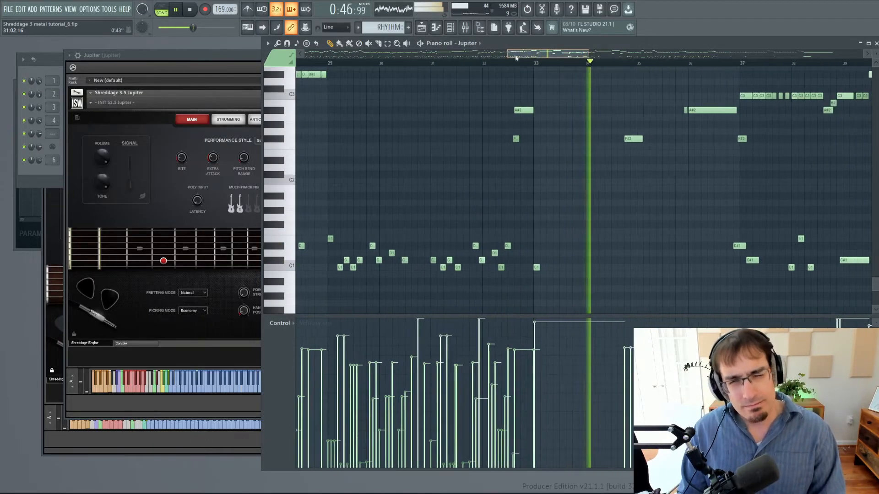
scroll(575, 162, "up", 2)
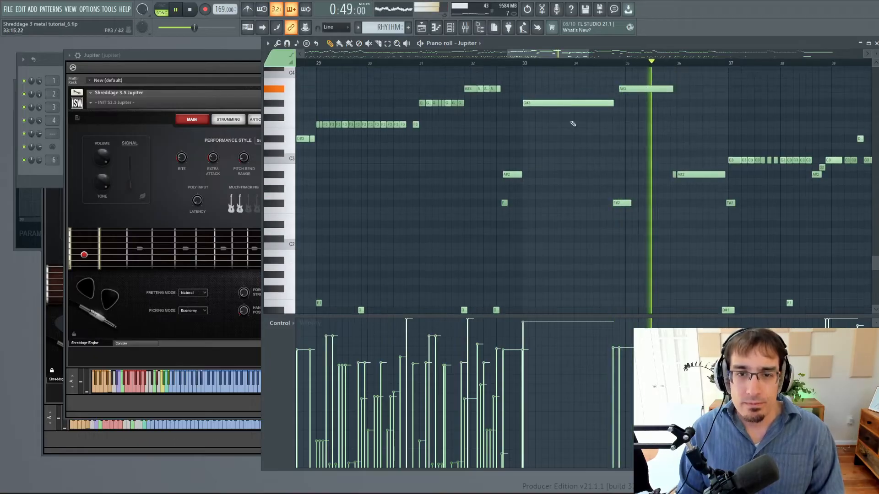
scroll(573, 121, "down", 1)
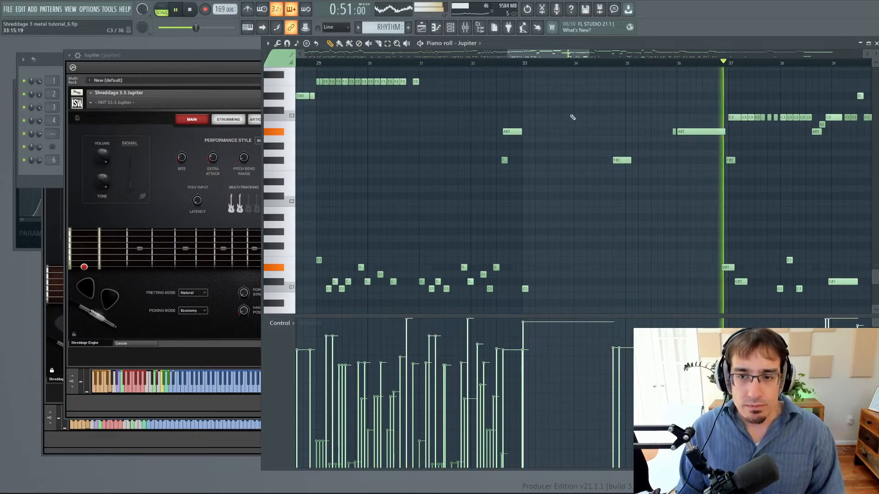
key("space")
Return the keyswitch note at the start of bar 33 to D#1 and audition the part from bar 33 into bar 38.
left_click(525, 65)
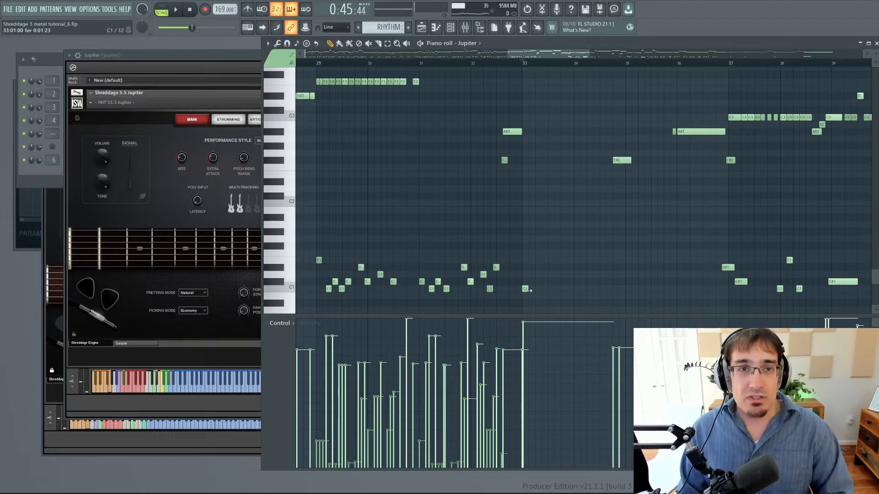
left_click_drag(527, 290, 527, 262)
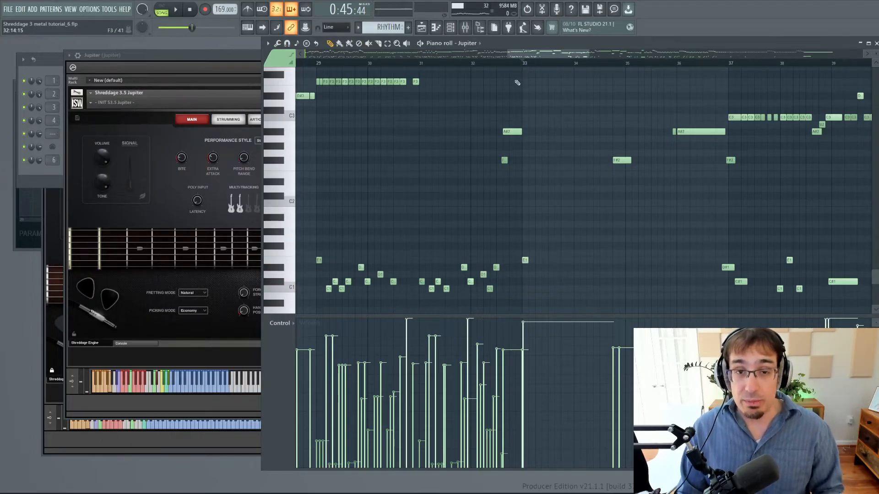
key("space")
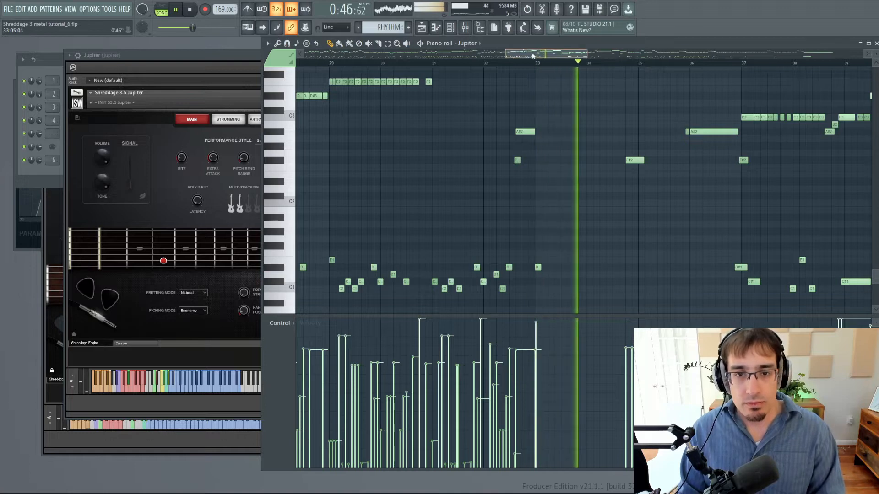
left_click_drag(533, 55, 557, 58)
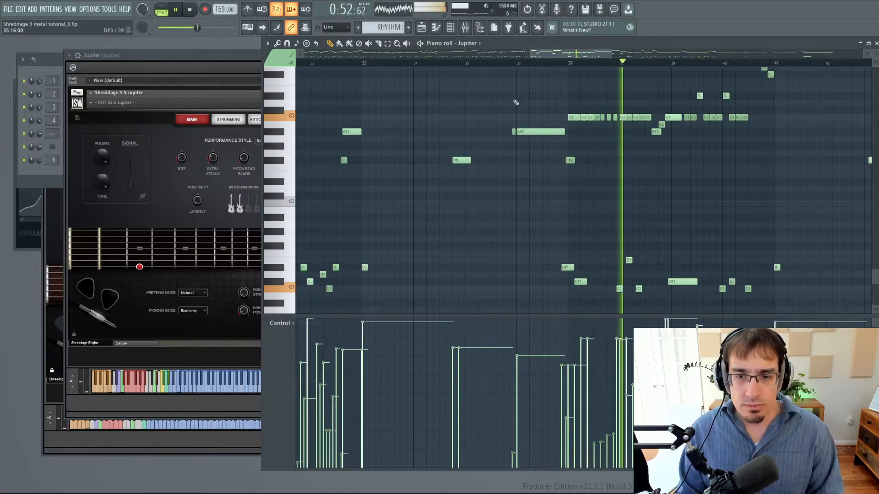
key("space")
Play the part from late in bar 39 into bar 44, following the sustained notes and their keyswitches.
scroll(551, 76, "up", 3)
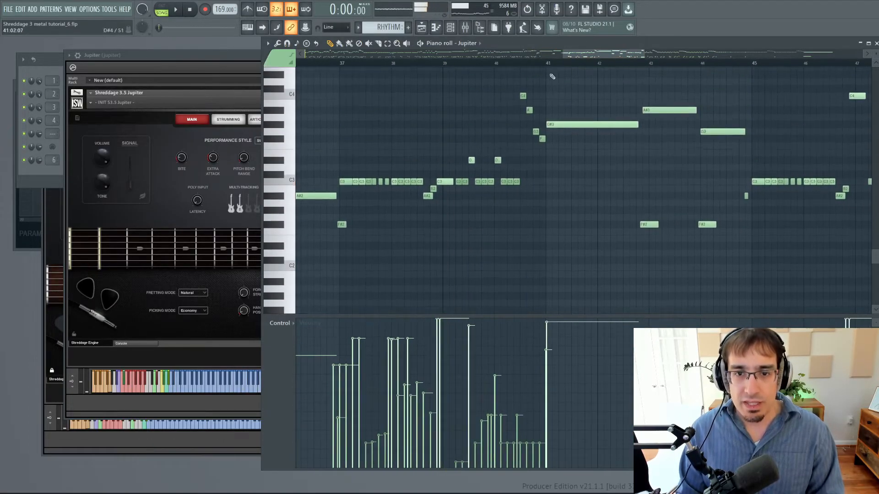
left_click(551, 64)
left_click(481, 64)
key("space")
scroll(569, 157, "down", 3)
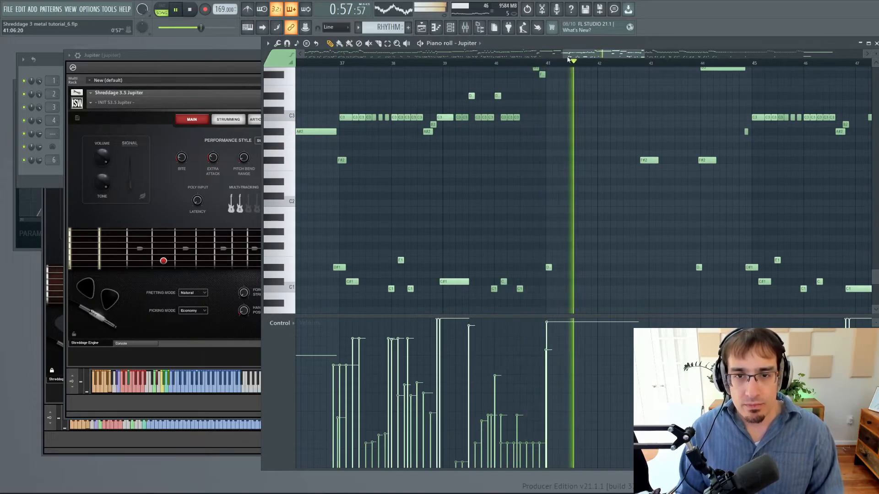
left_click_drag(575, 55, 595, 58)
scroll(539, 166, "up", 3)
scroll(565, 168, "down", 4)
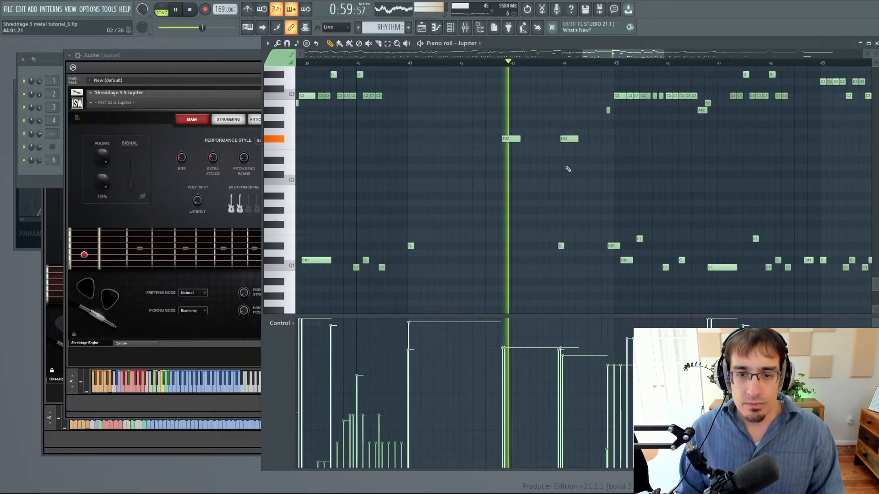
scroll(568, 169, "up", 1)
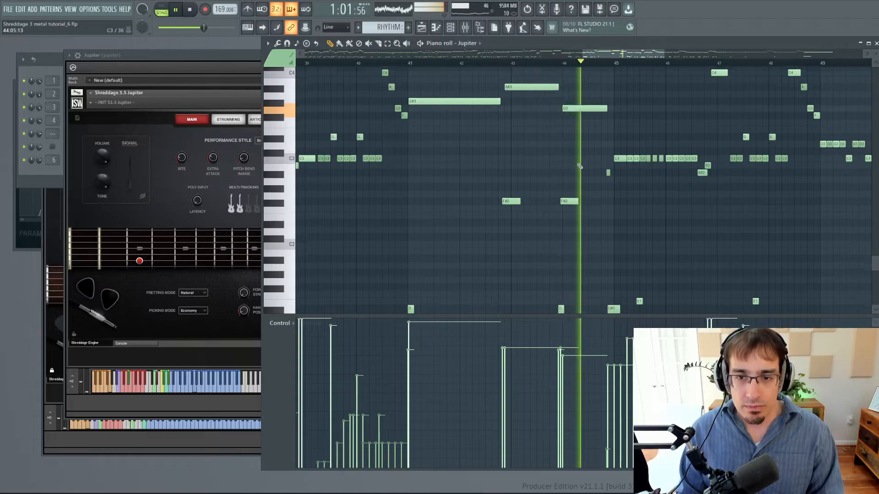
Follow the playback from bar 44 past bar 48, checking the low keyswitch notes, and stop it.
scroll(577, 167, "up", 1)
scroll(579, 166, "up", 1)
left_click_drag(595, 55, 624, 56)
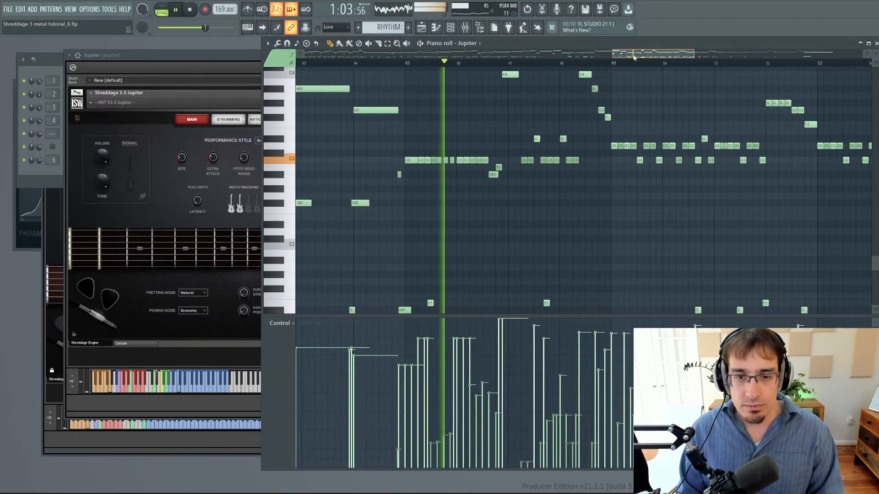
scroll(568, 112, "down", 2)
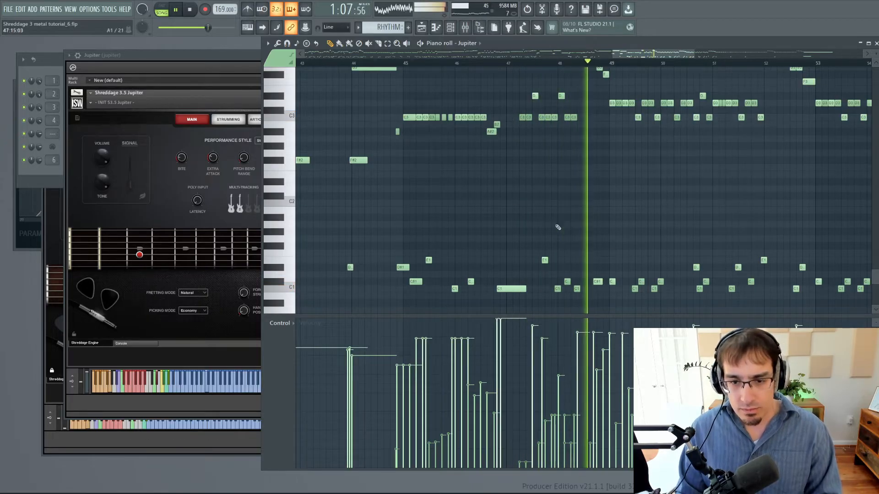
key("space")
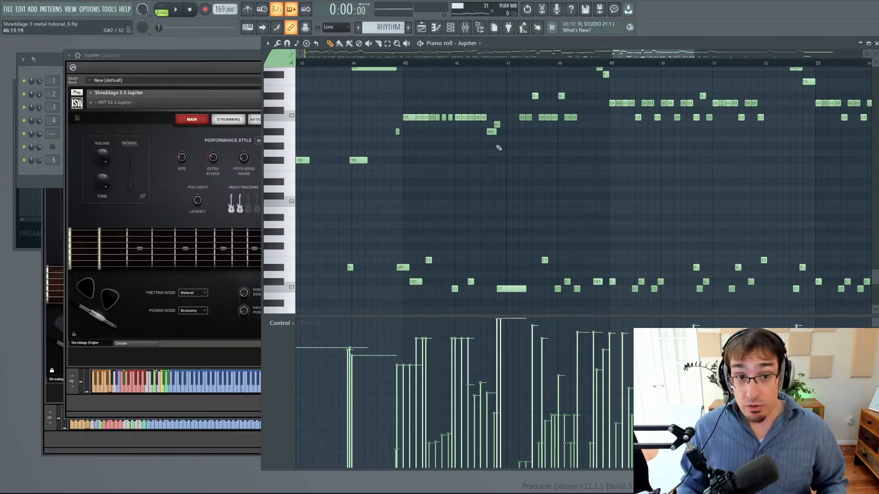
Try the C#1 keyswitch notes moved up to E1, auditioning the part from its start to about bar 14.
left_click_drag(659, 57, 618, 56)
scroll(504, 100, "up", 3)
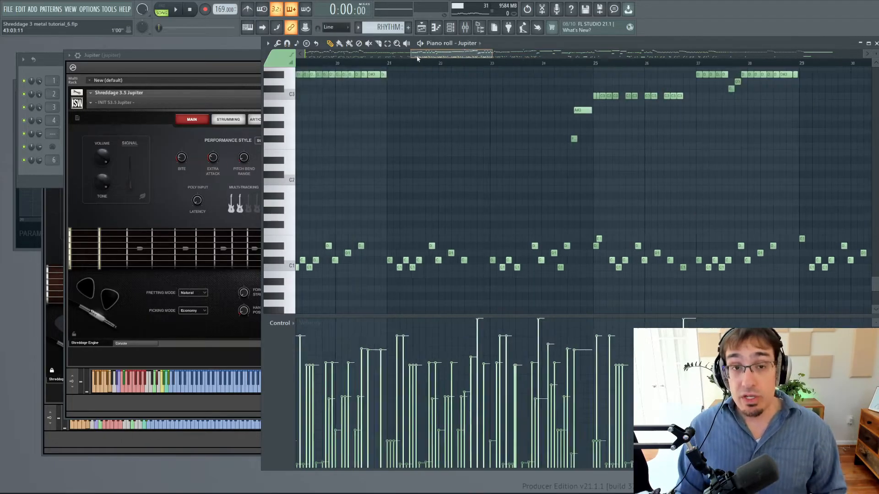
left_click_drag(459, 58, 437, 58)
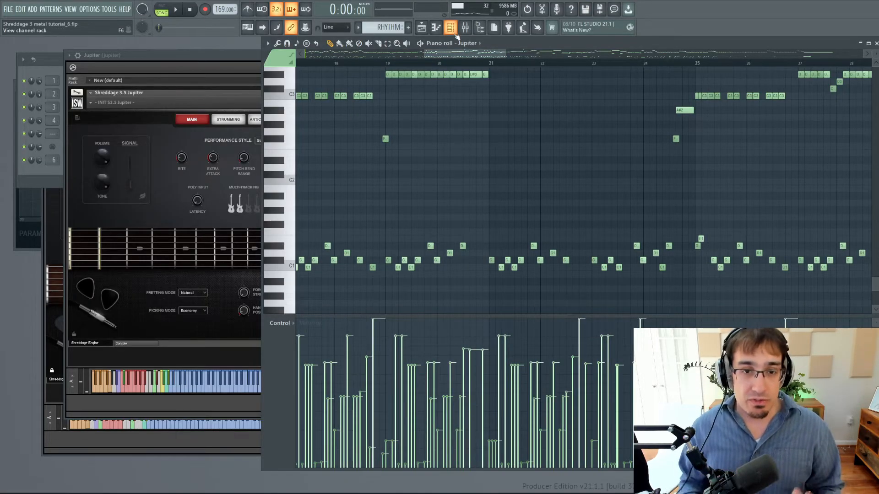
left_click_drag(463, 54, 332, 54)
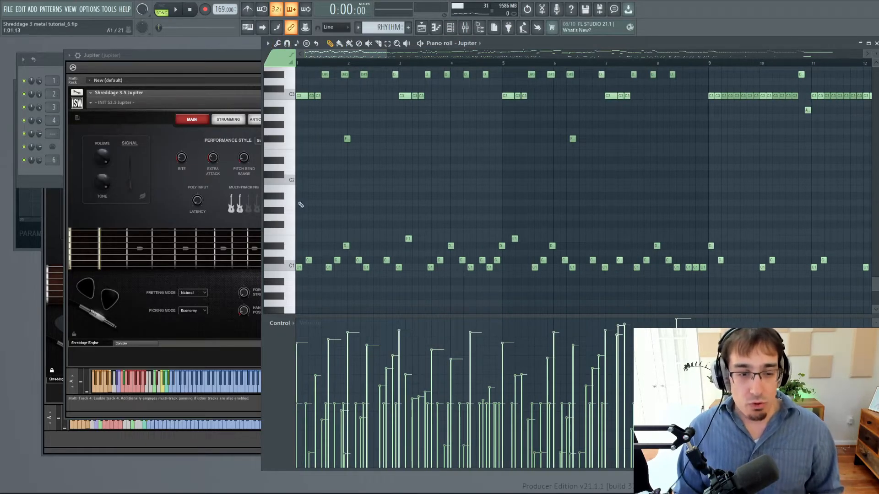
left_click(177, 10)
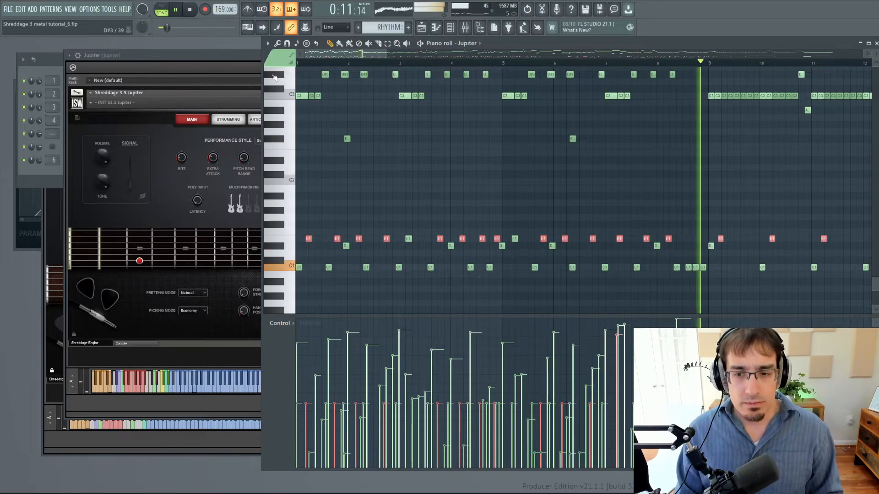
key("space")
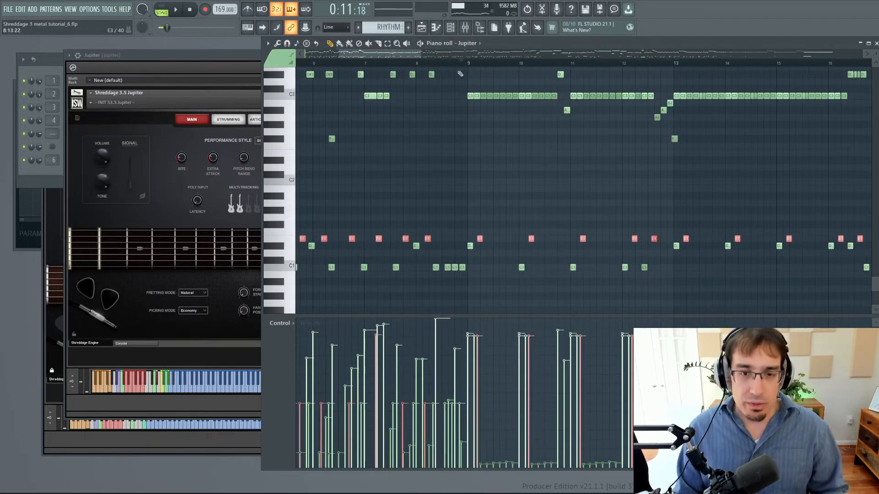
key("space")
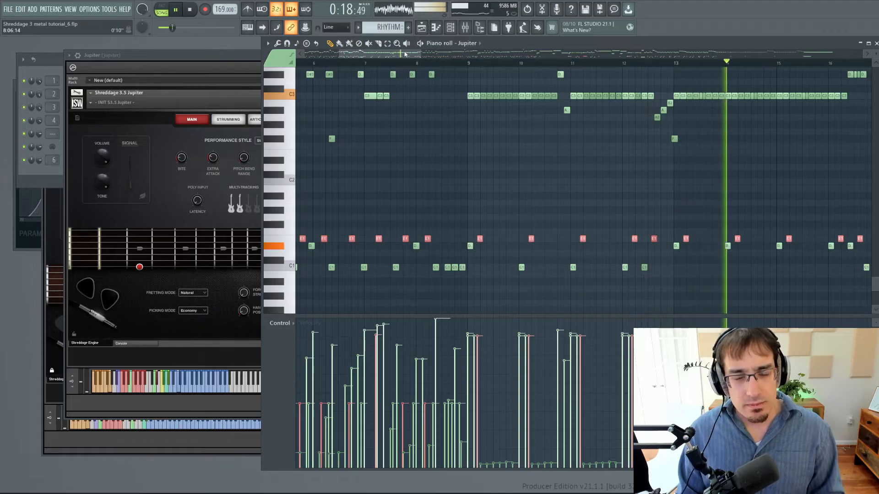
key("space")
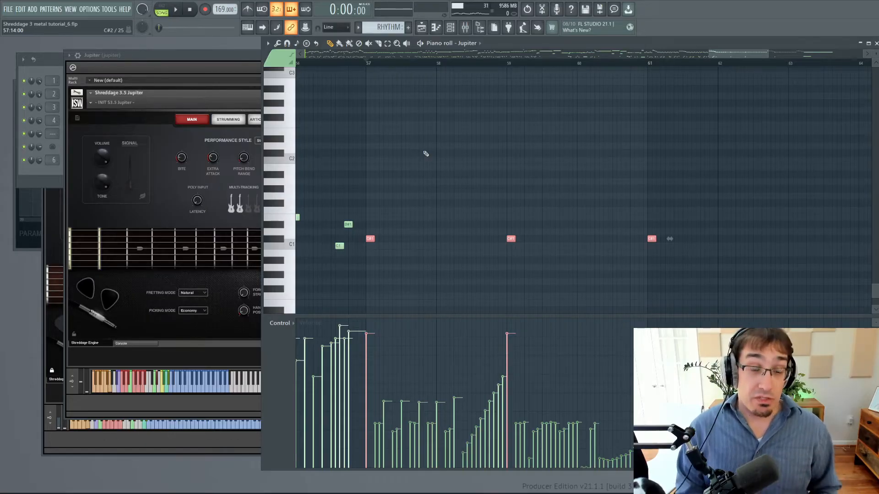
Select bars 1 to 4 of the Jupiter part with all their notes.
scroll(443, 153, "up", 4)
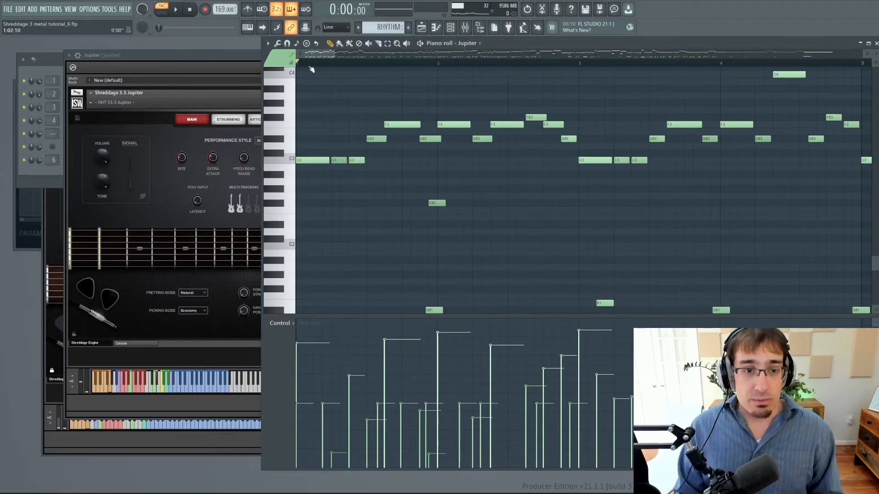
left_click_drag(298, 64, 804, 68)
scroll(416, 120, "down", 3)
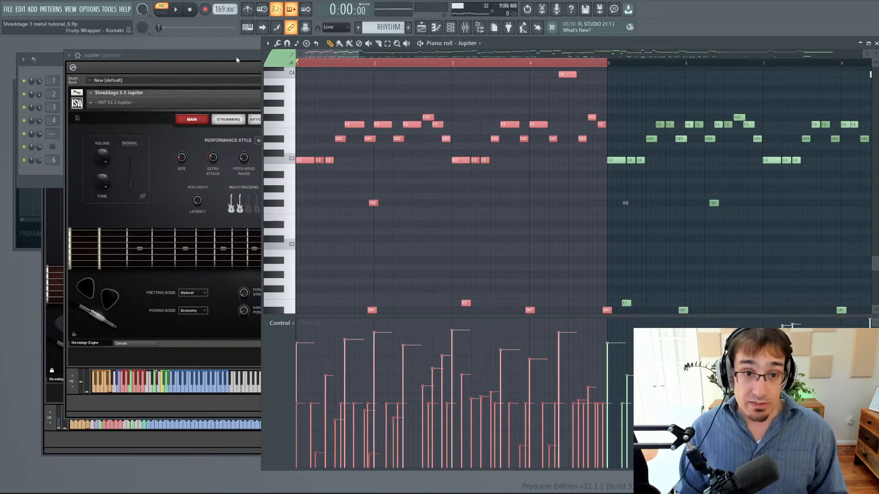
Audition bars 1 to 4 with the selected notes quantized to the grid, and undo the quantization.
key("space")
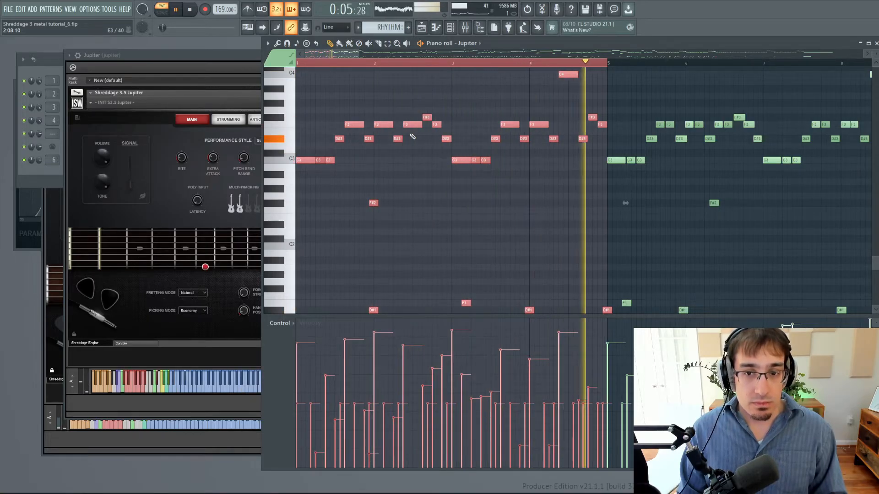
key("space")
scroll(305, 145, "up", 3)
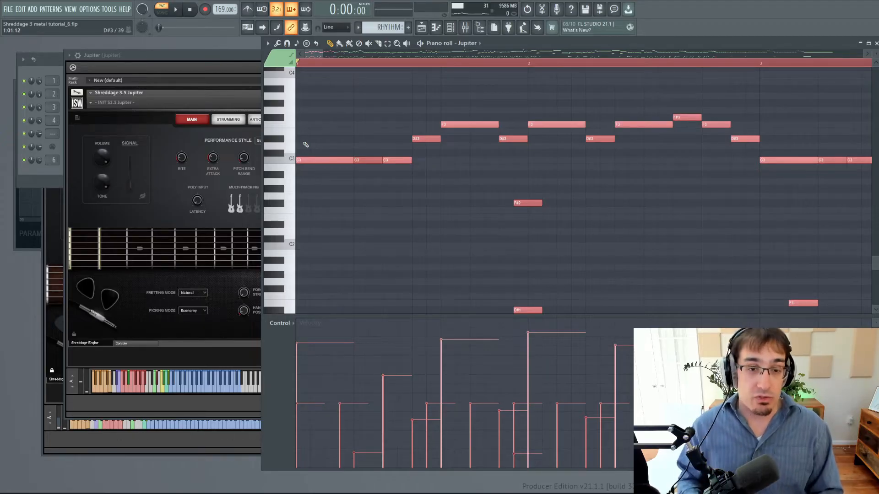
key("ctrl+z")
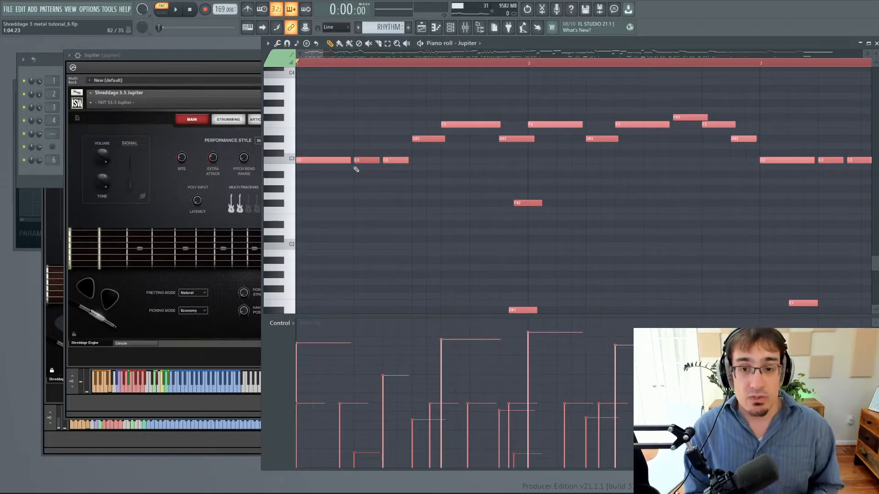
Play the opening notes of bar 1 with their original timing and stop playback.
scroll(361, 174, "up", 2)
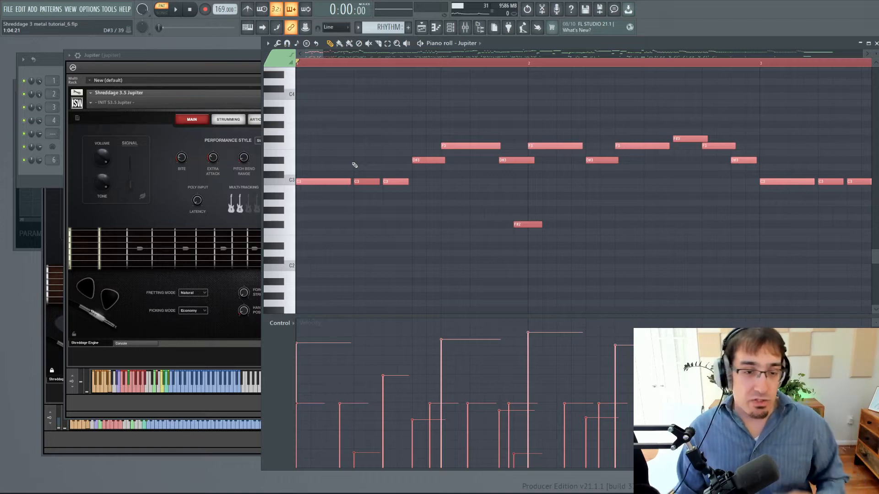
key("space")
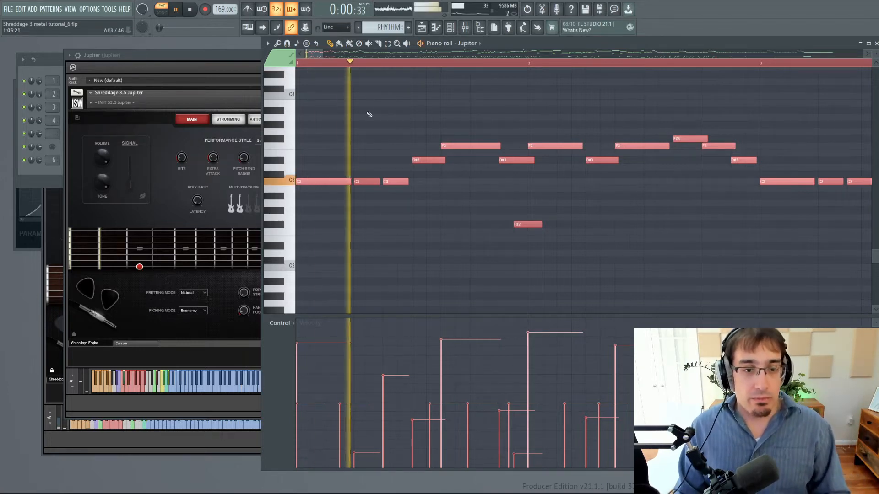
key("space")
Set snapping to (none), shorten the second and third C3 notes in bar 1, and audition the phrase.
left_click(337, 27)
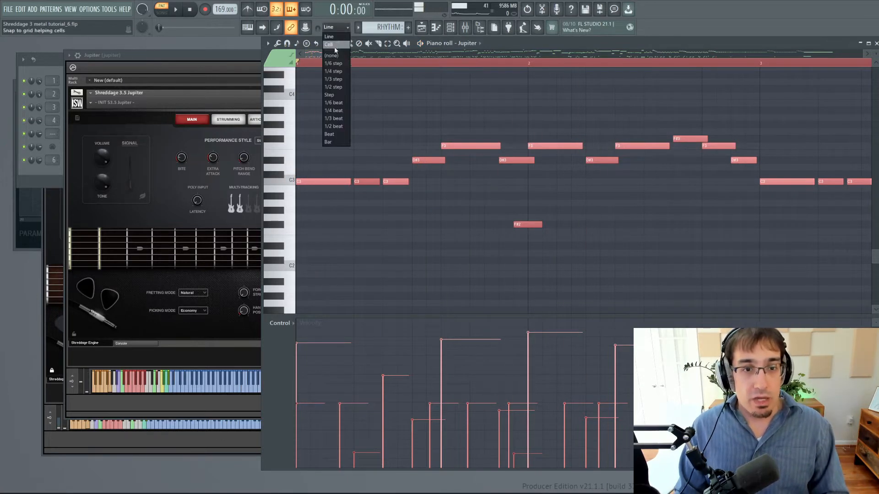
left_click(337, 59)
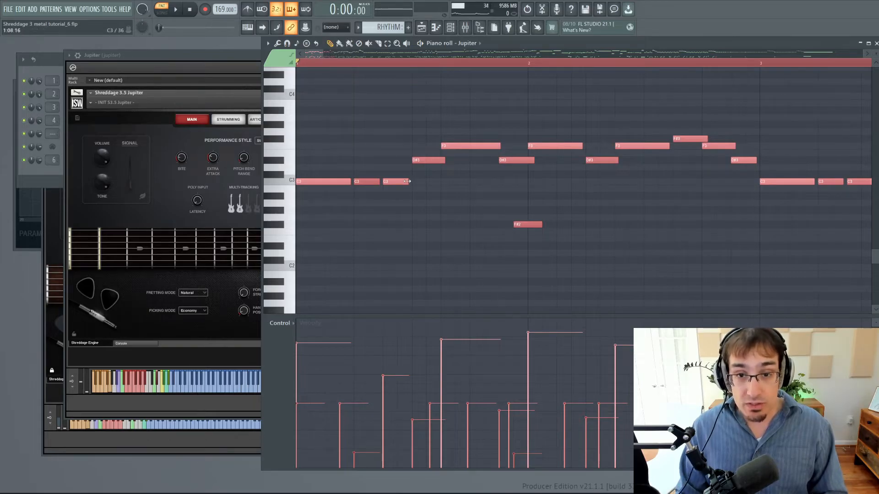
left_click_drag(407, 182, 403, 182)
key("space")
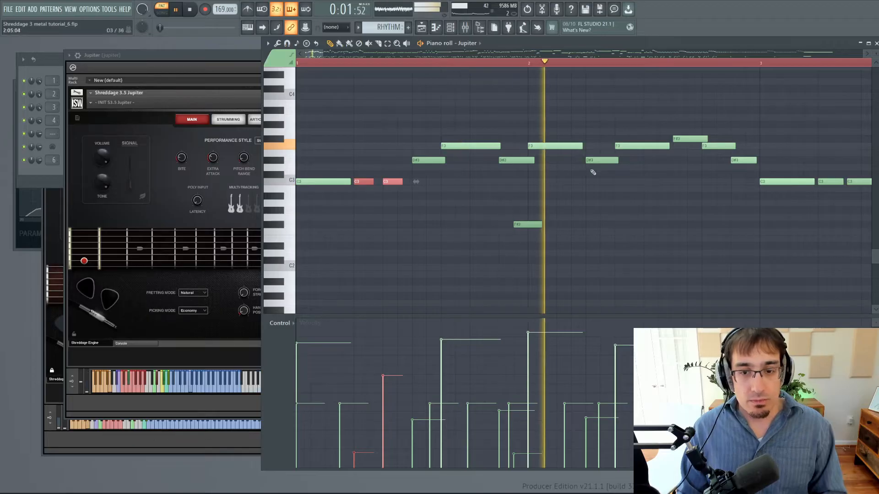
key("space")
Select the F#3, F3 and D#3 notes at the end of bar 2 and shorten them together.
left_click_drag(696, 132, 744, 151, "ctrl")
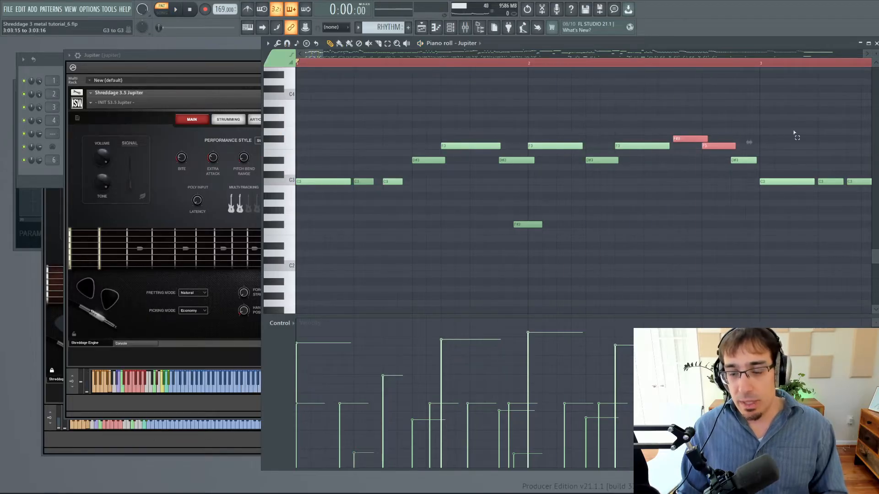
left_click_drag(794, 132, 691, 166, "ctrl")
left_click_drag(735, 145, 721, 145)
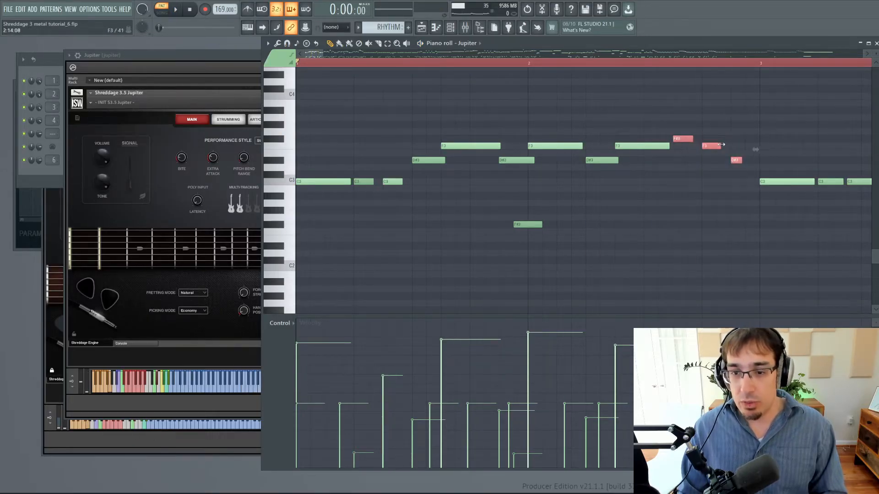
Play the phrase from the start while shortening the first D#3 note that begins in bar 2, and stop playback.
key("space")
left_click(467, 97, "ctrl")
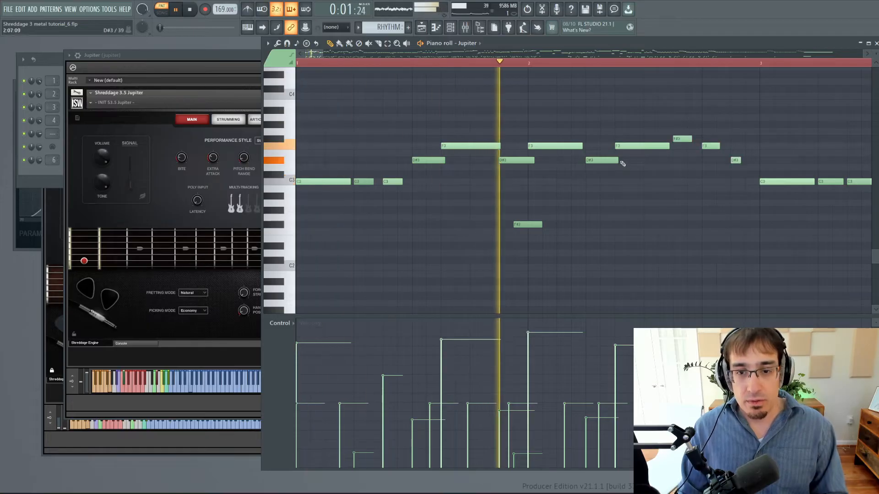
left_click_drag(617, 161, 601, 160)
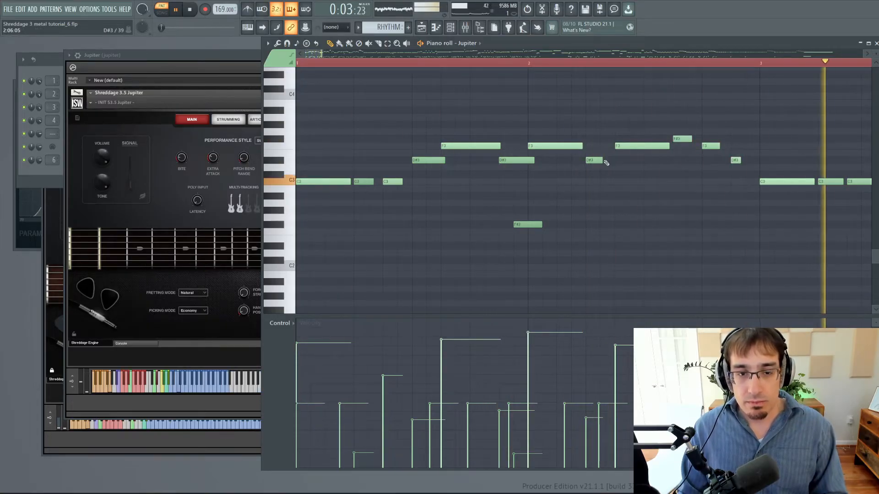
key("space")
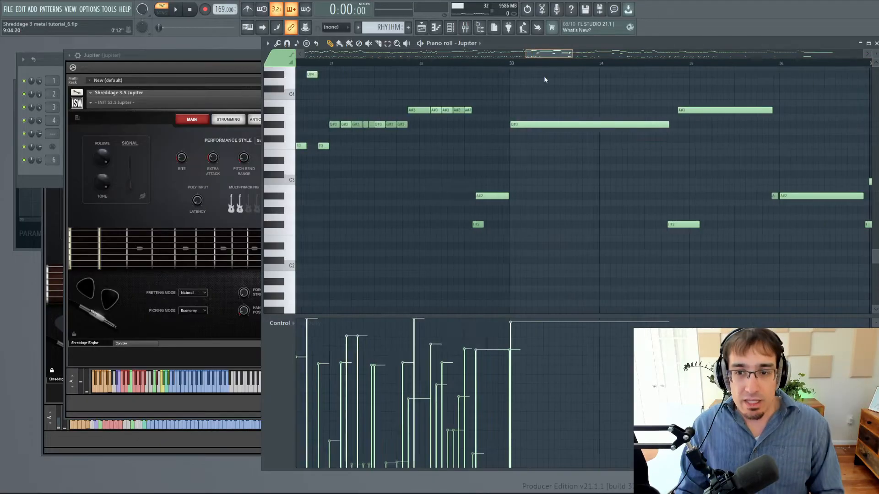
Audition the sustained G#3 and A#3 notes from bar 33 with the F#2 keyswitches in place.
scroll(545, 81, "right", 2)
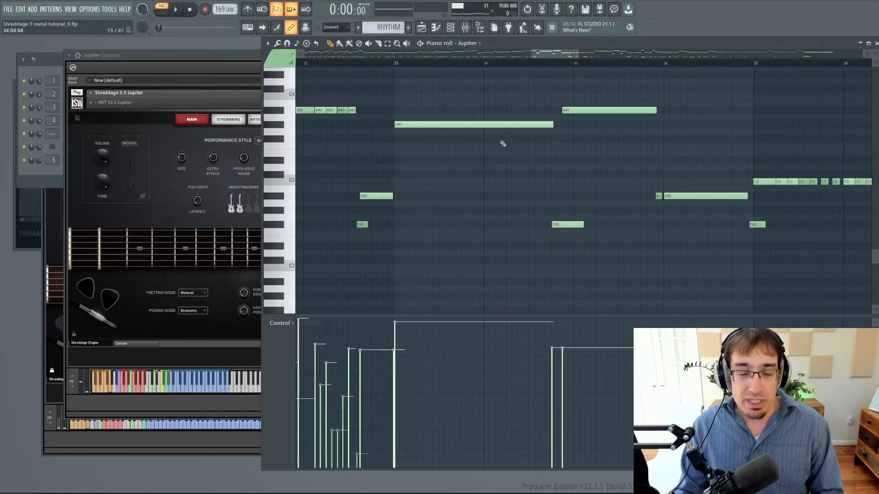
left_click(392, 66)
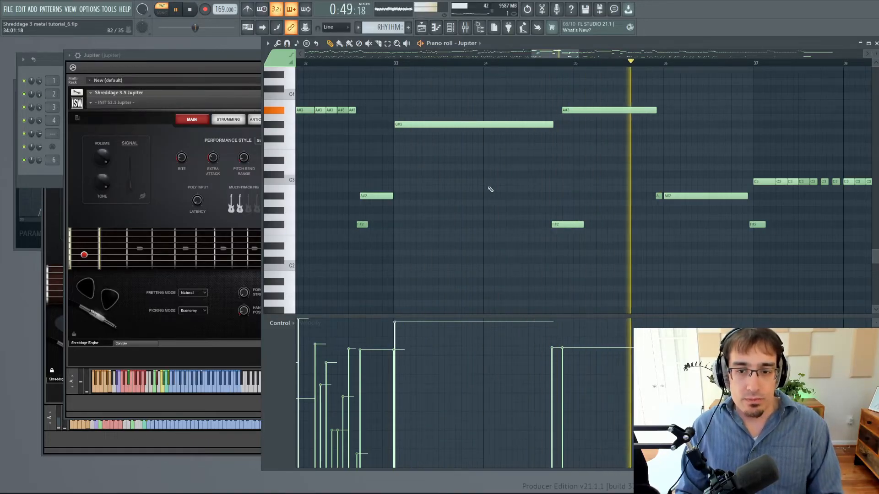
key("space")
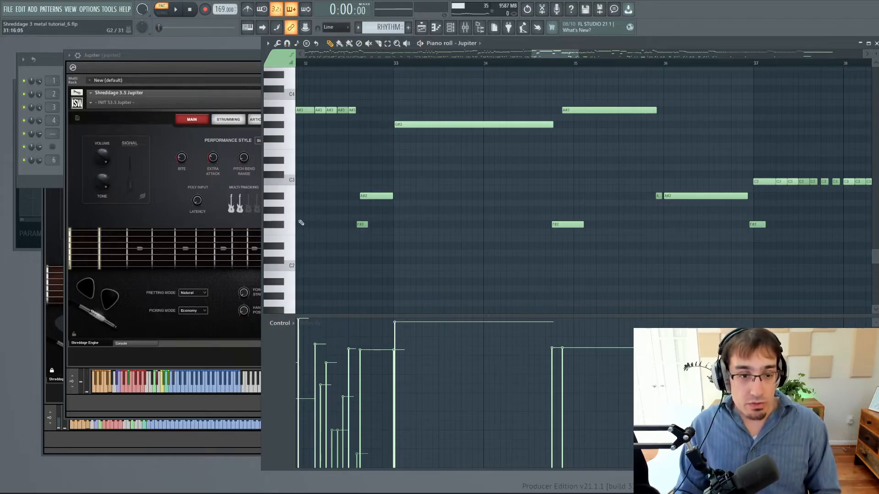
Select all F#2 keyswitch notes in the pattern and delete them.
left_click(282, 228, "ctrl")
scroll(381, 238, "down", 10)
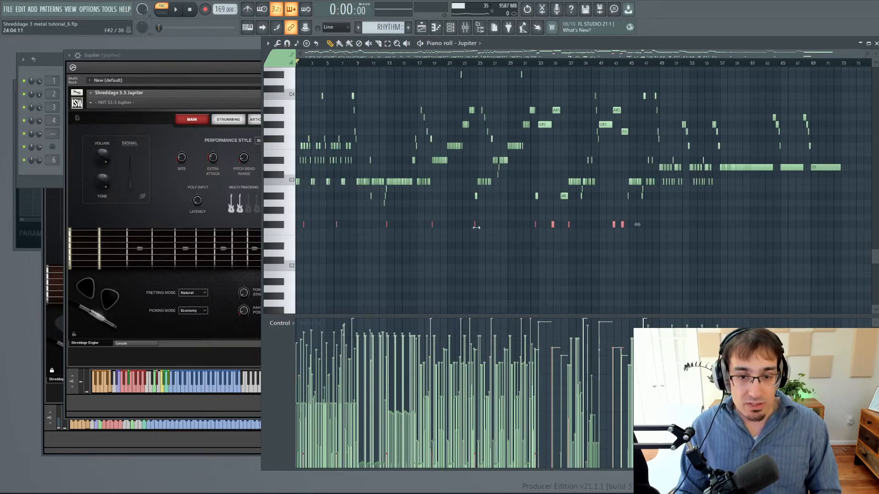
scroll(558, 235, "up", 1)
scroll(558, 236, "up", 2)
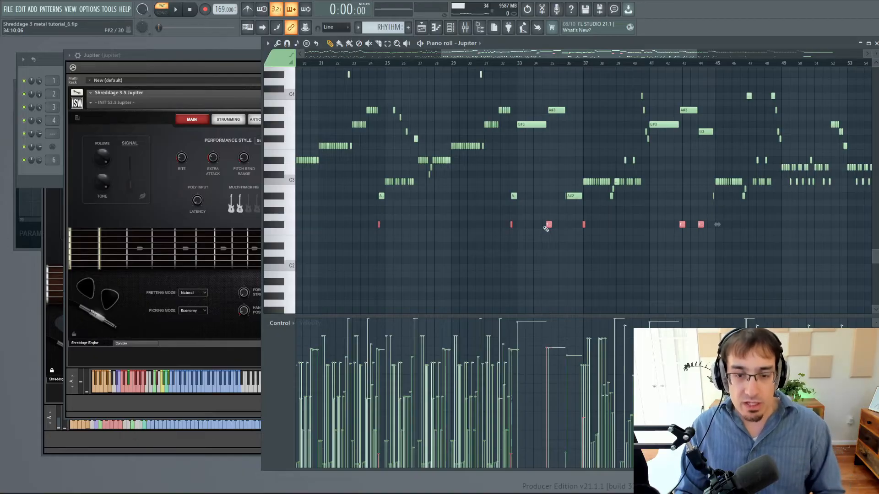
scroll(546, 229, "up", 7)
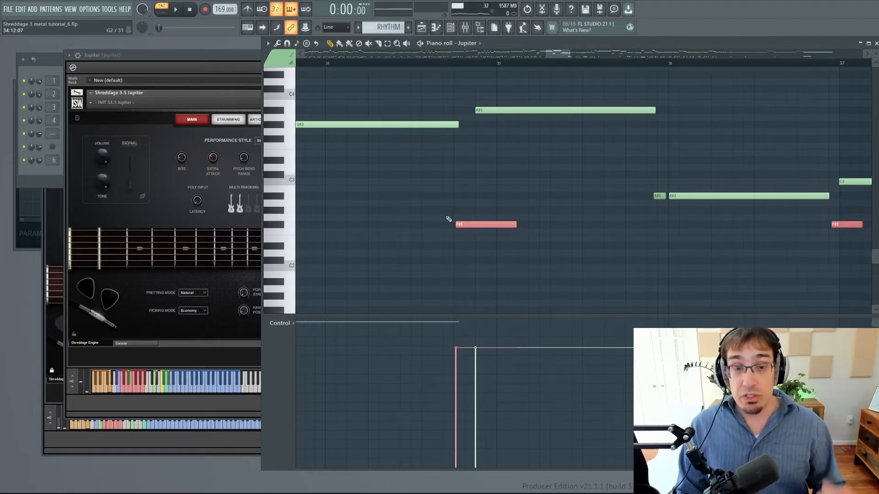
scroll(433, 222, "down", 5)
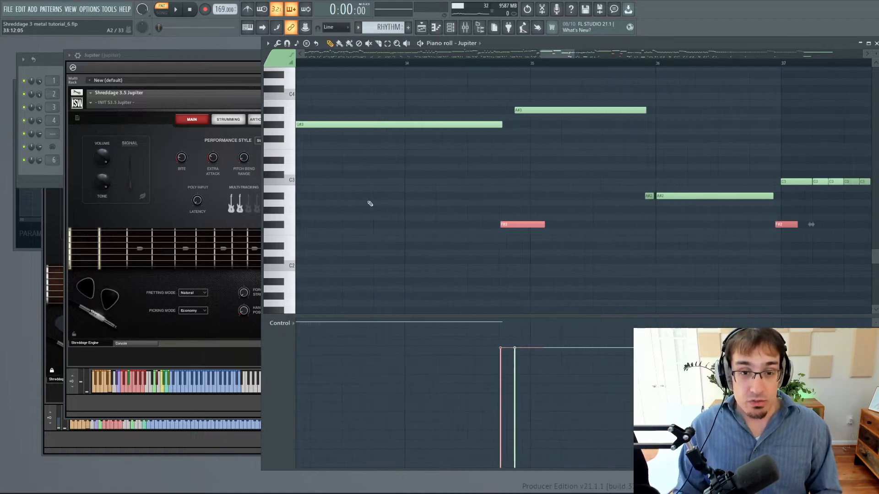
key("Delete")
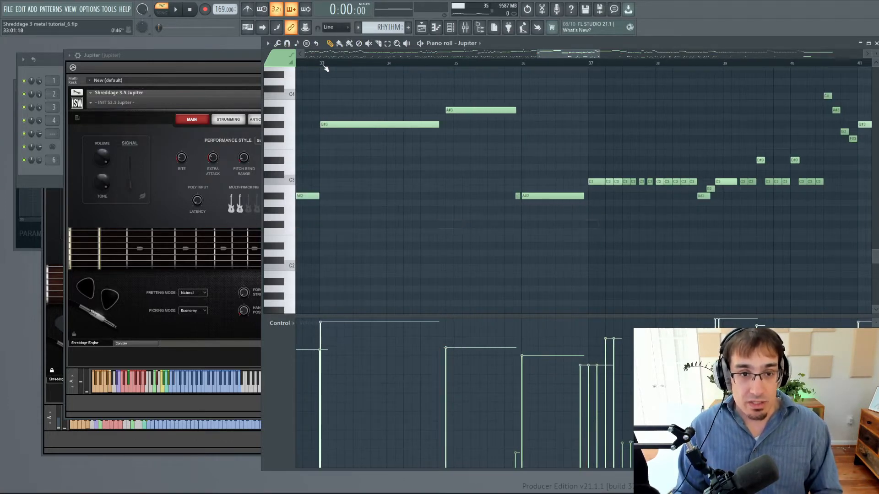
Audition the passage from bar 33 without the F#2 keyswitches, and undo their deletion.
left_click(321, 63)
key("space")
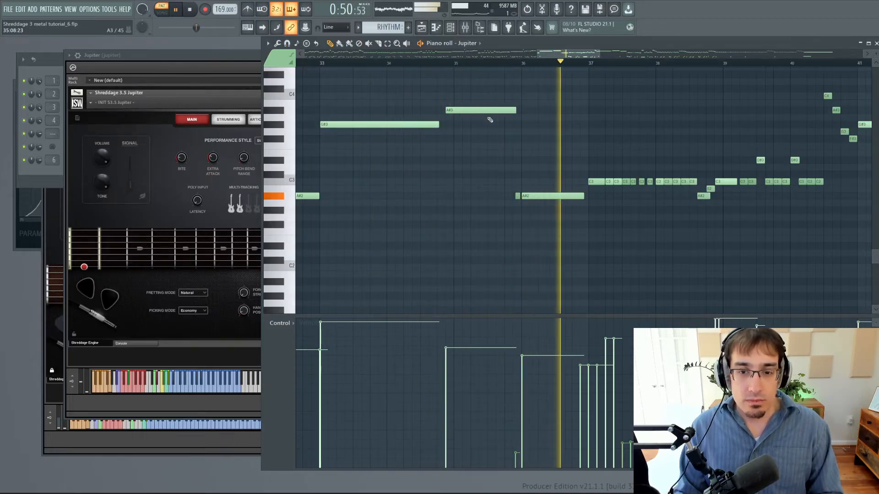
key("space")
key("ctrl+z")
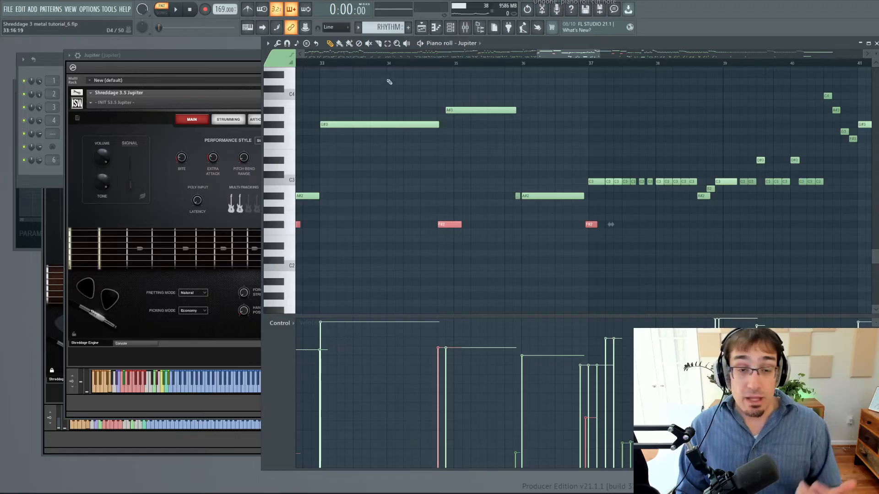
Audition the passage from bar 33 with the restored F#2 keyswitches, and deselect all notes.
scroll(528, 59, "left", 2)
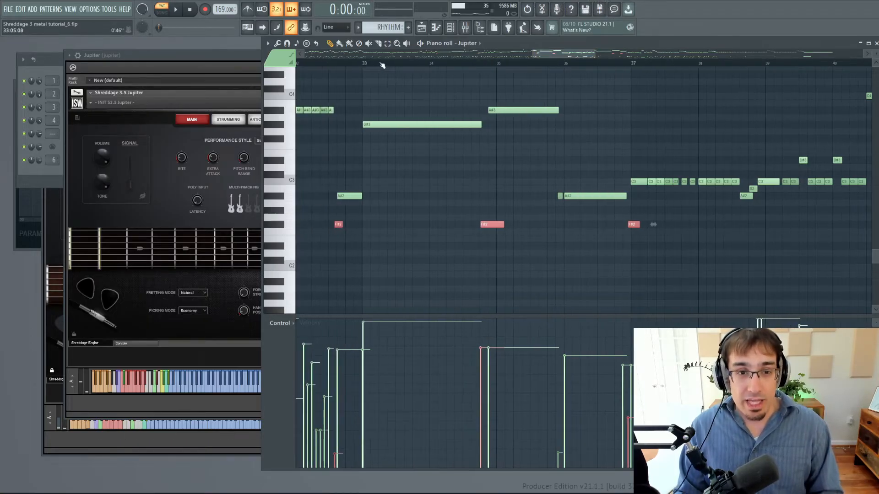
left_click(362, 62)
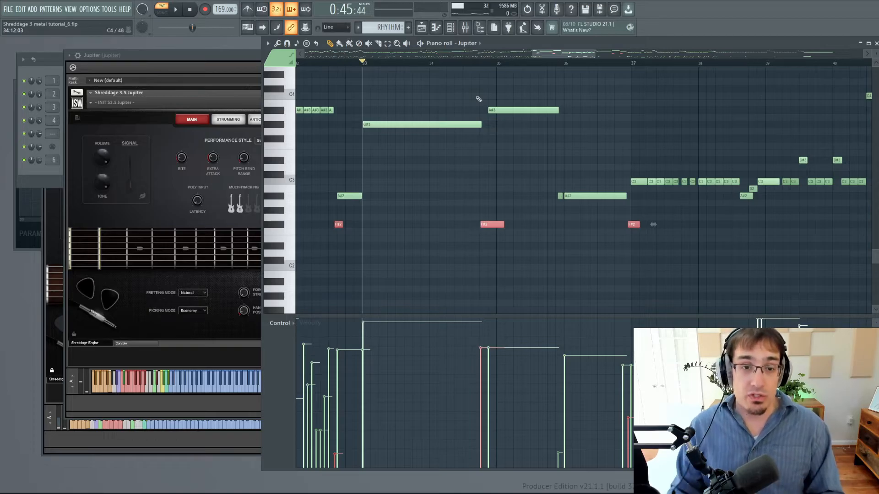
key("space")
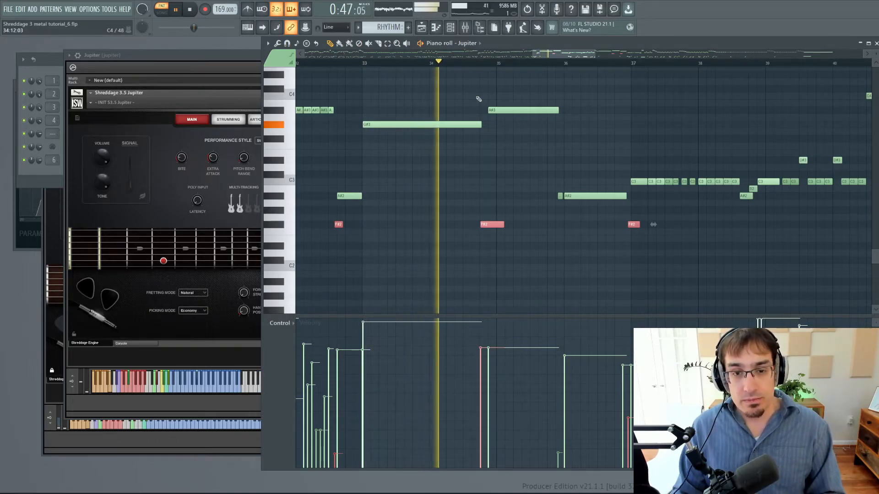
key("space")
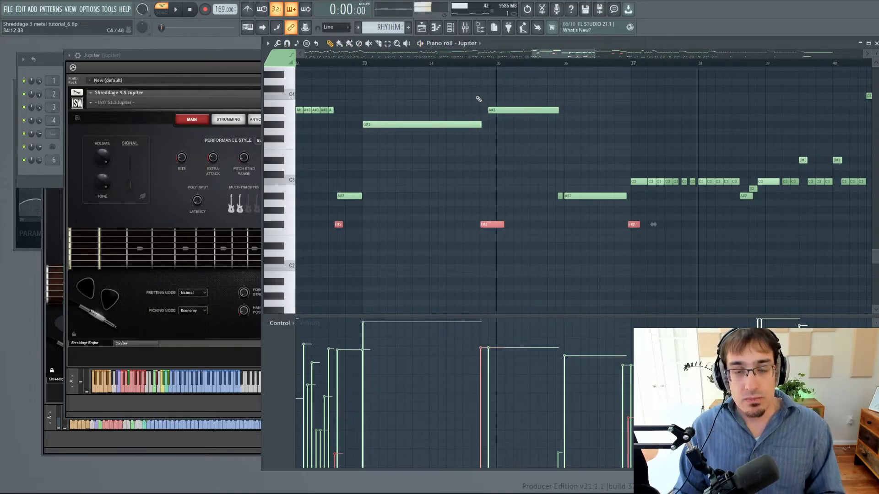
key("ctrl+d")
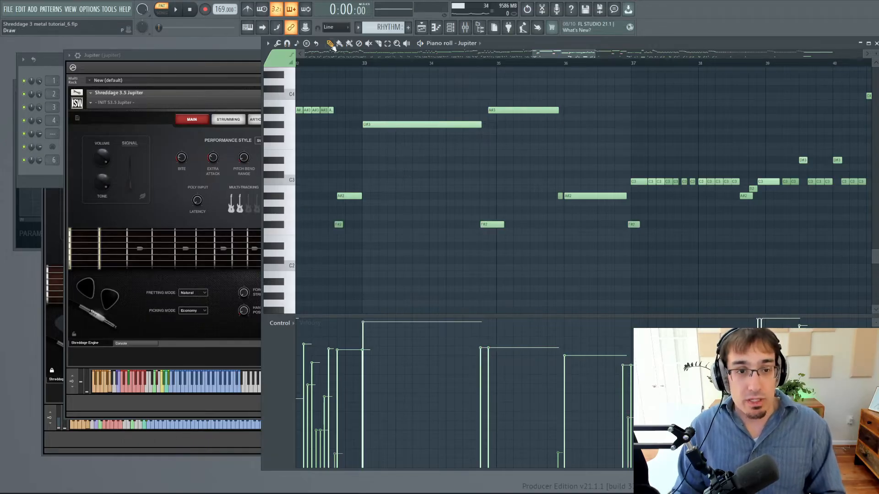
Move the F#2 keyswitch near the end of bar 34 slightly earlier under the G#3 note and audition from bar 33.
scroll(506, 218, "up", 2)
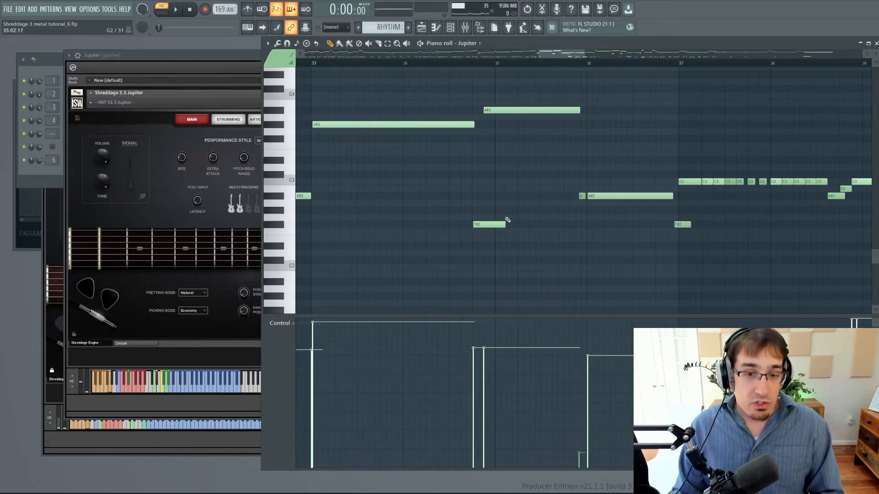
left_click(316, 65)
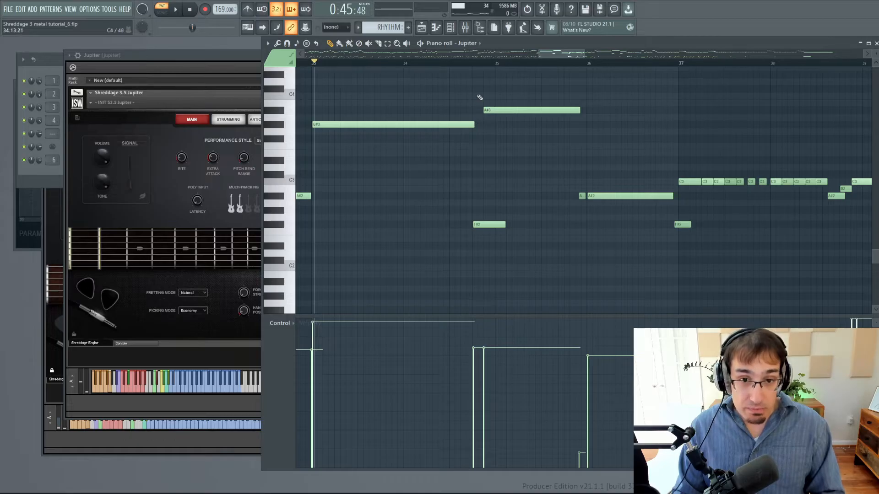
scroll(467, 176, "up", 2)
left_click_drag(500, 225, 492, 224)
left_click_drag(553, 56, 547, 55)
left_click(350, 64)
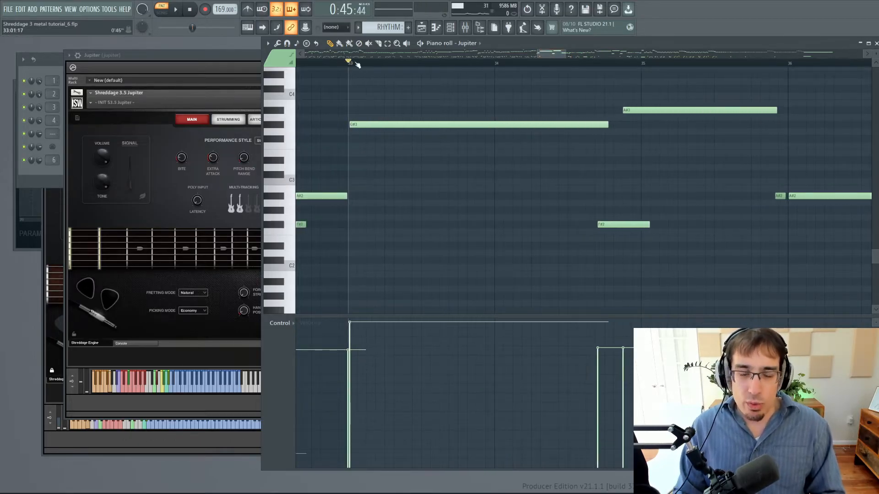
key("space")
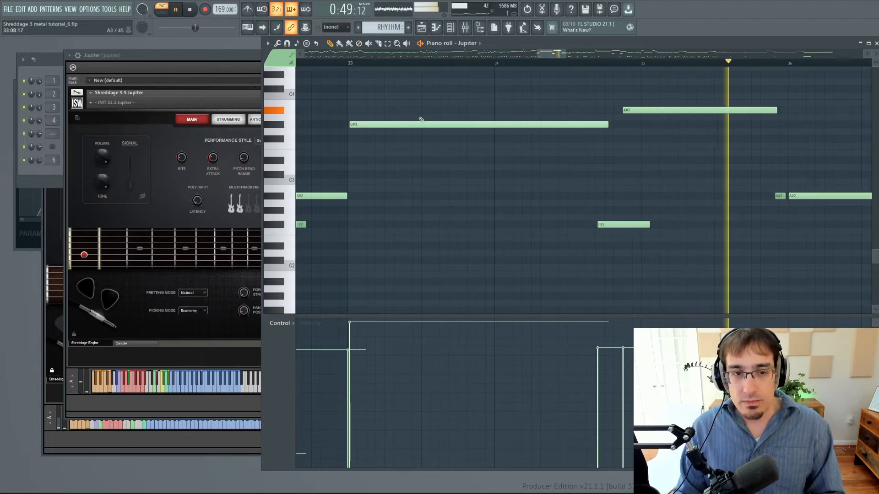
key("space")
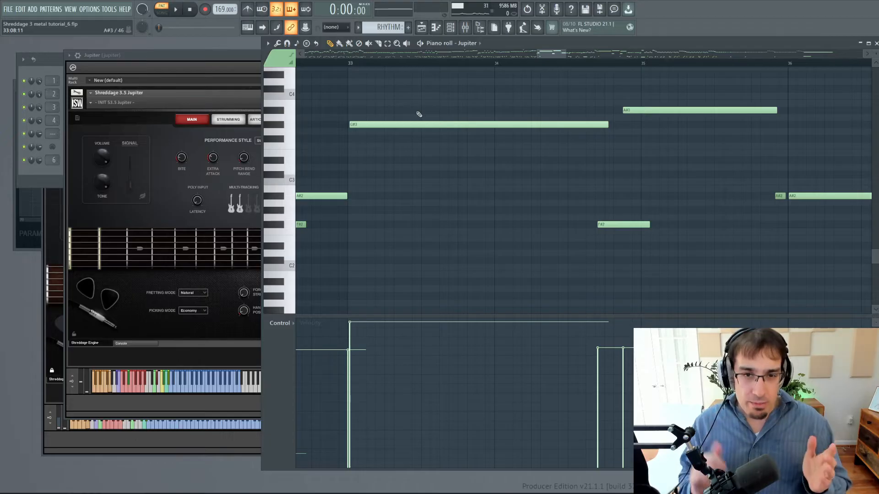
Move the F#2 keyswitch near the end of bar 34 past the end of the G#3 note and audition from bar 33.
left_click_drag(615, 224, 635, 224)
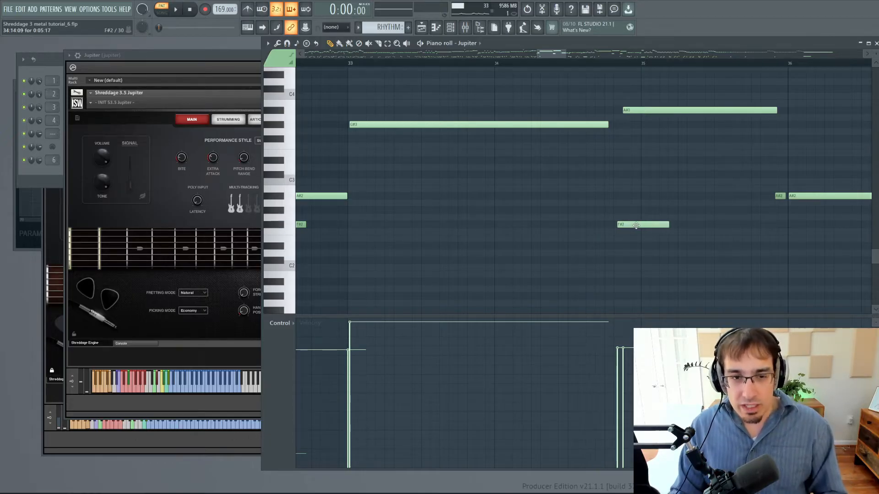
left_click(349, 64)
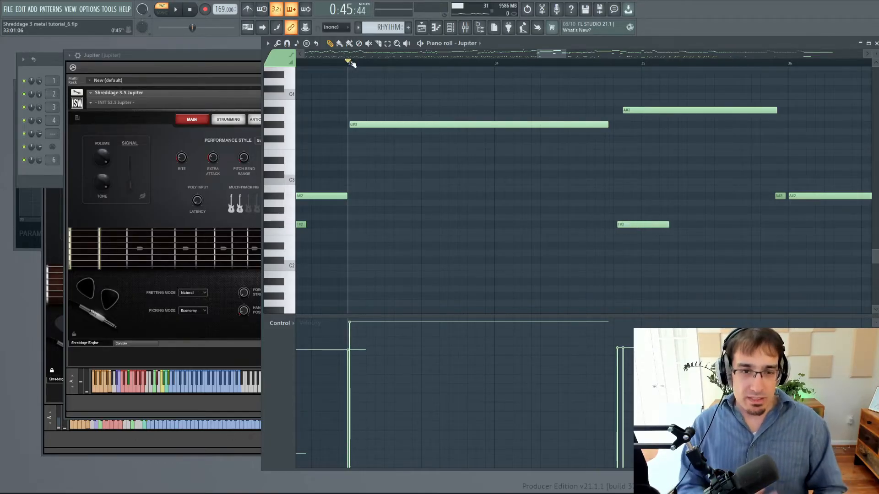
key("space")
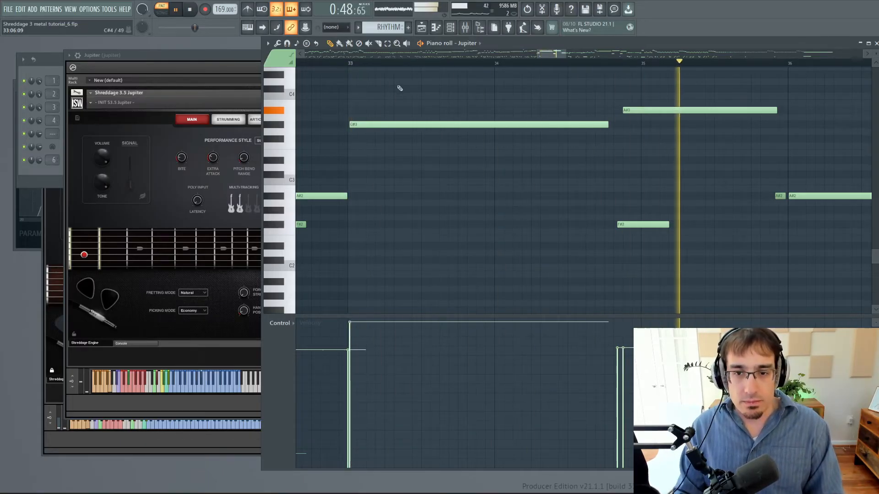
key("space")
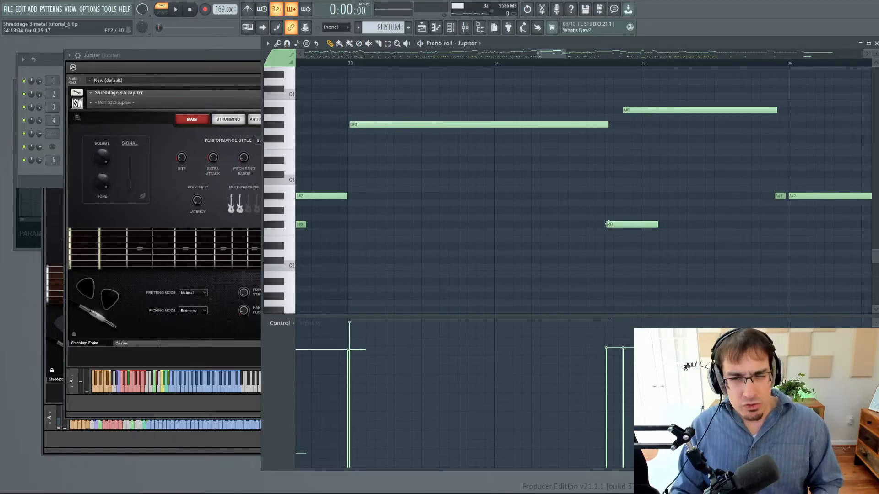
Audition bars 33 to 36 with the full arrangement in song mode, following the notes, and stop playback.
left_click(349, 63)
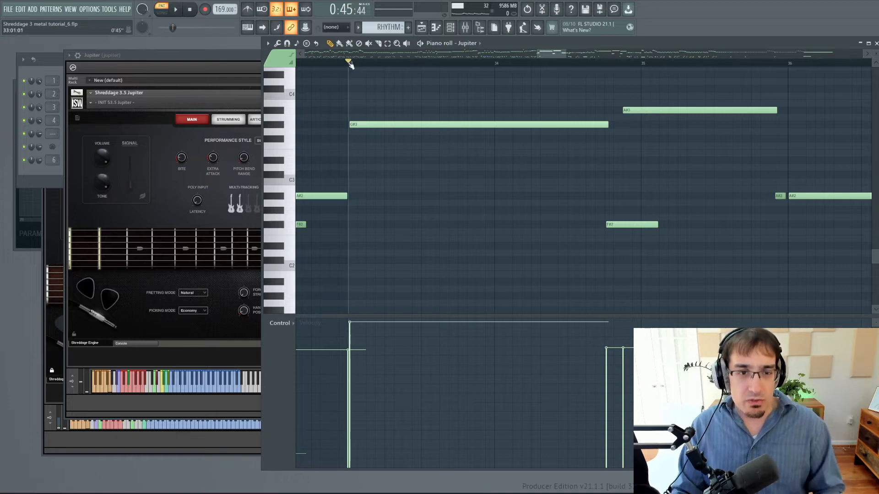
key("space")
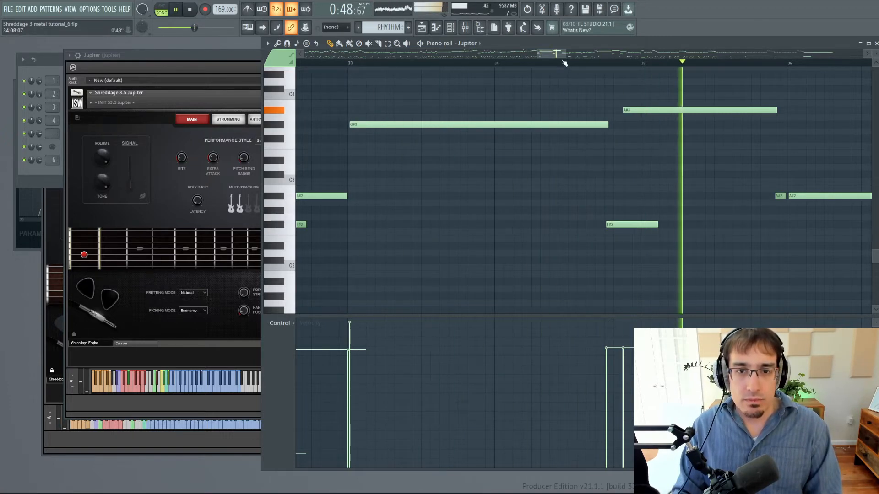
left_click_drag(561, 54, 573, 62)
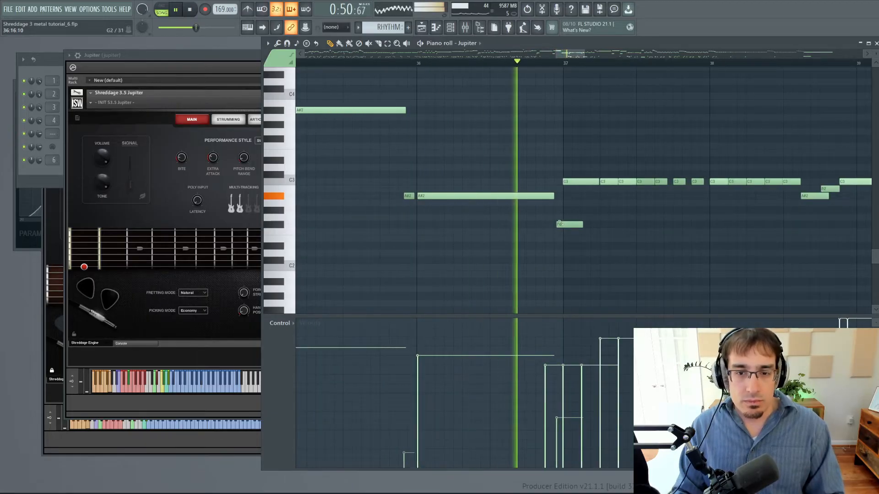
key("space")
Play the full song from just before bar 36 into bar 45, following the notes, and stop playback.
left_click(412, 65)
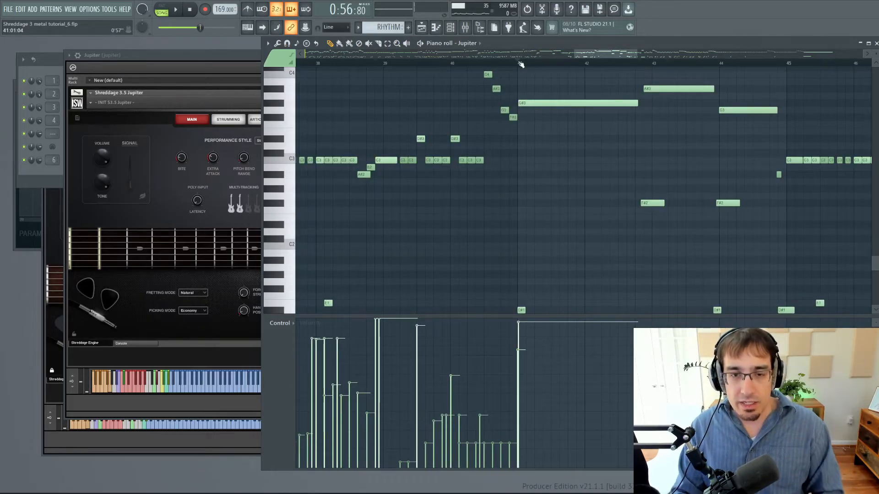
key("space")
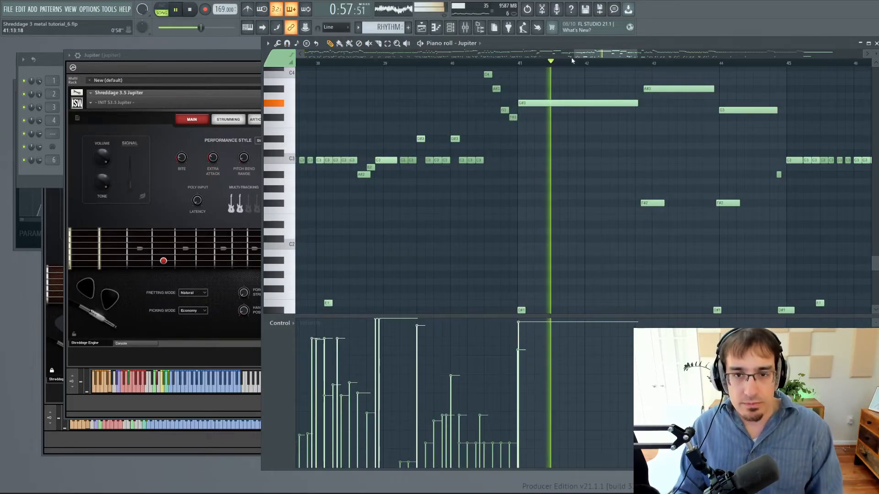
left_click_drag(584, 57, 602, 58)
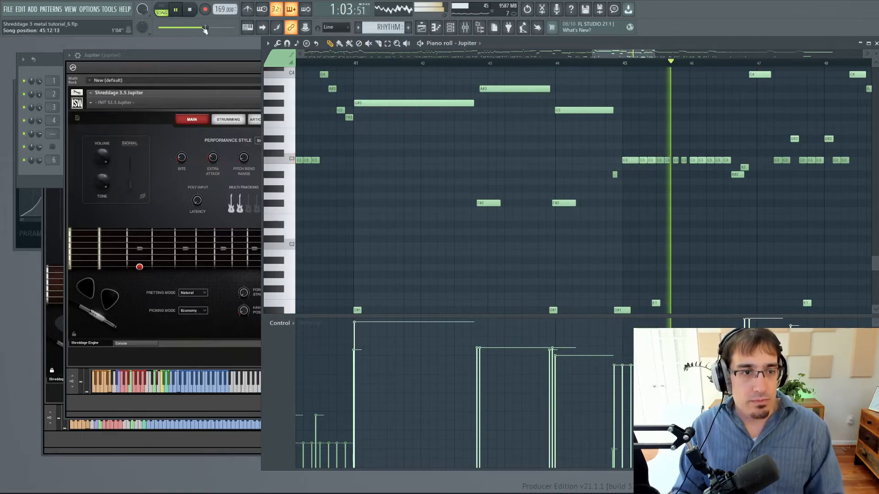
key("space")
Switch to pattern mode, delete the two F#2 keyswitches between bars 42 and 44, and audition from bar 41.
left_click(164, 11)
left_click(355, 62)
left_click_drag(458, 171, 562, 219)
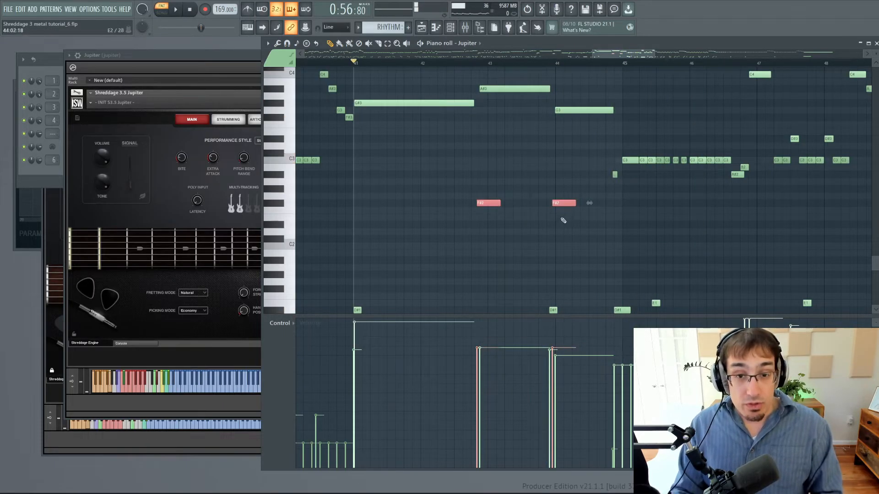
key("Delete")
key("space")
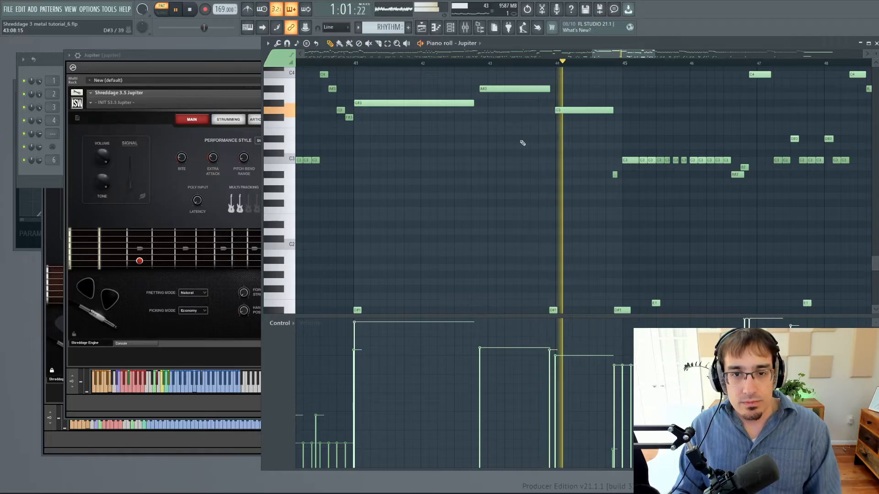
Stop playback, restore the two deleted F#2 keyswitches between bars 42 and 44, and clear the note selection.
key("space")
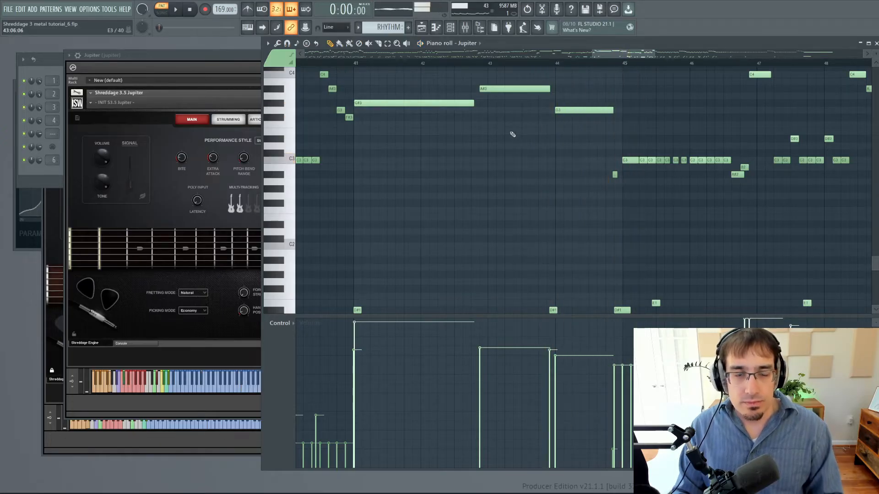
key("ctrl+v")
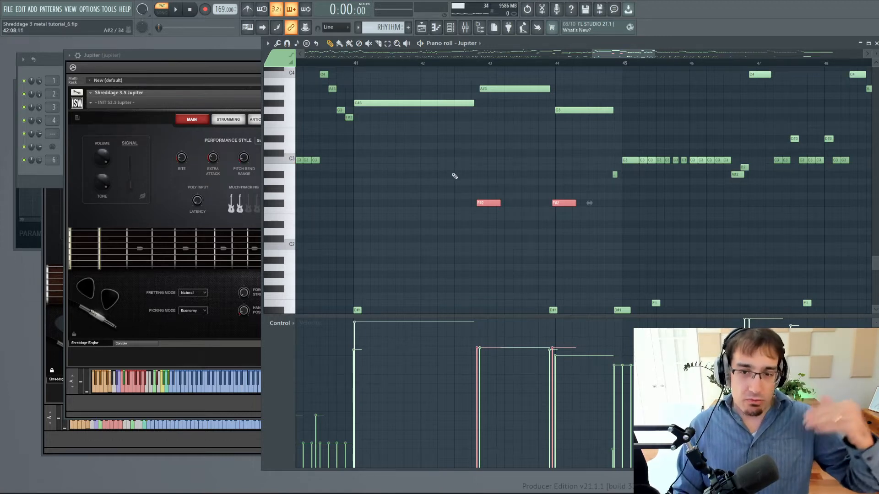
scroll(605, 181, "up", 3)
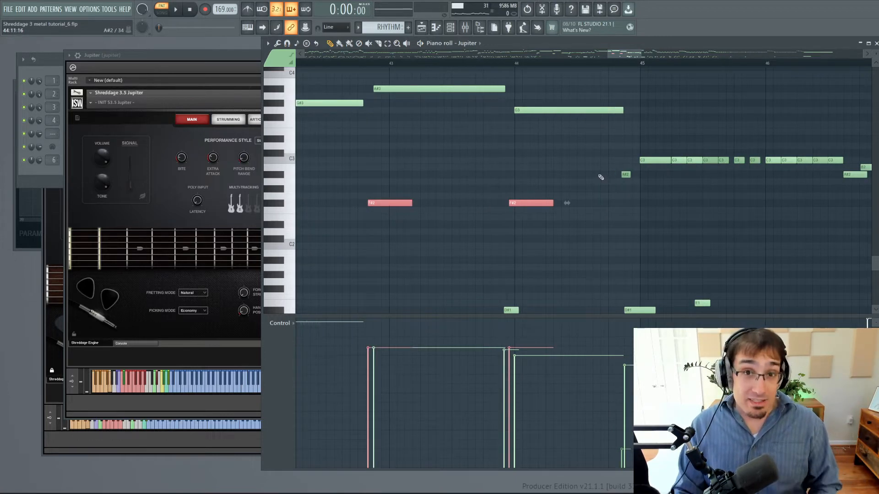
left_click(603, 188)
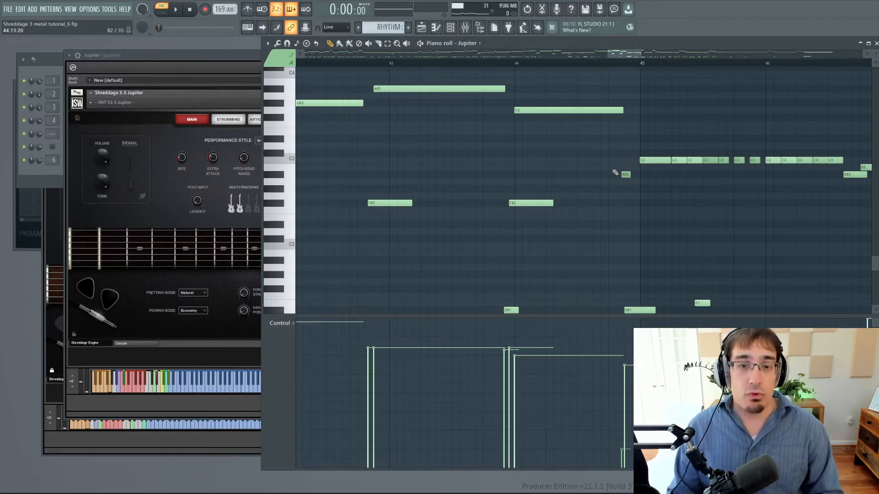
Audition the passage with the restored F#2 keyswitches, starting just before bar 44, and stop playback.
scroll(549, 88, "down", 5)
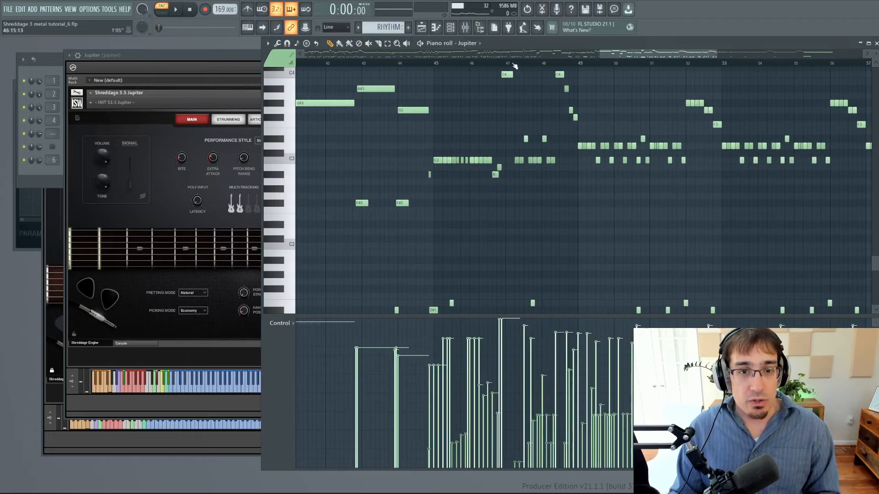
scroll(442, 91, "up", 5)
key("space")
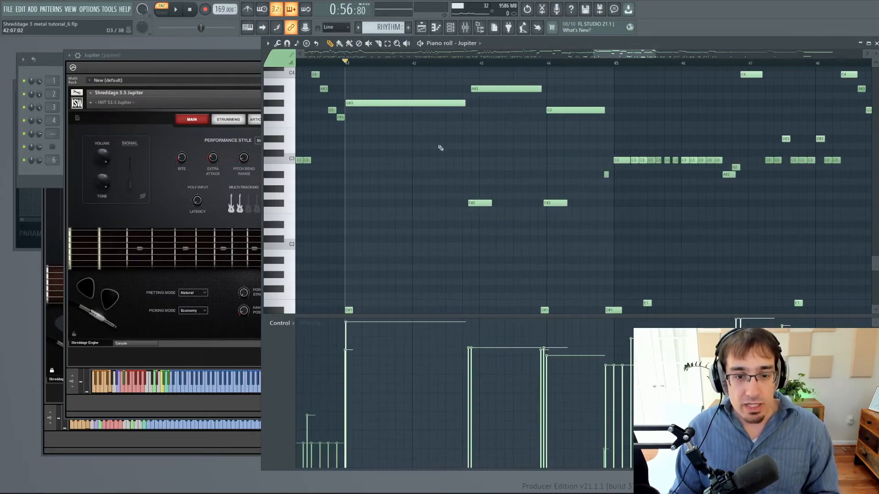
left_click(538, 64)
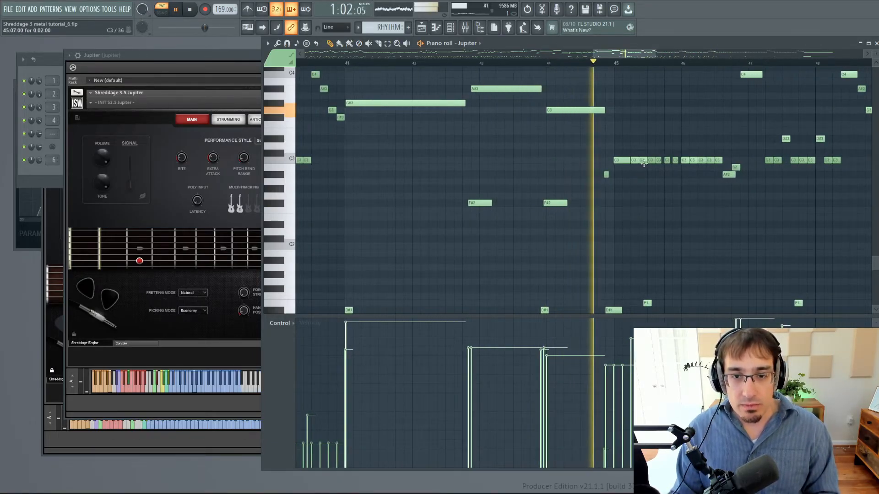
key("space")
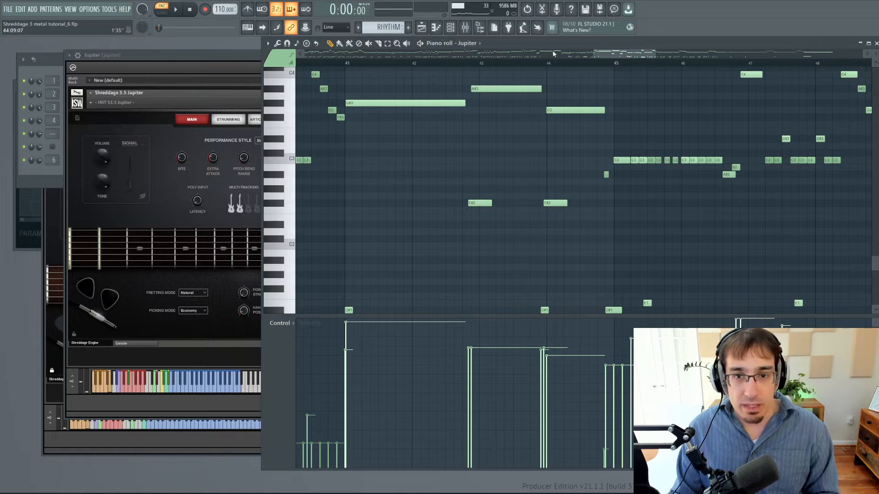
Audition bar 44 into bar 45 at a slower tempo of 110 BPM, stop playback, and reset the tempo to 169 BPM.
left_click(545, 64)
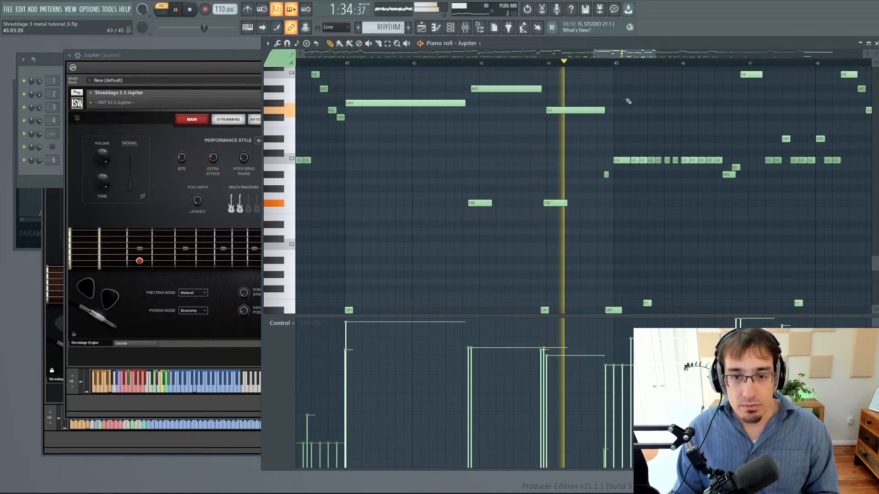
scroll(613, 138, "up", 4)
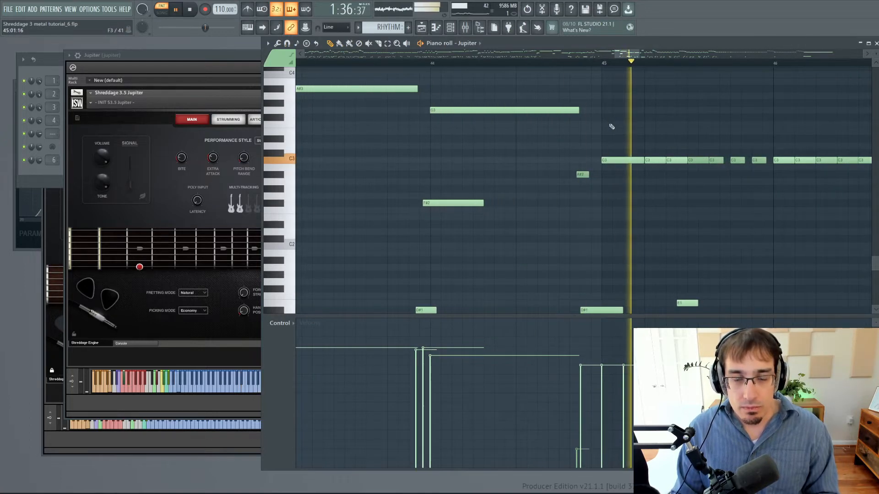
left_click(422, 64)
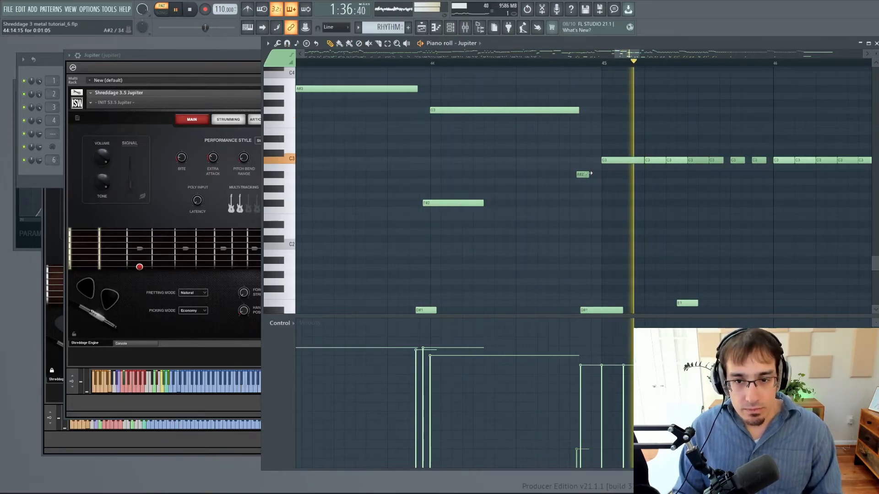
key("space")
left_click_drag(222, 9, 222, 6)
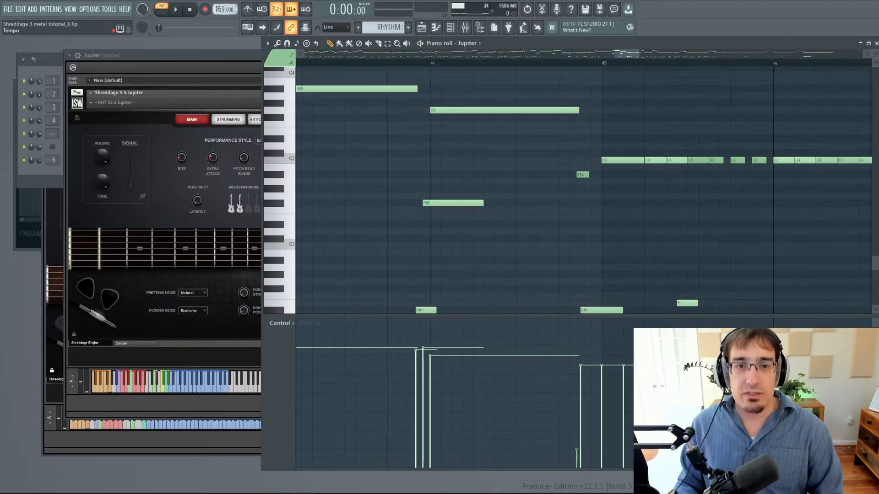
Audition the riff from bar 45 into bar 48, following the notes, and stop playback.
left_click(603, 63)
key("space")
scroll(608, 186, "down", 8)
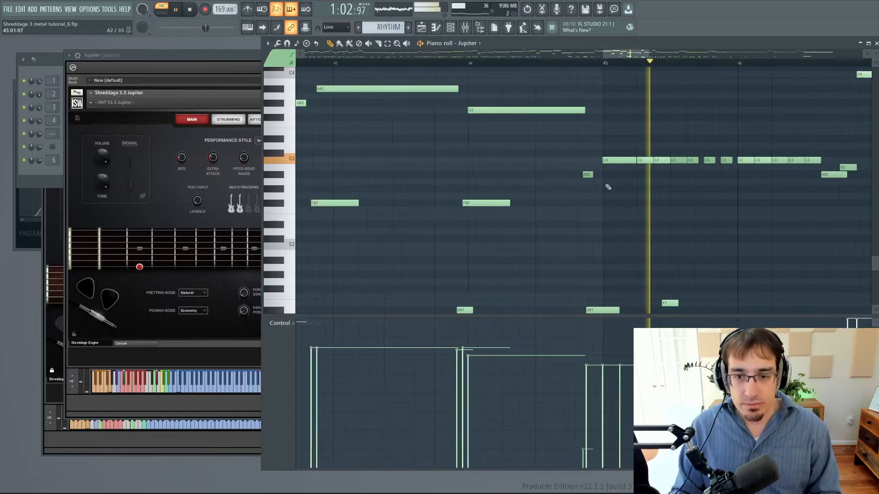
scroll(774, 188, "up", 5)
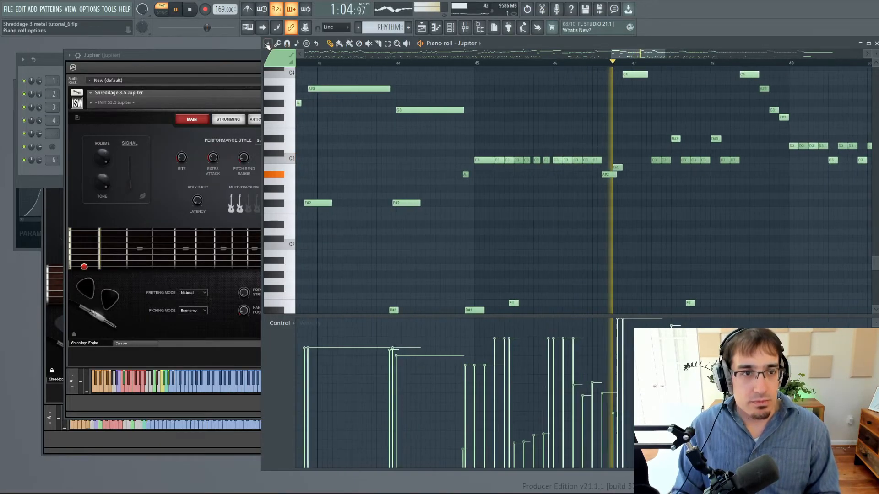
scroll(731, 187, "up", 3)
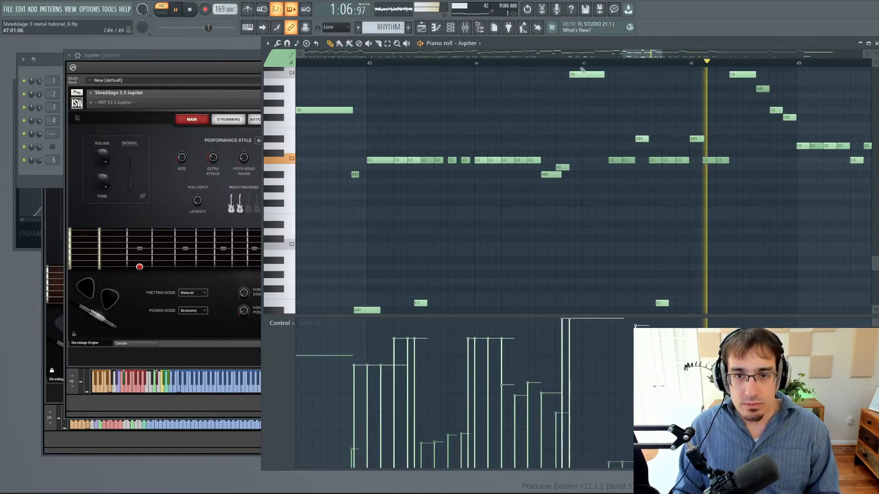
key("space")
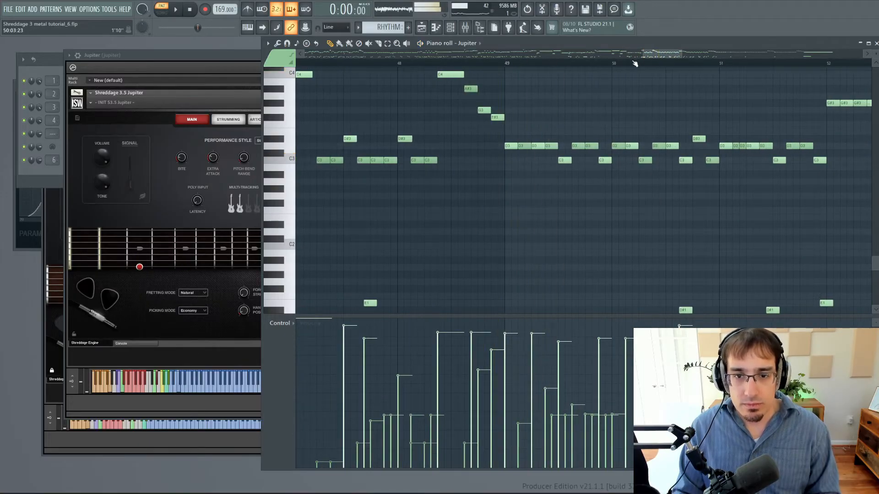
Set the playback start to bar 57 and check the first note of the repeated D3 run.
scroll(637, 63, "down", 3)
left_click_drag(679, 56, 742, 56)
left_click(398, 63)
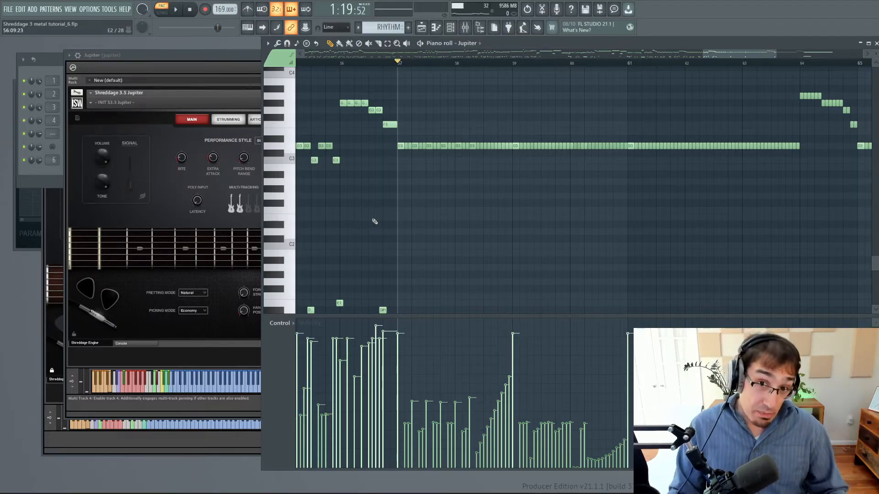
left_click(401, 147)
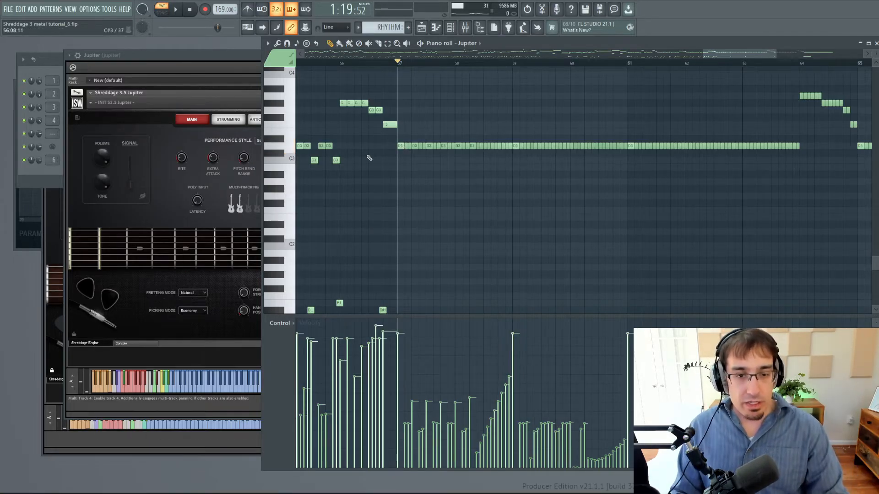
Flatten the note velocities from bar 57 through bar 60 to about 57%, audition them from bar 57, and stop playback.
scroll(495, 286, "down", 4)
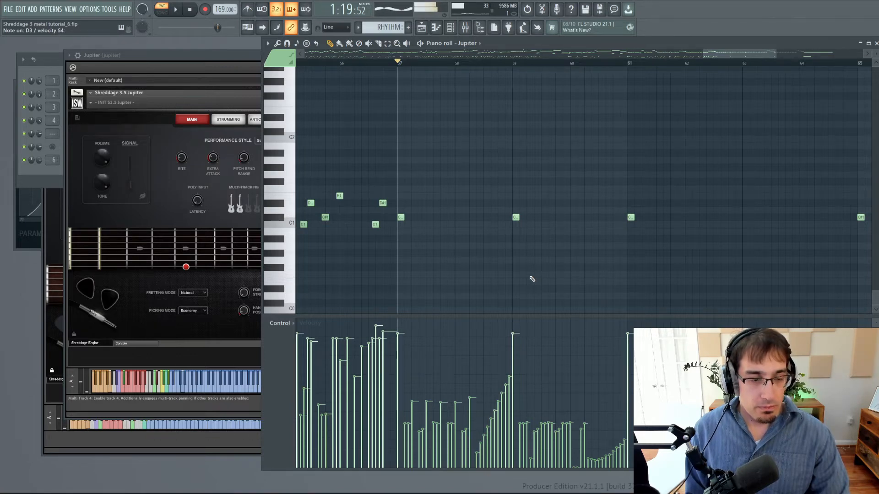
scroll(427, 308, "up", 2)
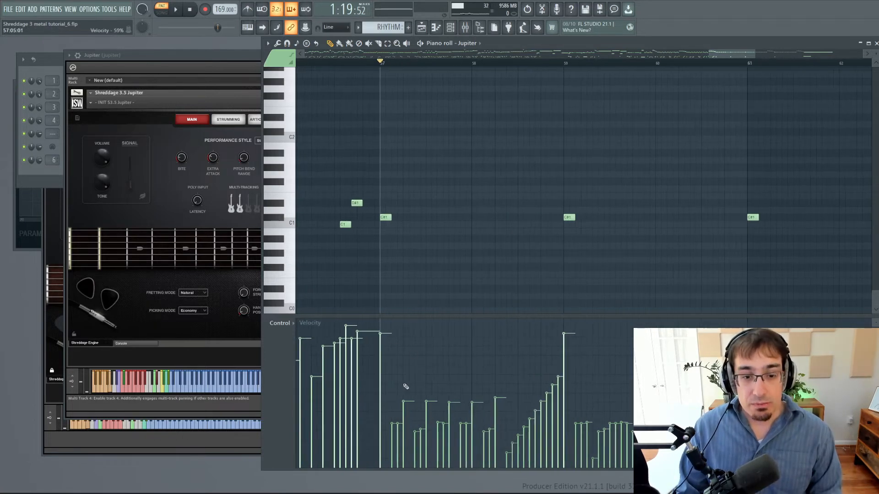
scroll(389, 402, "down", 2)
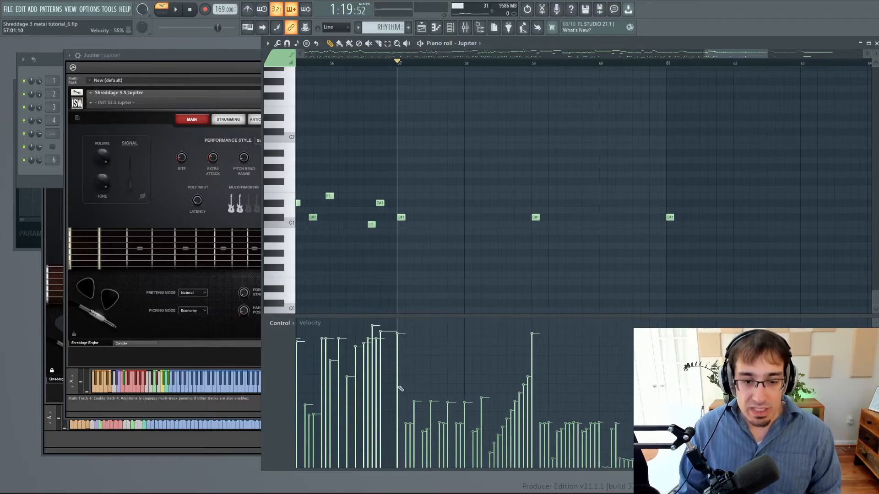
left_click_drag(396, 388, 641, 386)
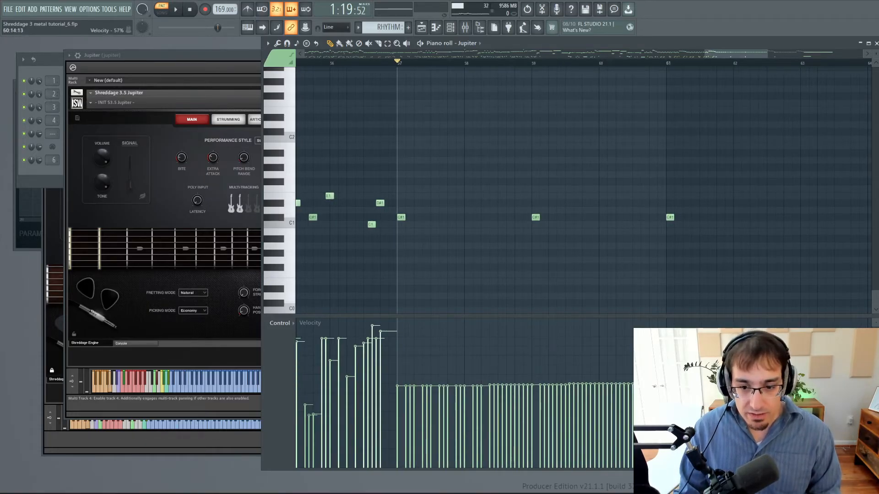
key("space")
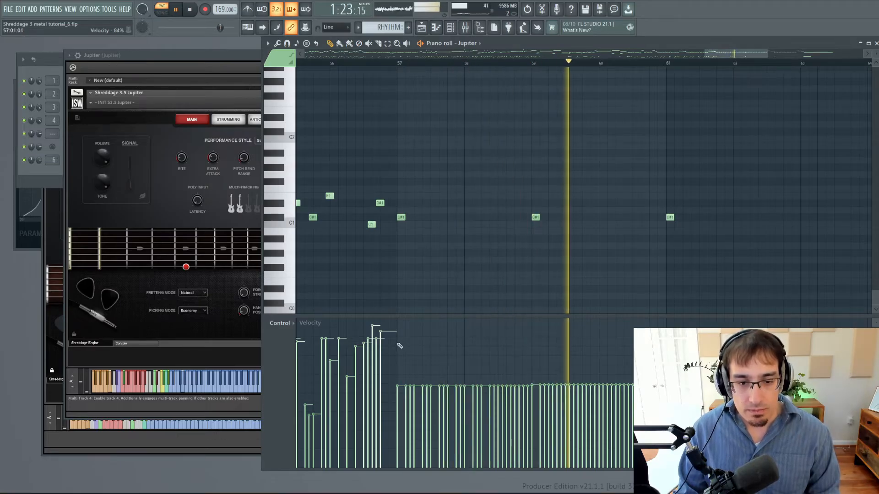
key("space")
Raise the note velocities from bar 57 through bar 60 to about 84%, audition them from bar 57, and stop playback.
left_click_drag(396, 343, 641, 343)
left_click(397, 63)
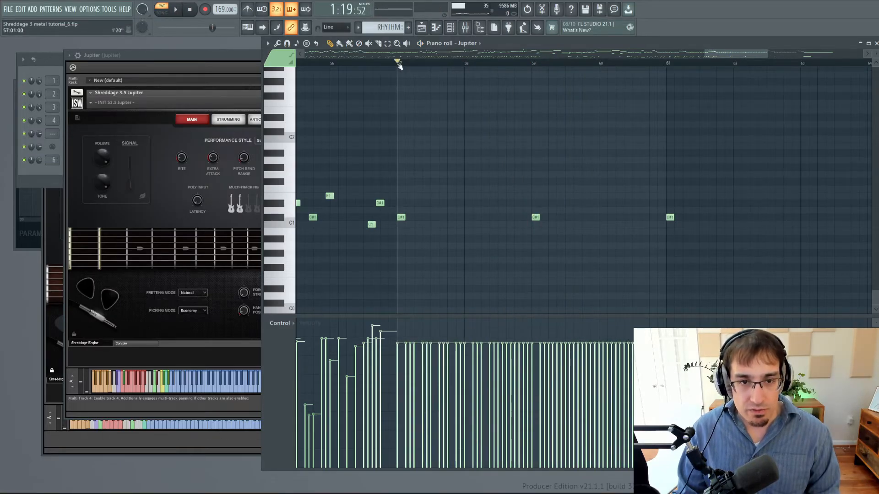
key("space")
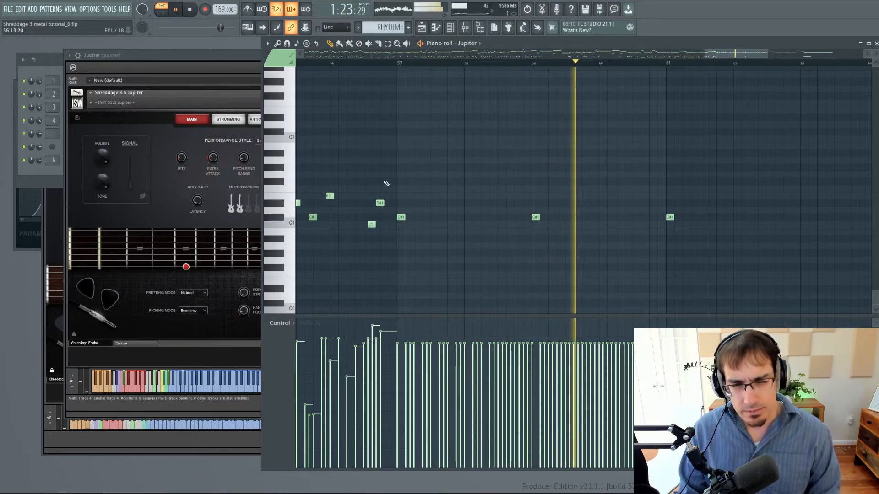
key("space")
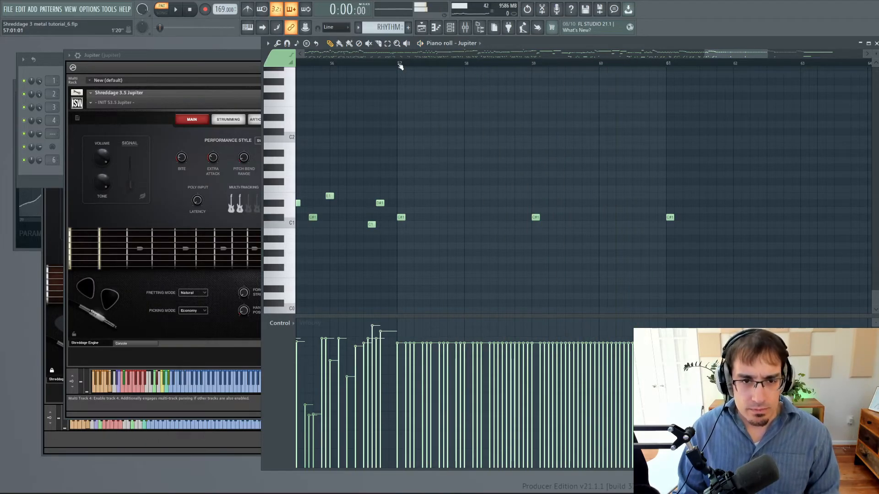
Lower the velocities from bar 57 through bar 60 to near the minimum, audition them, and undo all the velocity flattening.
left_click_drag(397, 460, 660, 460)
key("space")
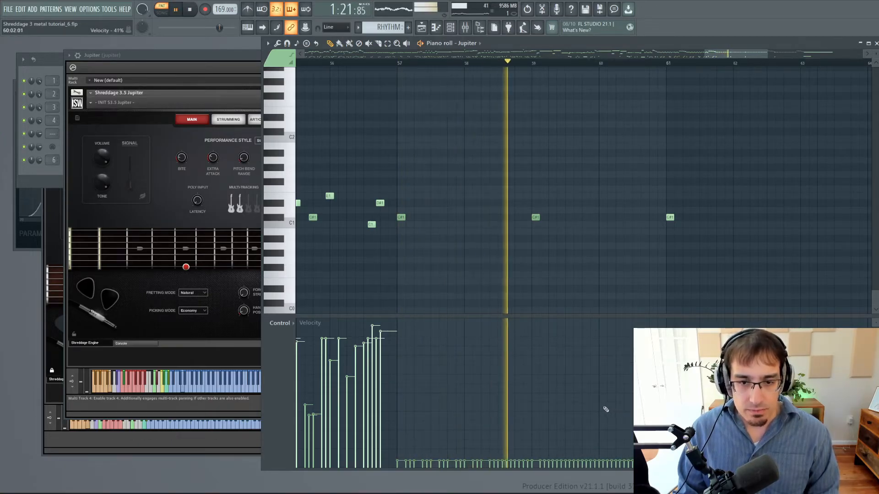
key("space")
key("ctrl+z")
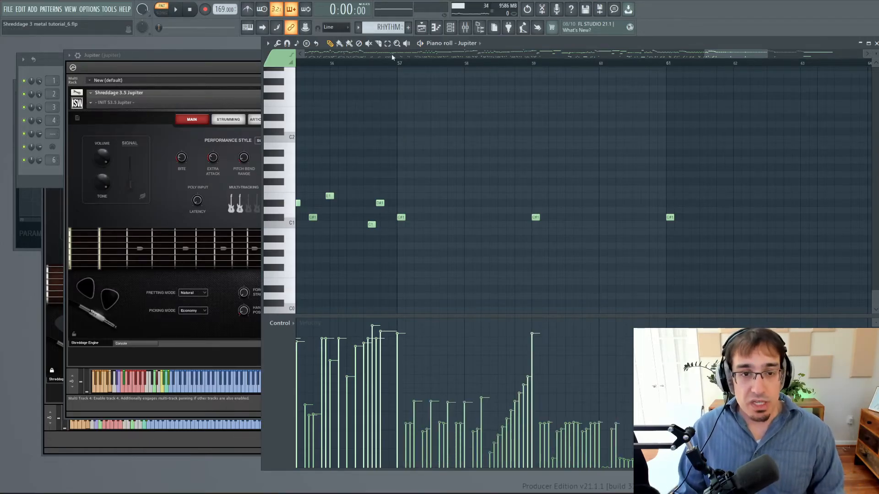
Audition the D3 run from bar 57 with its original varied velocities and stop playback.
left_click(399, 65)
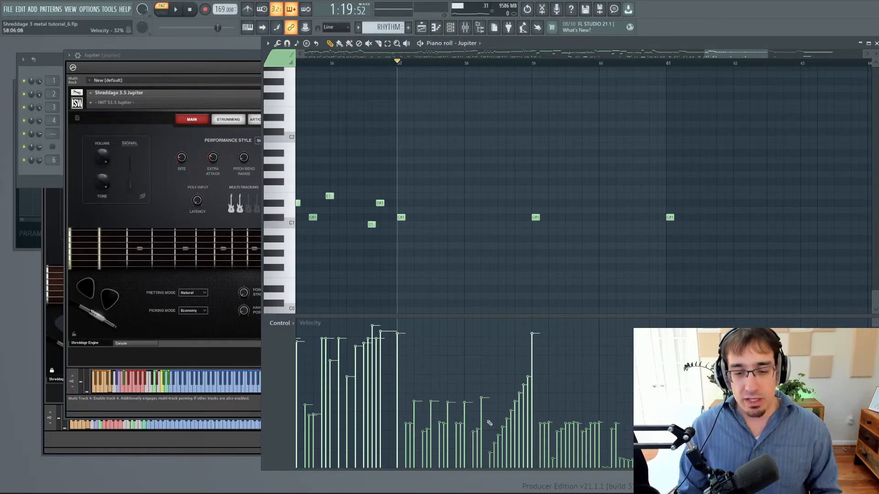
key("space")
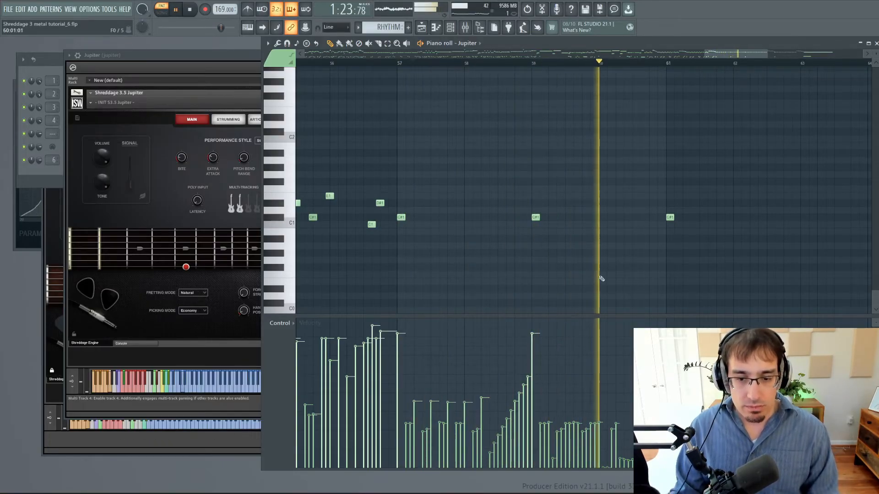
key("space")
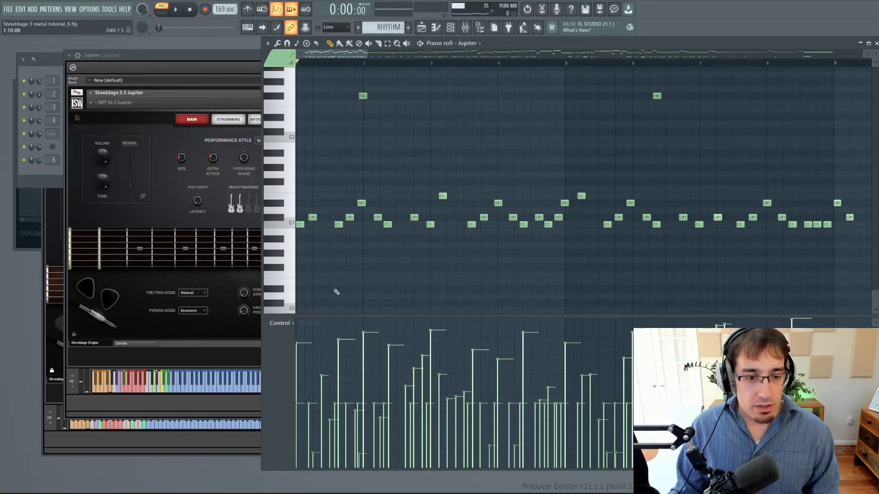
Lower the note velocities in bars 1 to 4 to about 13%, auditioning the opening before and after the change.
key("space")
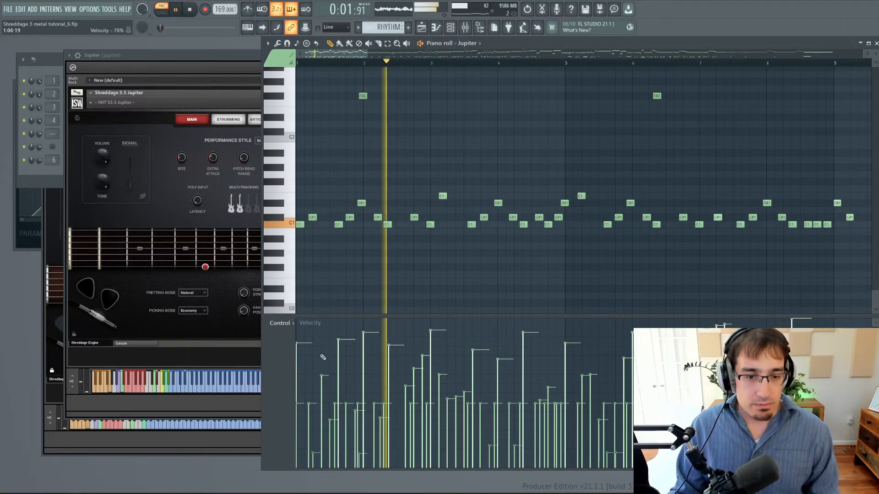
key("space")
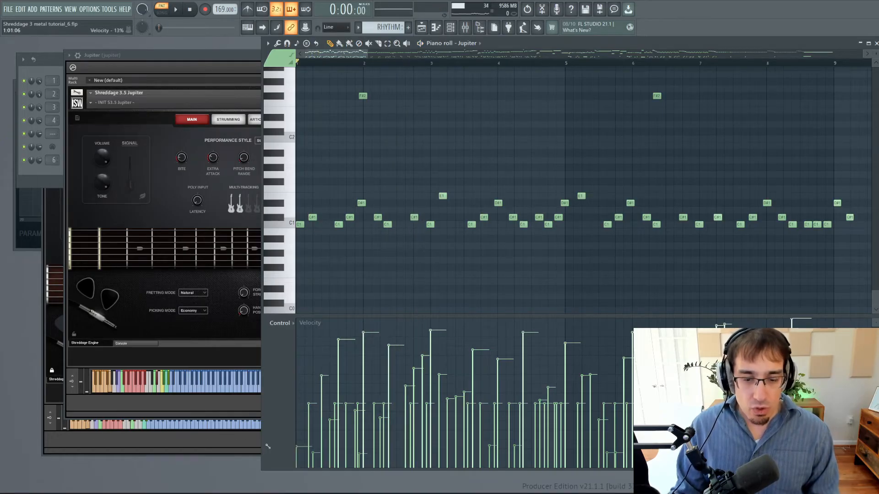
left_click_drag(268, 446, 567, 452)
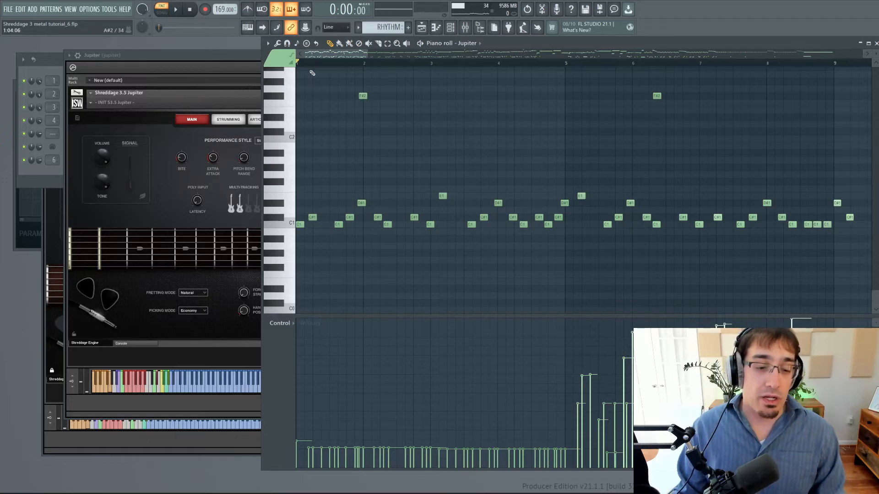
key("space")
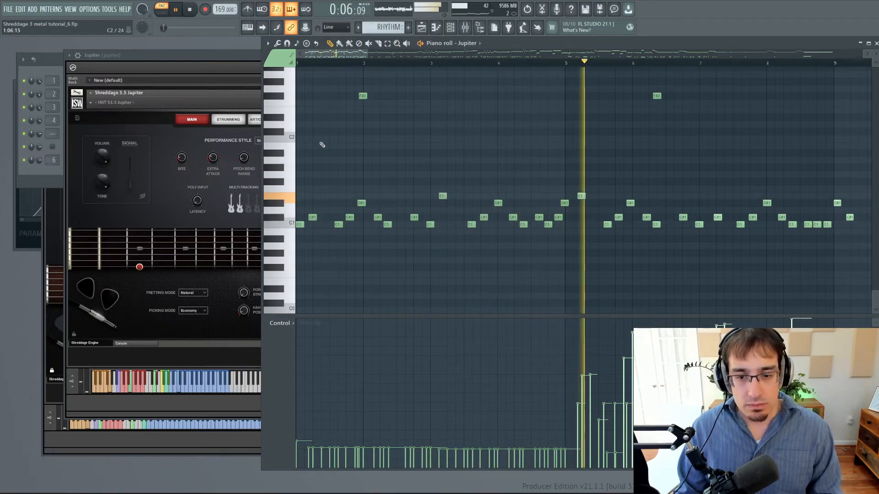
Audition the opening riff from bar 1 with its flattened low velocities, stop playback, and undo the velocity flattening.
key("space")
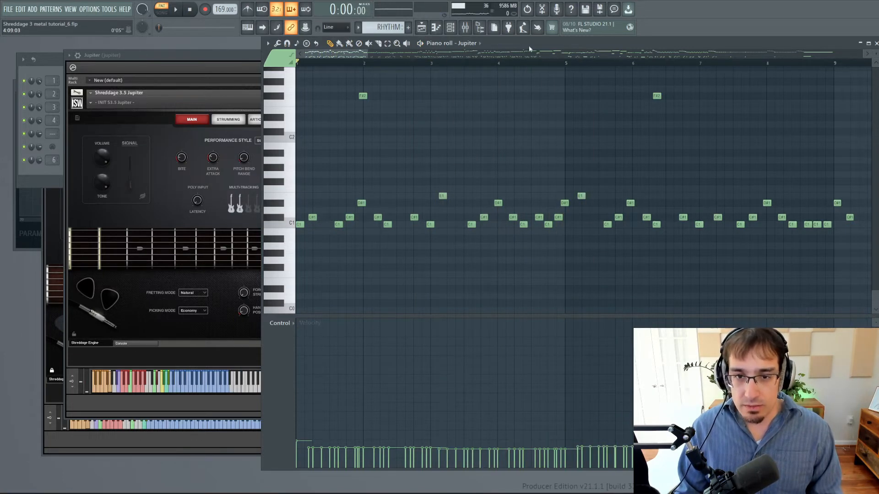
key("space")
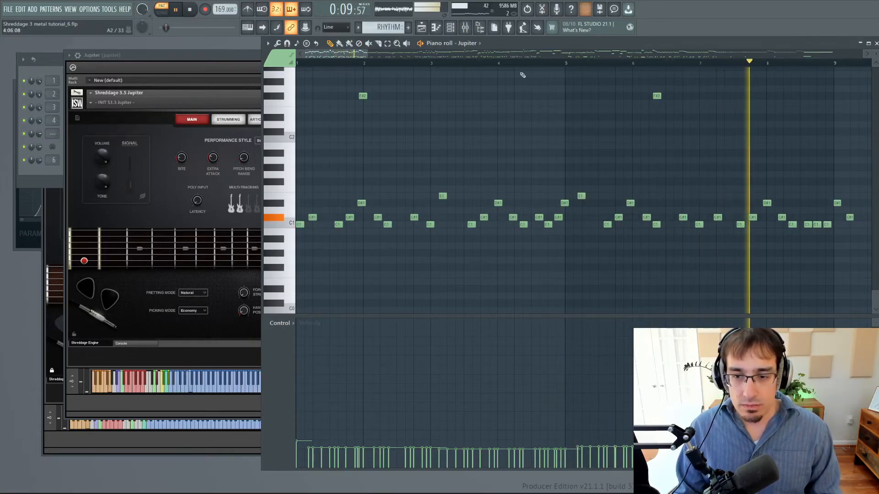
key("space")
key("ctrl+z")
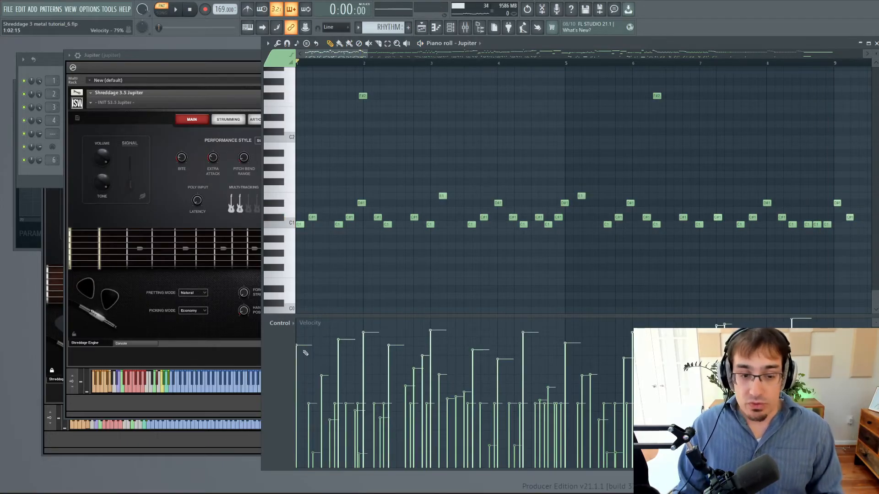
Raise the note velocities in bars 1 to 8 to one uniform high level, audition the riff, and undo the change.
mouse_move(296, 336)
left_mouse_down()
mouse_move(830, 326)
mouse_move(833, 336)
left_mouse_up()
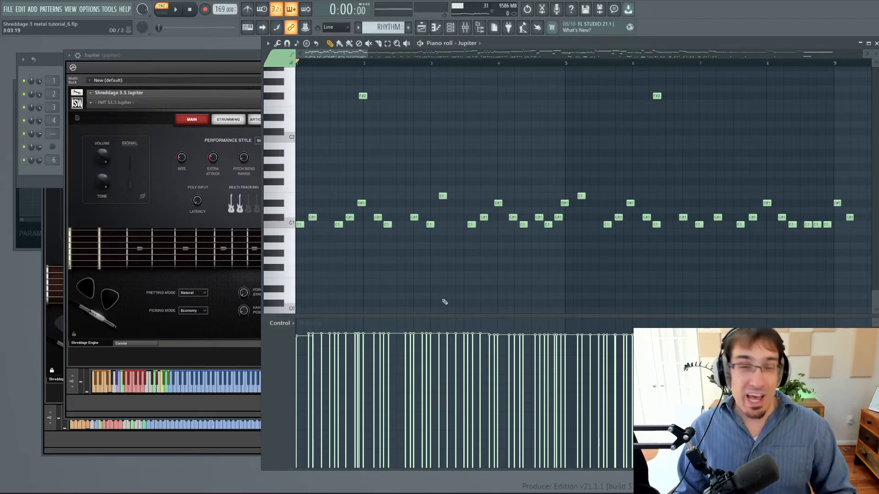
key("space")
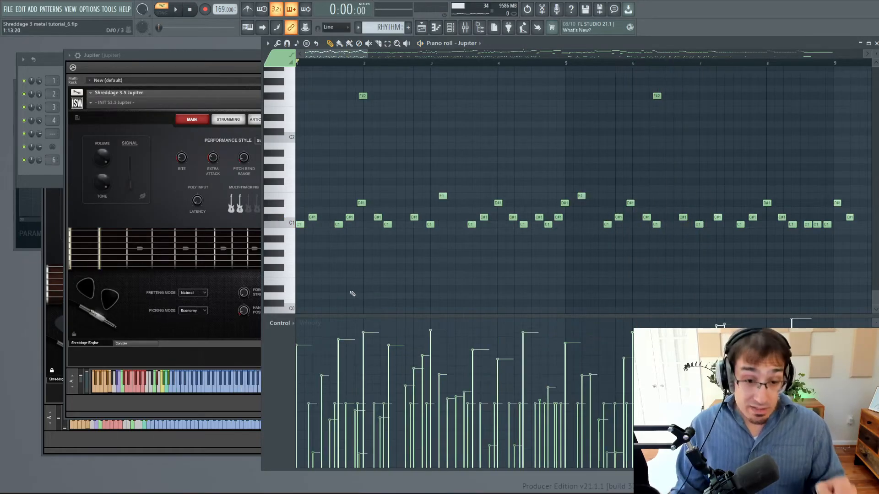
Locate the C3 riff starting at bar 37, audition it, and stop playback.
scroll(353, 277, "down", 3)
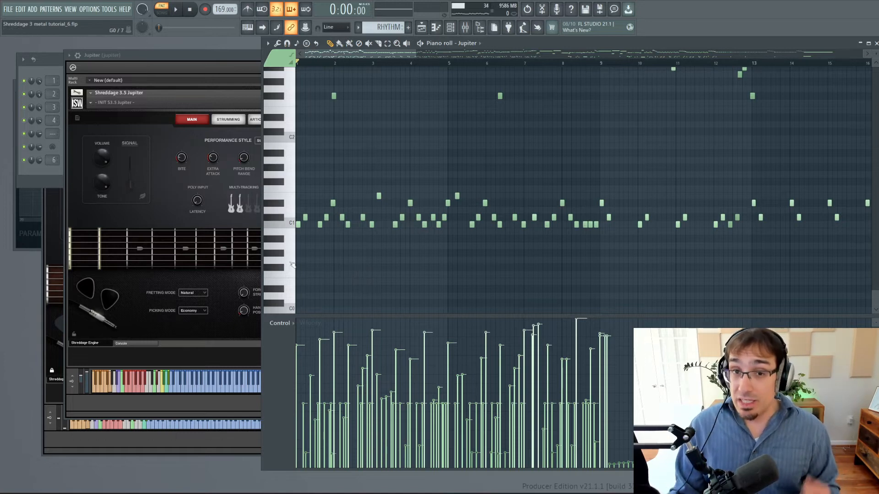
scroll(373, 174, "up", 3)
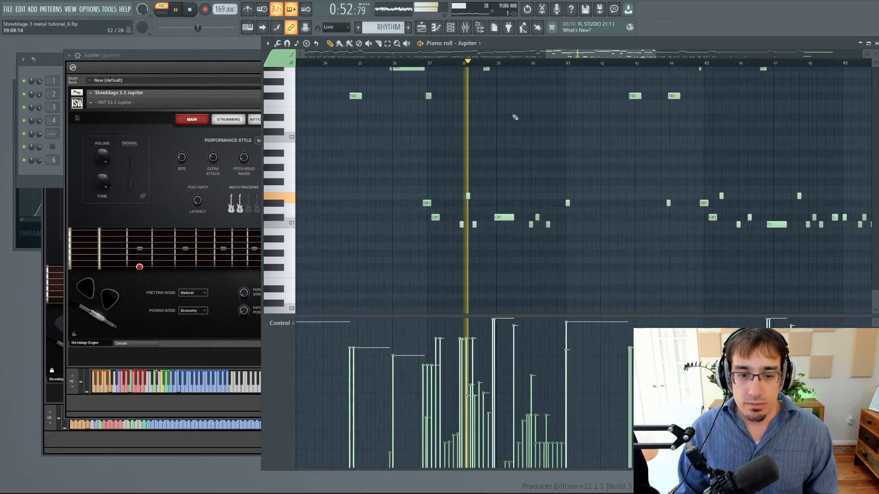
scroll(515, 117, "up", 2)
key("space")
scroll(366, 229, "up", 2)
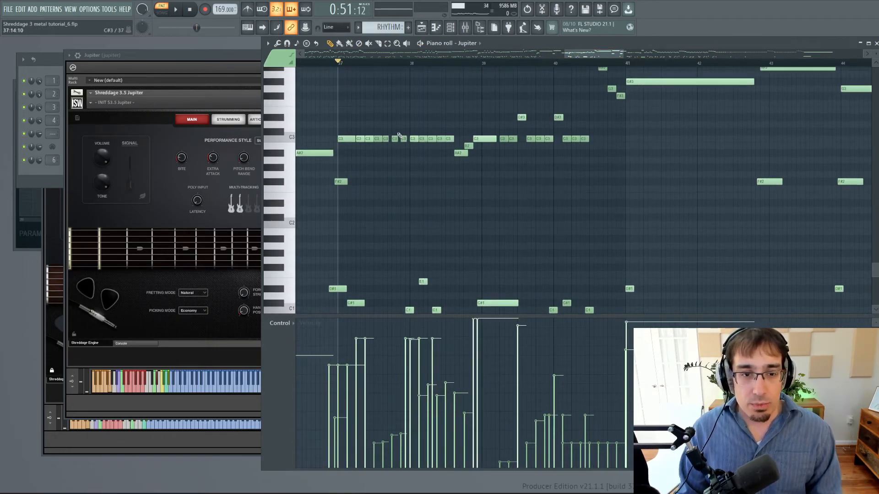
scroll(302, 260, "down", 1)
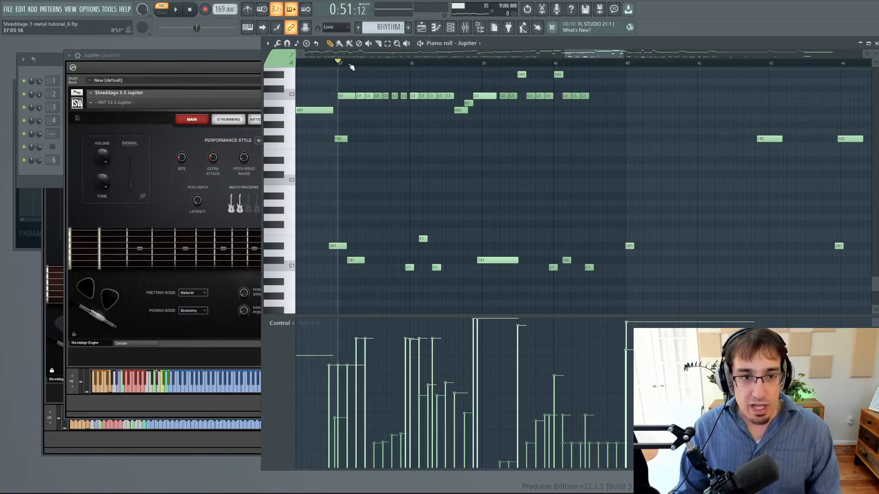
Select the time range covering bars 37 through 40 and audition the riff with its varied velocities.
left_click_drag(342, 65, 621, 69)
key("space")
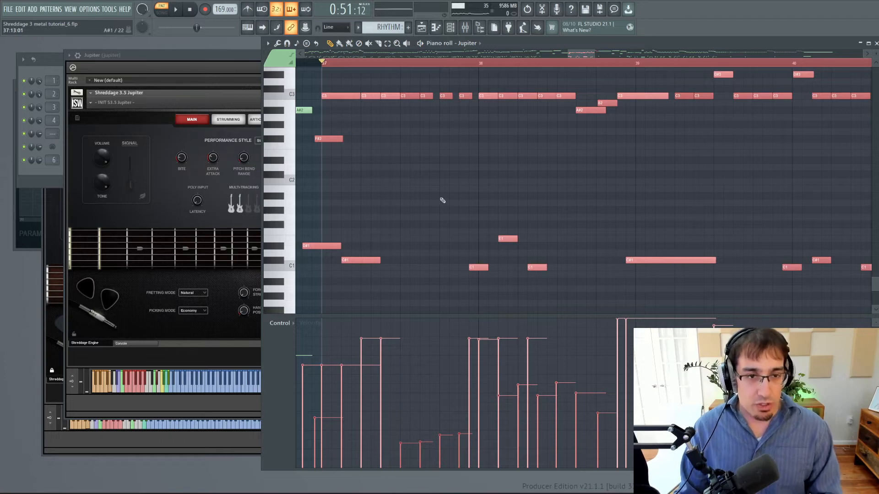
key("space")
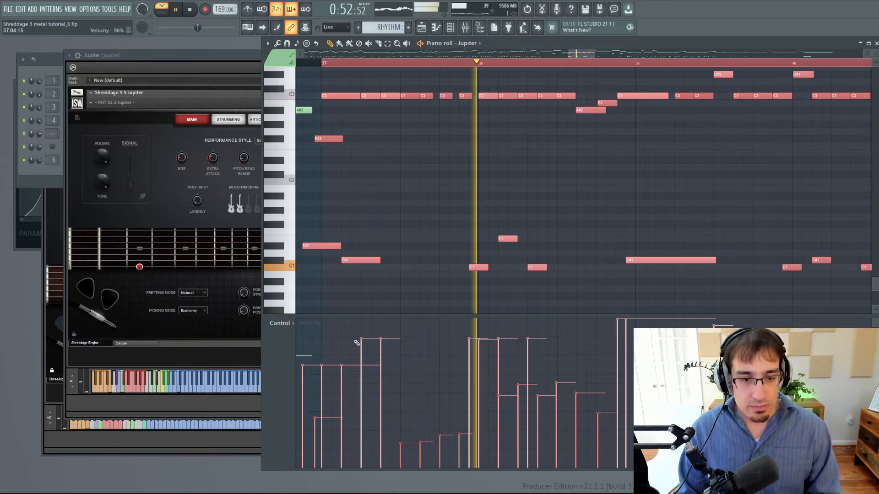
key("space")
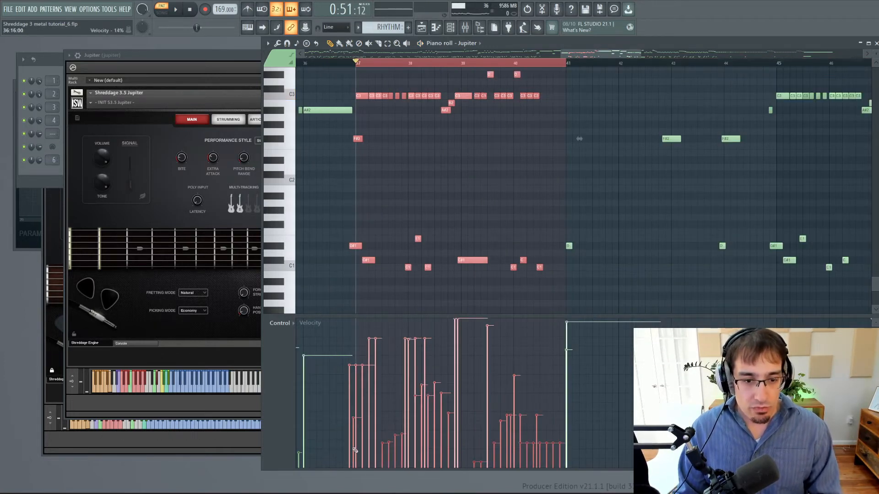
Lower the velocities in bars 37 through 40 to one uniform low level, audition them, and undo the change.
left_click_drag(355, 448, 563, 451)
key("space")
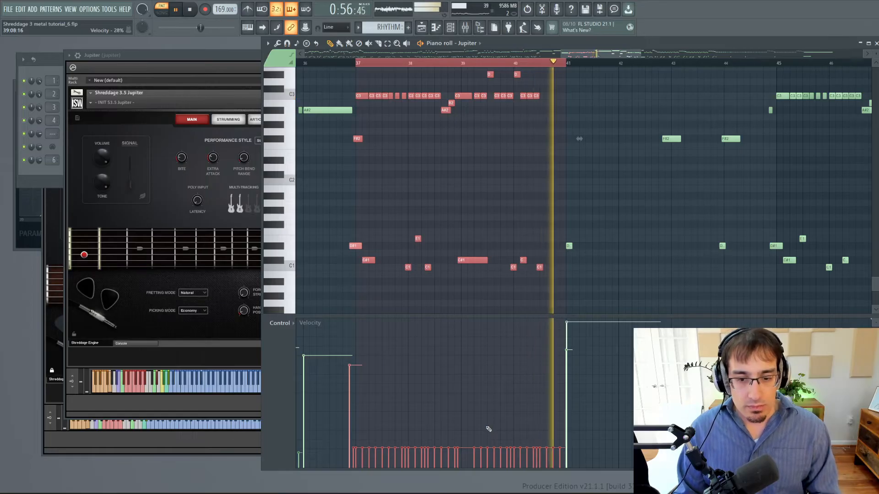
key("space")
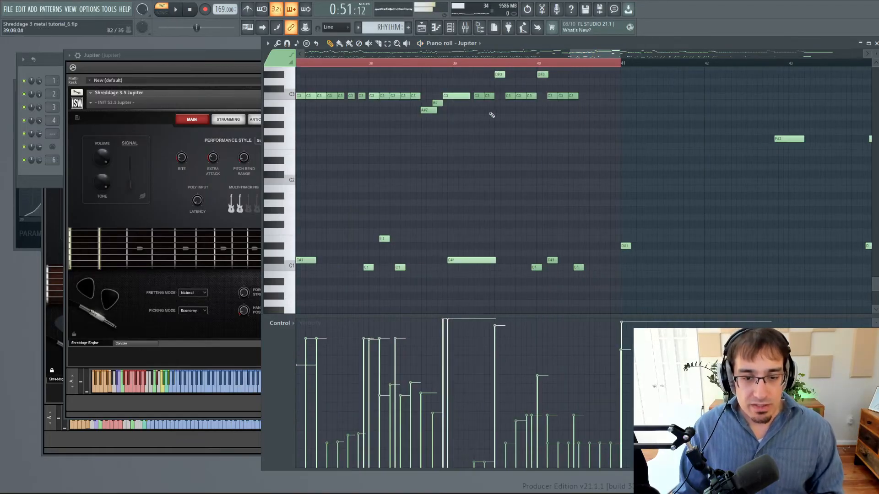
Lower the velocity of the D#3 note in bar 39 to about 5% and audition it from bar 39.
left_click(461, 262)
left_click(508, 76)
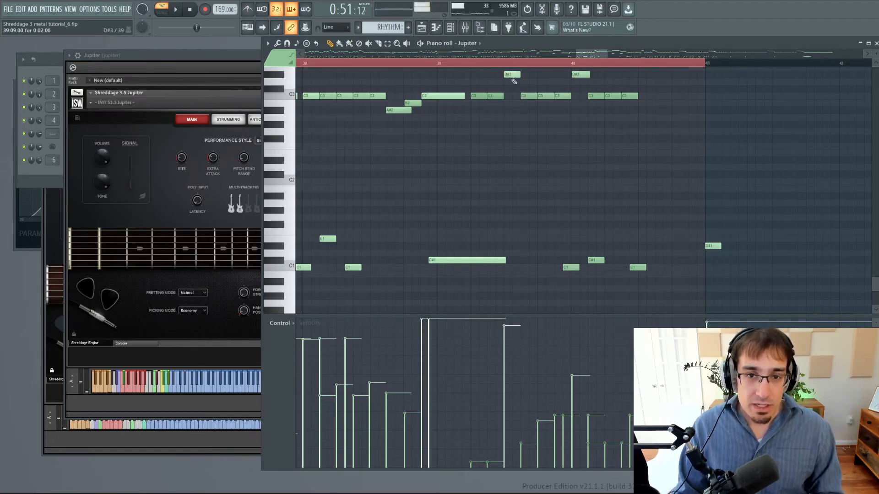
left_click(504, 460)
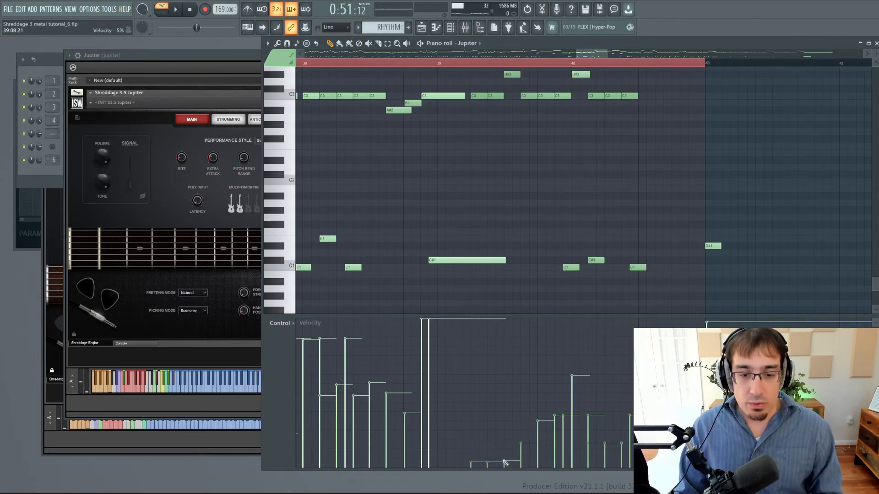
left_click(514, 74)
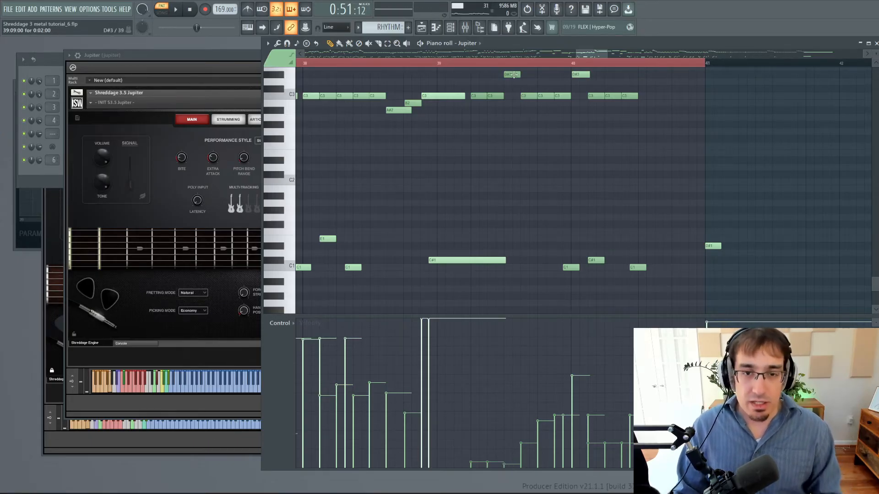
left_click(437, 66)
key("space")
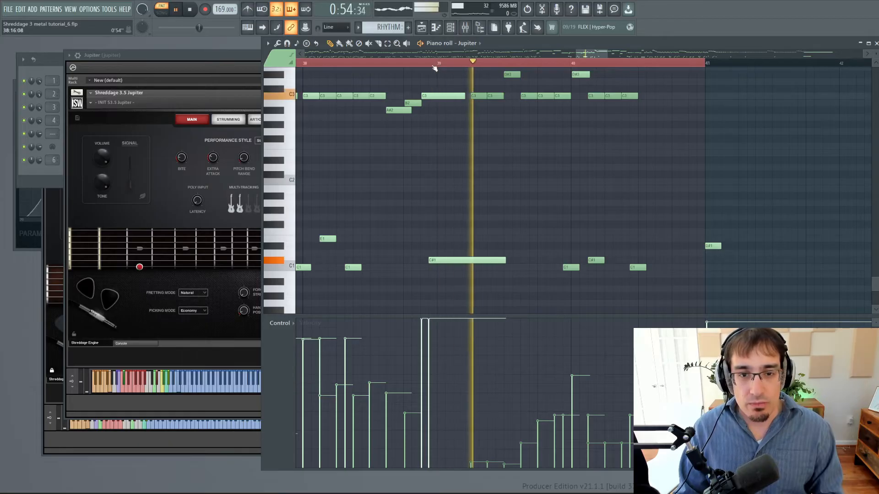
Undo the D#3 note's velocity change and audition the phrase from bar 39 again.
key("ctrl+z")
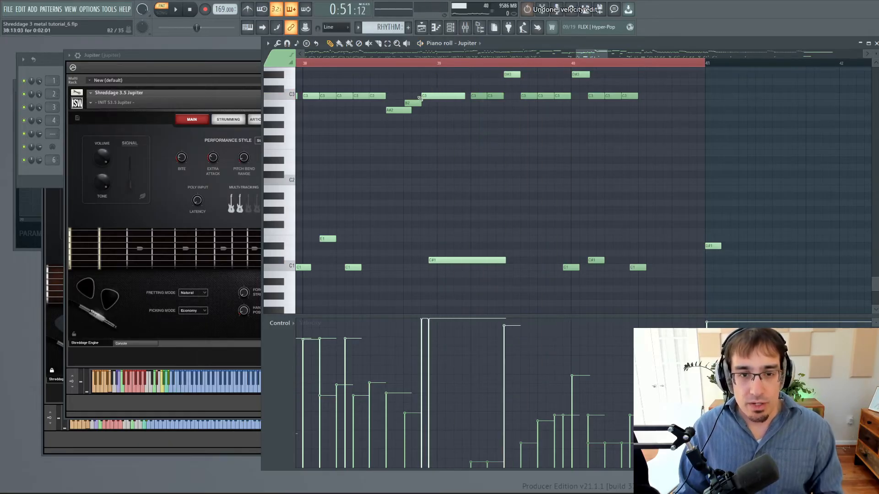
left_click(436, 64)
key("space")
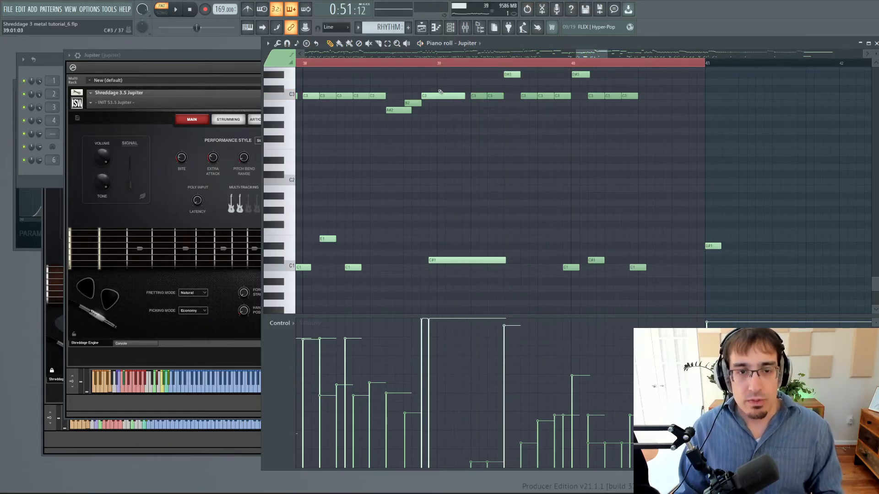
Display the channel pitch data around bar 4 and audition the phrase from bar 3.
scroll(443, 140, "down", 3, "ctrl")
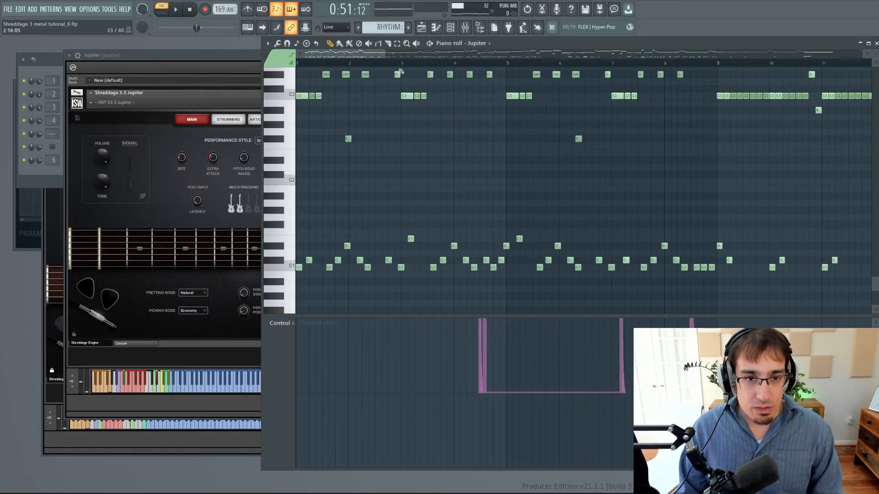
left_click(401, 64)
scroll(727, 172, "up", 4, "ctrl")
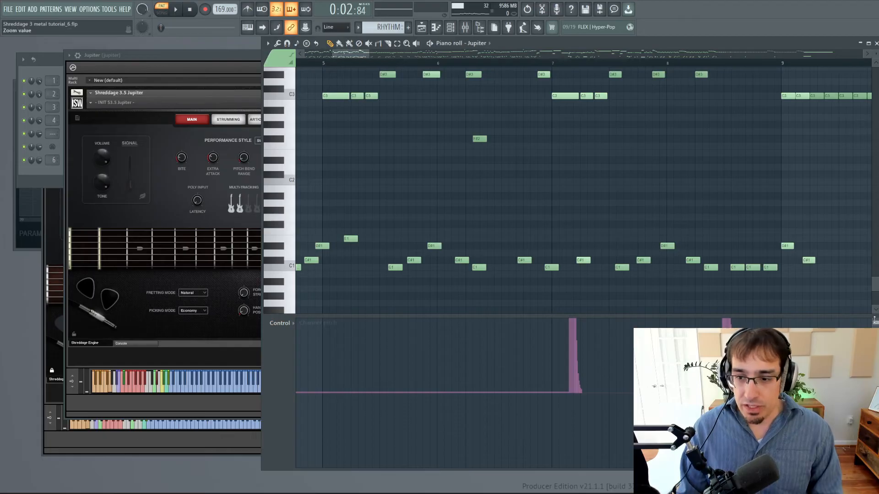
left_click_drag(874, 321, 874, 348)
left_click_drag(341, 54, 333, 56)
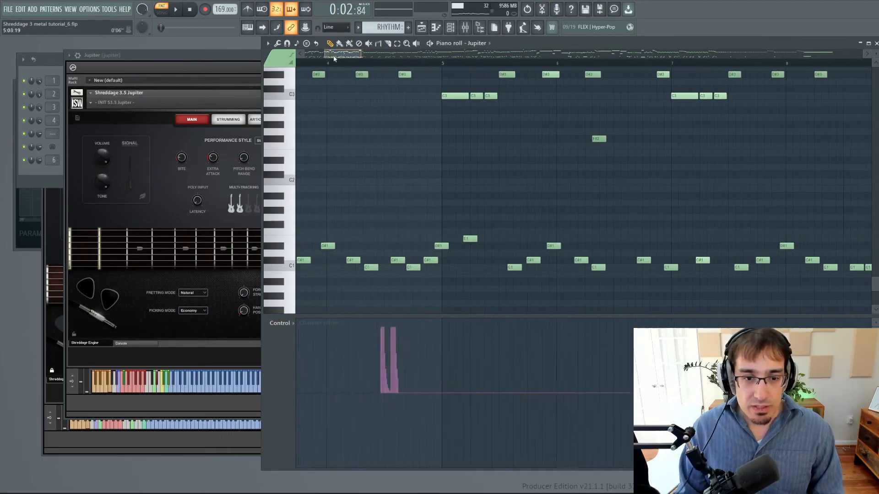
scroll(338, 75, "up", 2, "ctrl")
scroll(357, 84, "up", 5)
key("space")
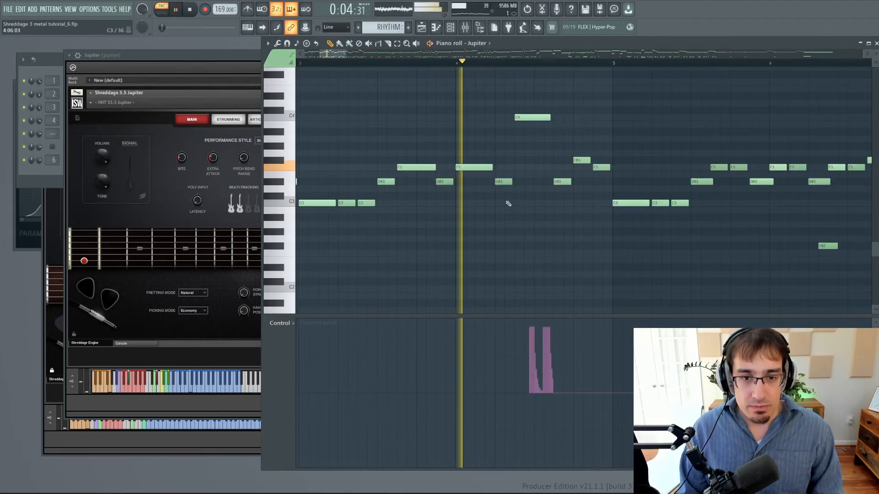
key("space")
Replay the pitch-bent phrase from just after the start of bar 3 and stop playback.
left_click(328, 63)
left_click_drag(326, 65, 319, 63)
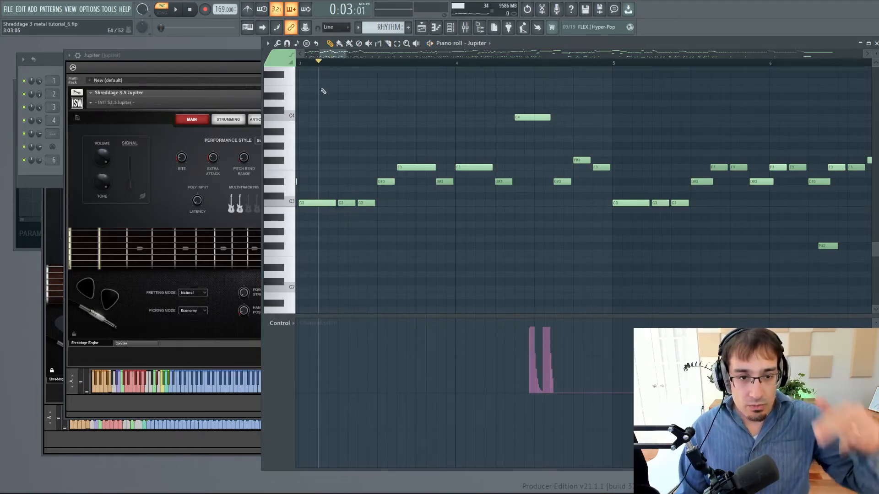
key("space")
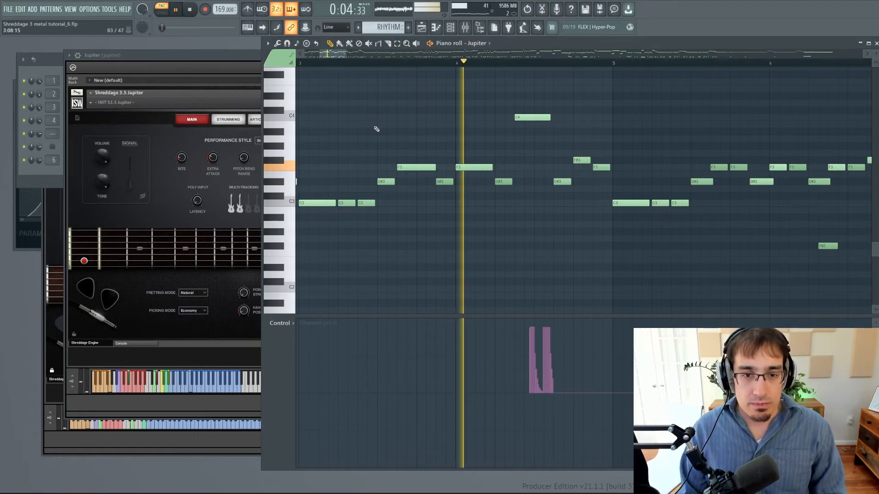
key("space")
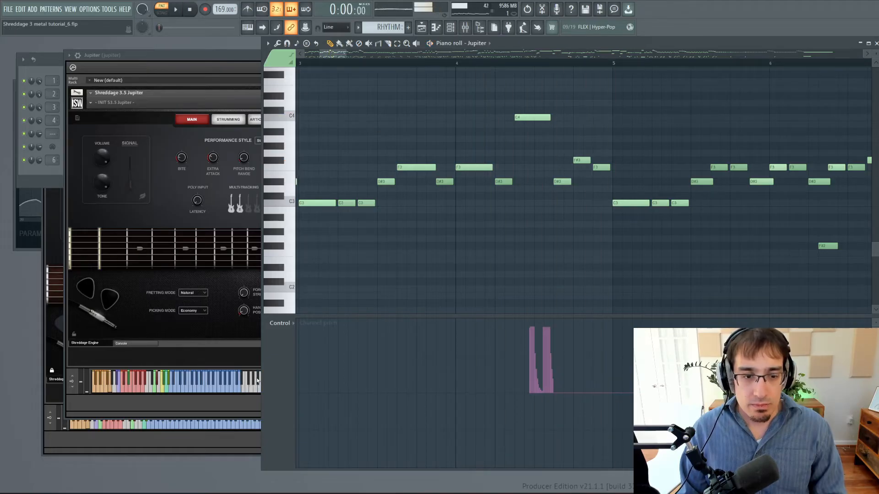
Switch the control lane to MIDI CC #1 (Modulation wheel) and return to bar 1.
left_click(280, 323)
left_click(396, 377)
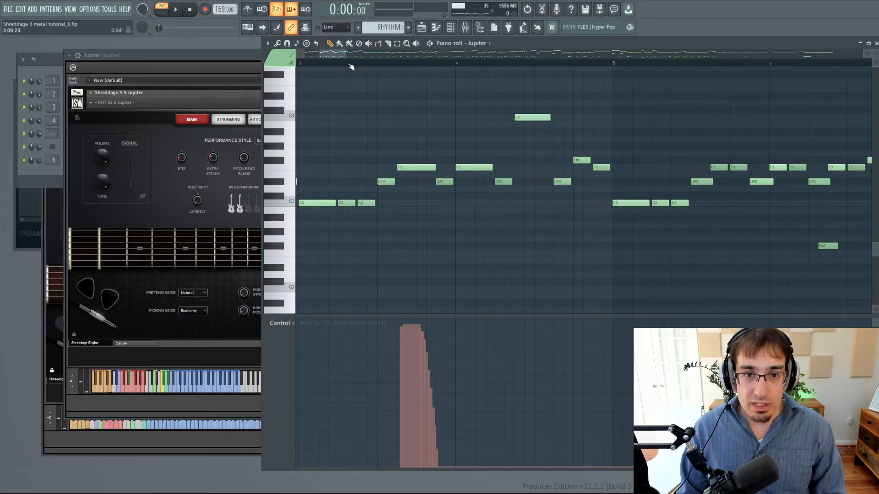
left_click_drag(328, 55, 317, 56)
scroll(336, 467, "left", 2)
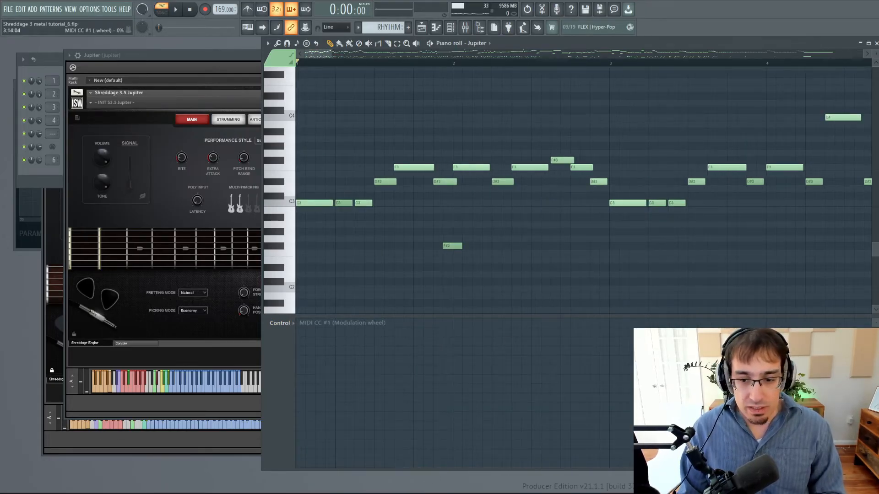
Compare the opening phrase by ear without its modulation wheel data and with that data restored.
key("space")
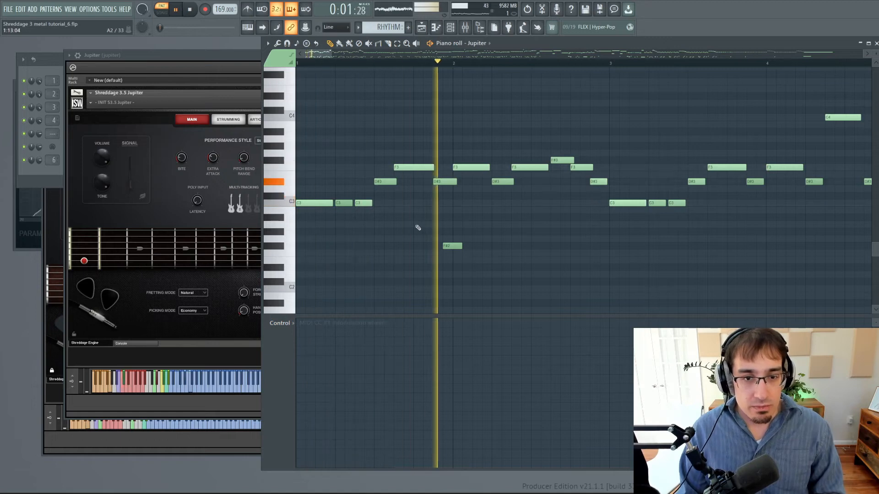
key("space")
key("space")
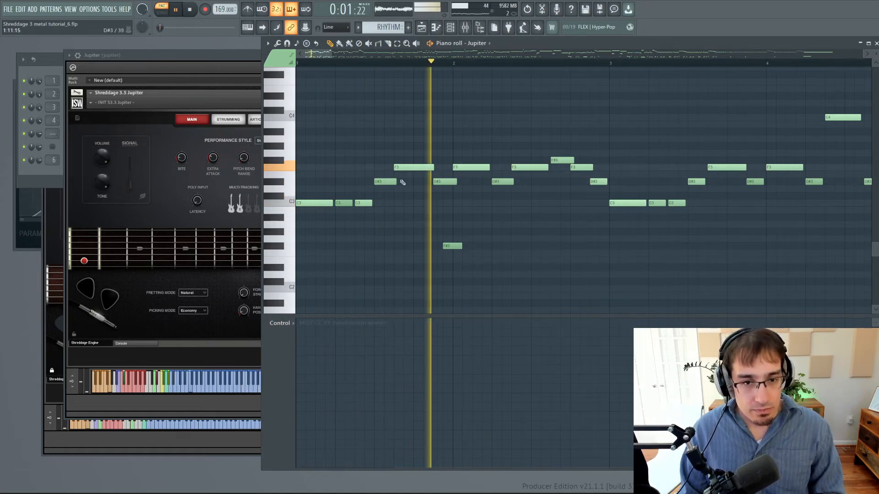
key("space")
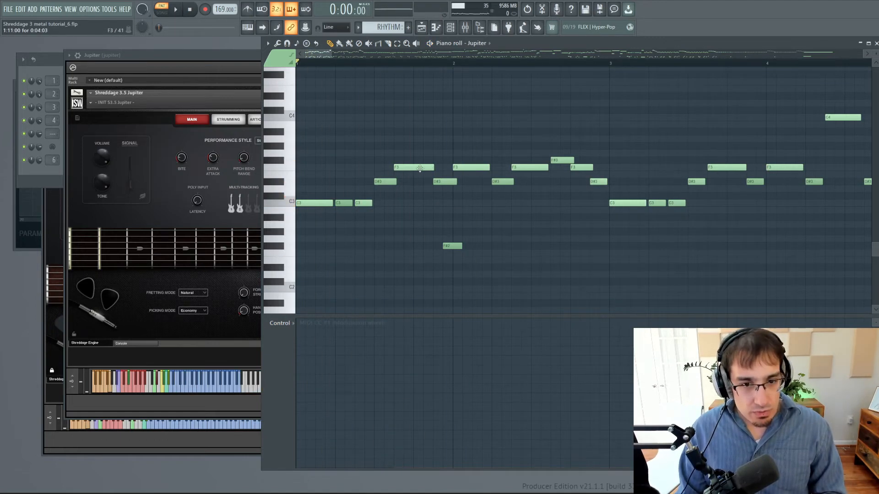
key("space")
key("space")
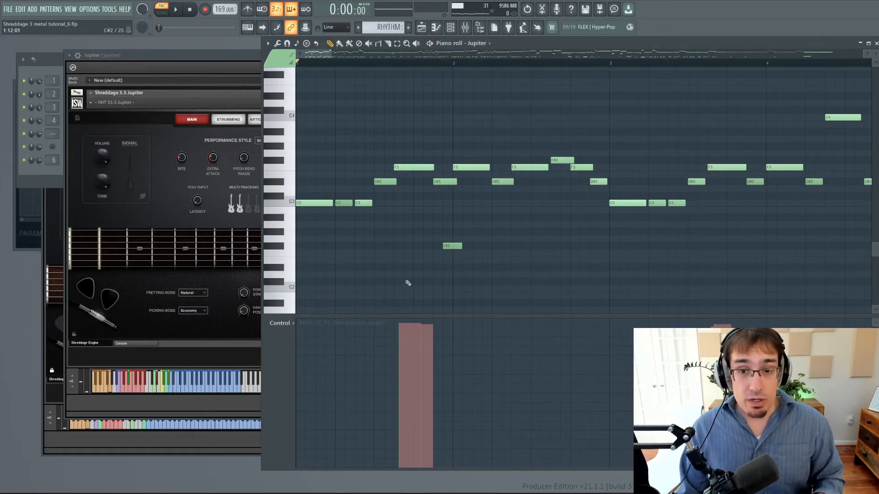
Draw maximum modulation wheel blocks under the two long F3 notes in bar 2, extend the second into the F#3 note, and start playback from bar 1.
left_click_drag(319, 60, 448, 75)
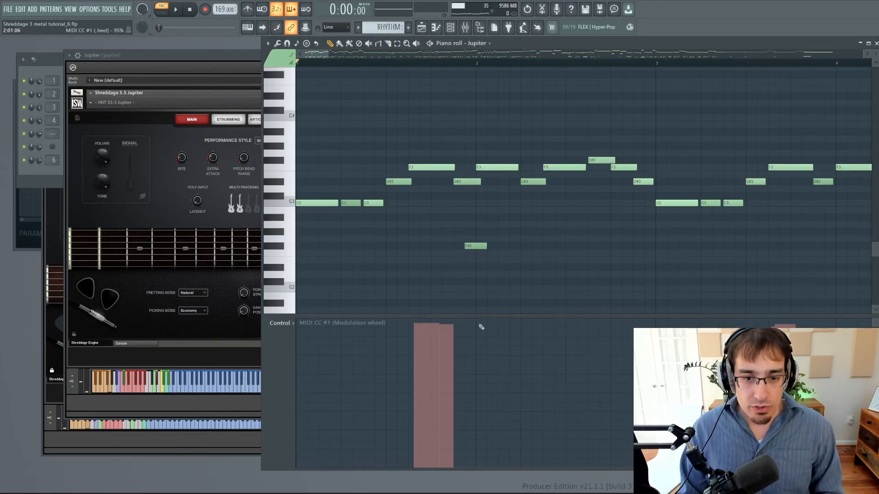
left_click_drag(481, 327, 482, 322)
left_click_drag(512, 460, 513, 473)
left_click_drag(547, 327, 545, 316)
mouse_move(591, 458)
left_mouse_down()
mouse_move(580, 482)
mouse_move(632, 481)
left_mouse_up()
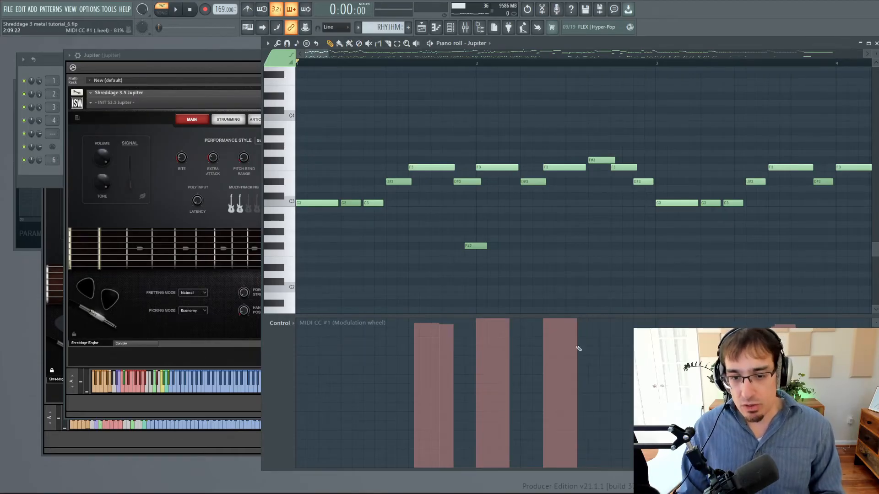
left_click_drag(582, 325, 582, 318)
left_click_drag(604, 460, 603, 472)
key("space")
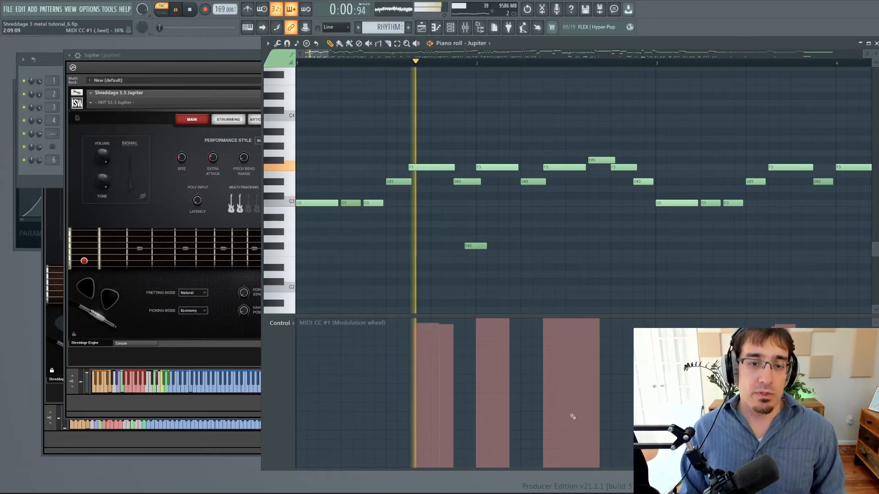
Clear the modulation wheel block under the long F3 note at the start of bar 2 and audition the phrase from bar 1.
key("space")
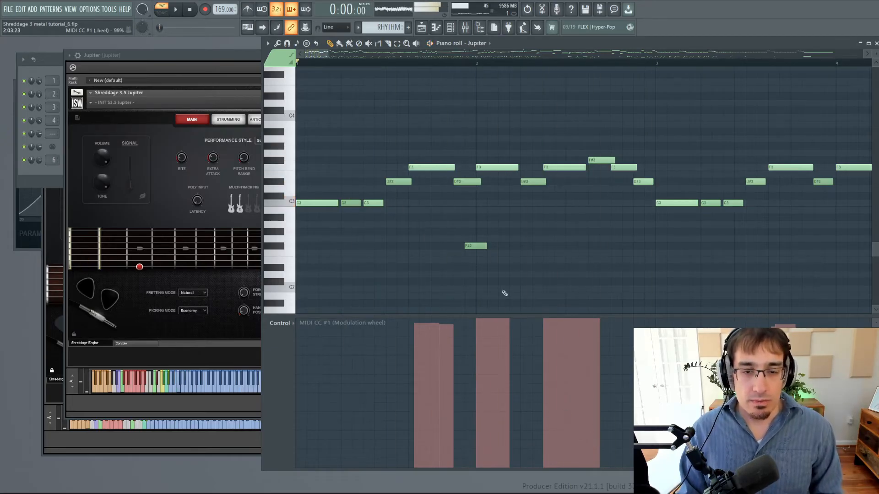
left_click(479, 472)
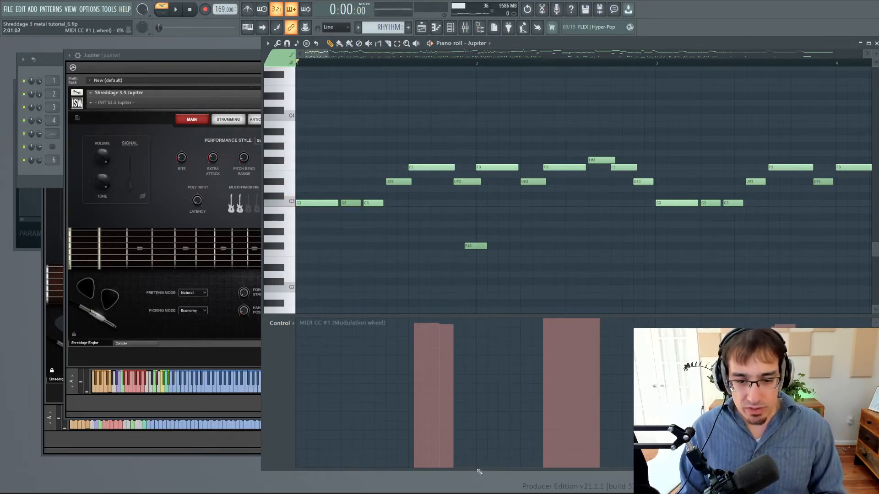
key("space")
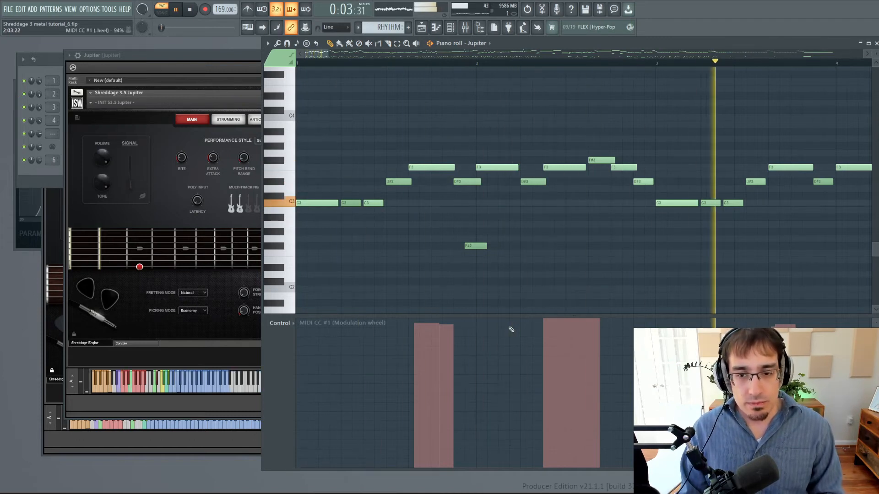
key("space")
Draw near-maximum modulation wheel blocks under the long C3 notes opening bars 1 and 3, and audition the phrase from bar 1.
left_click(668, 320)
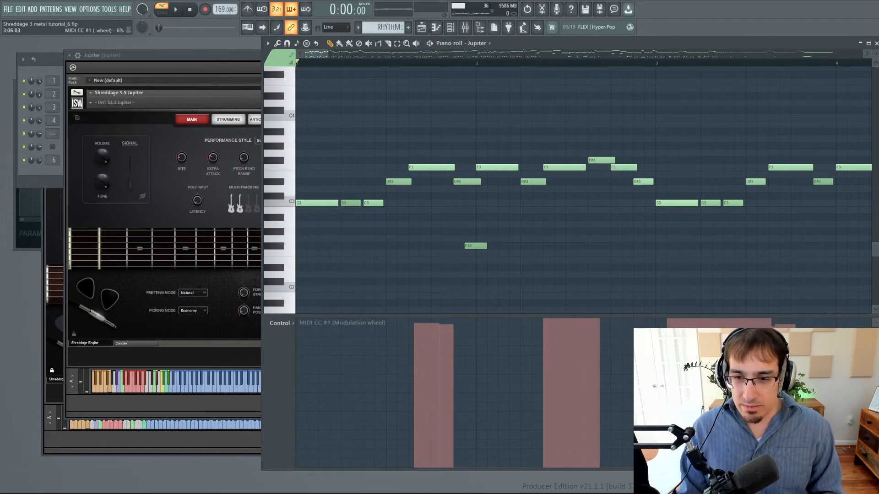
left_click(311, 322)
key("space")
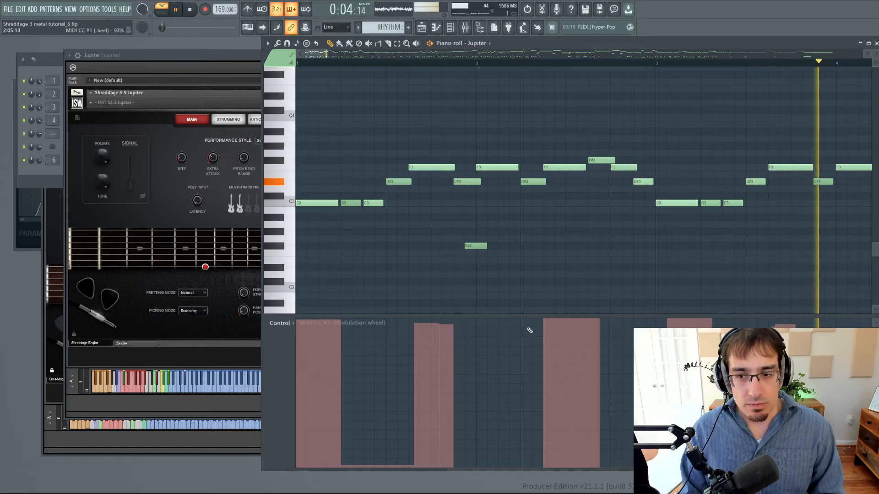
key("space")
Bring the Shreddage 3.5 Jupiter instrument window in front of the piano roll.
left_click(187, 57)
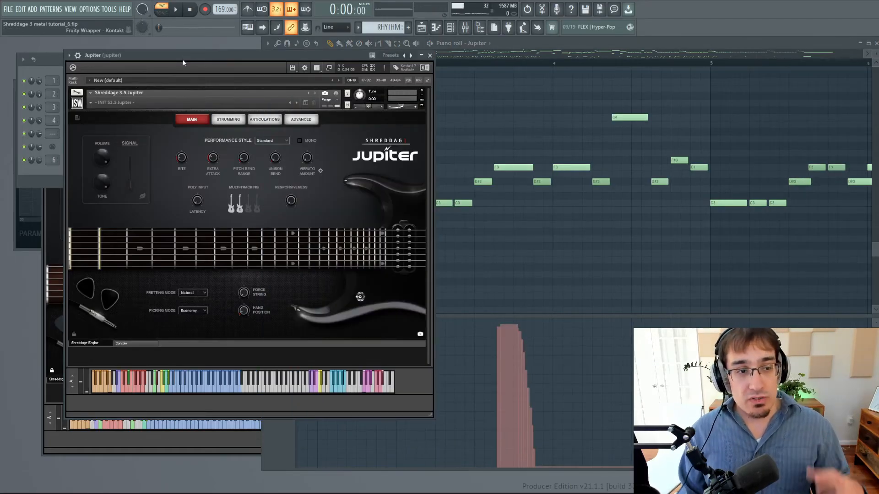
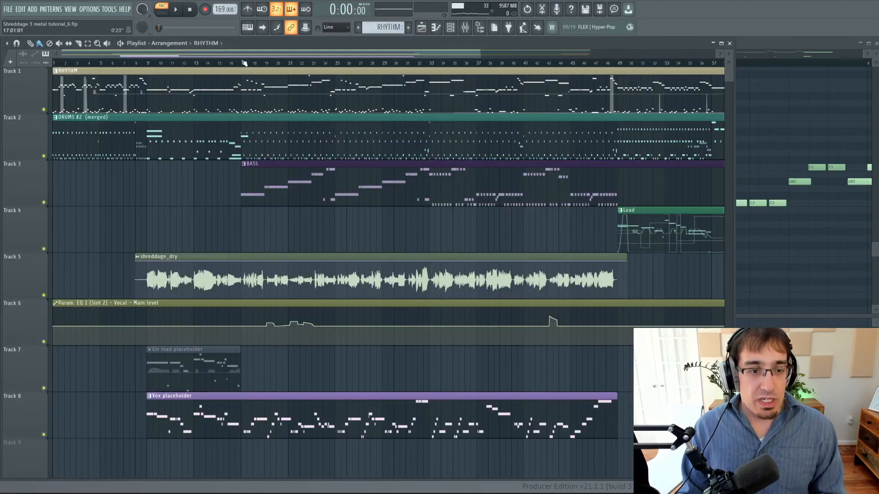
Select bars 17 to 48 as the playback region and play it with the Jupiter instrument window open.
left_click_drag(241, 63, 619, 78)
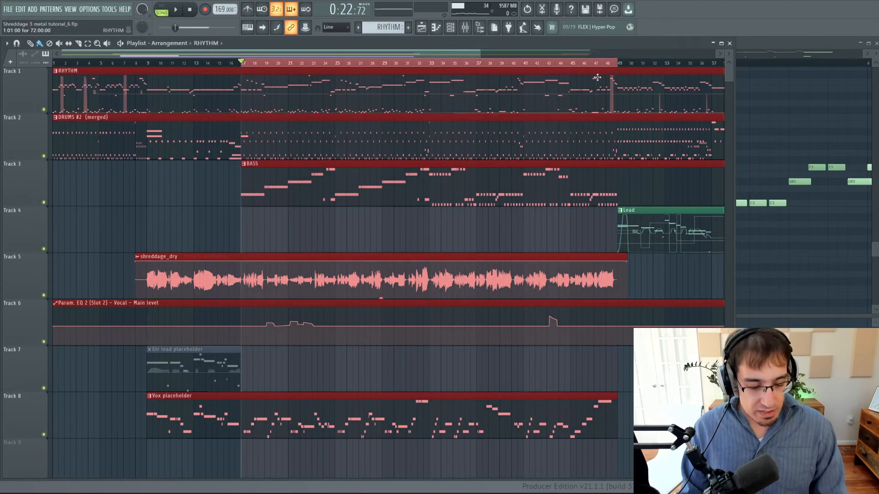
key("F6")
left_click(97, 85)
key("space")
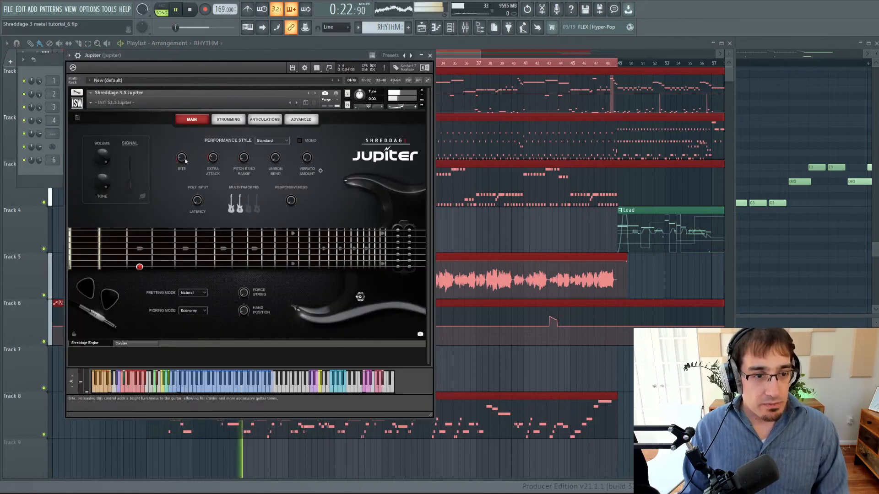
During playback, compare Jupiter's Bite at 100% with Bite at about 25%, then stop playback.
left_click_drag(183, 161, 198, 86)
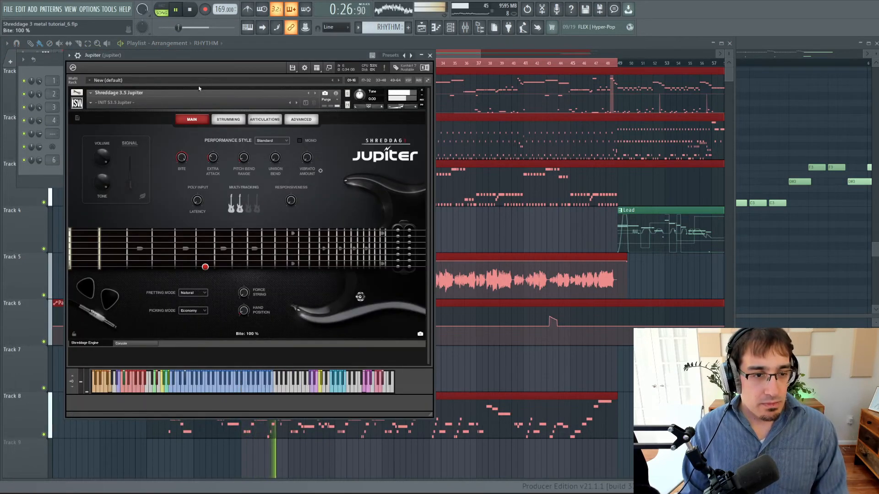
key("F9")
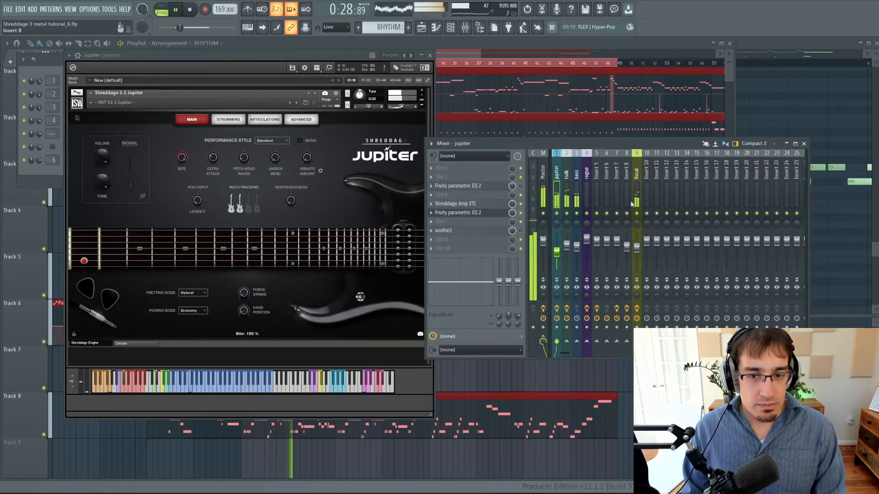
left_click_drag(182, 157, 189, 209)
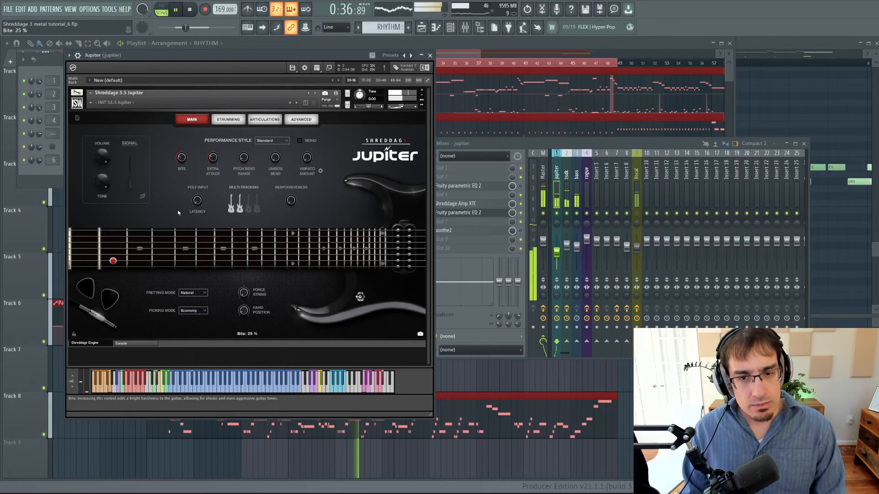
key("space")
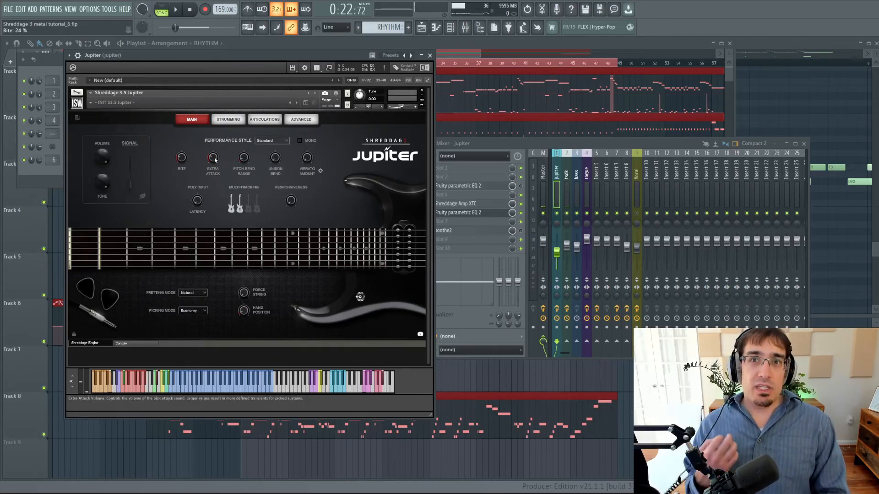
Play the region again and compare Jupiter's Extra Attack at -inf, about 11 dB and -27.4 dB, then stop playback.
key("space")
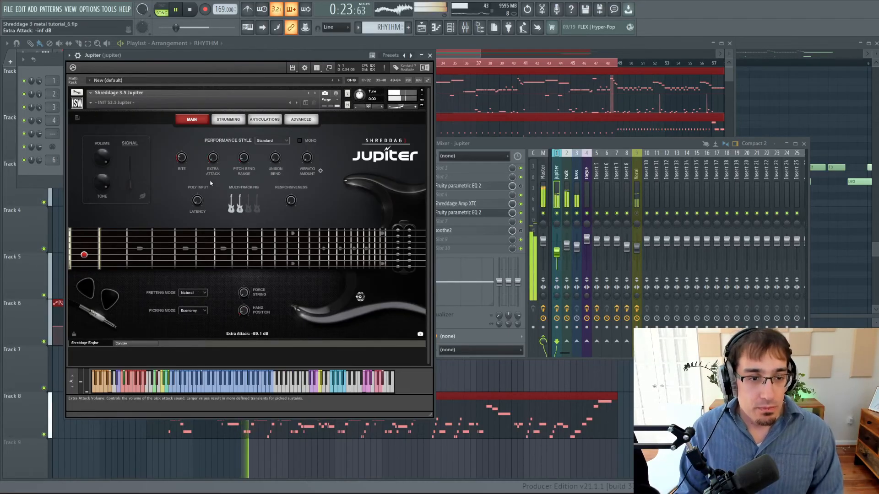
left_click_drag(215, 160, 218, 126)
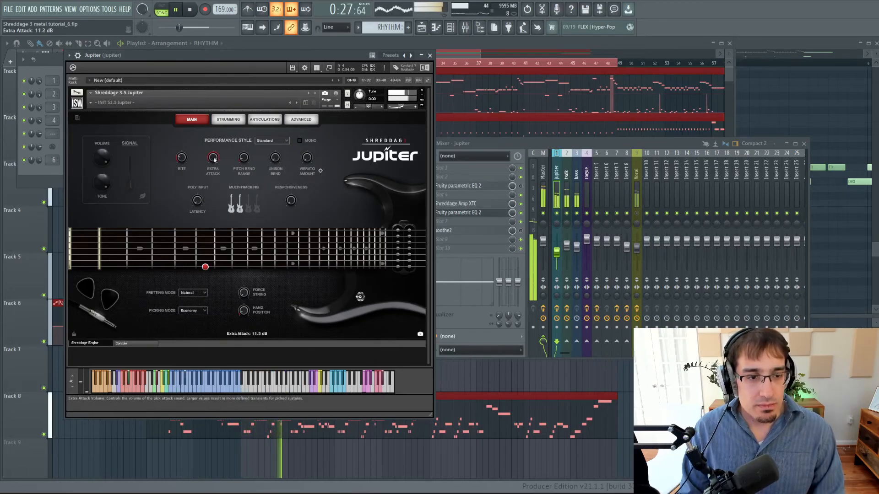
left_click_drag(213, 156, 205, 212)
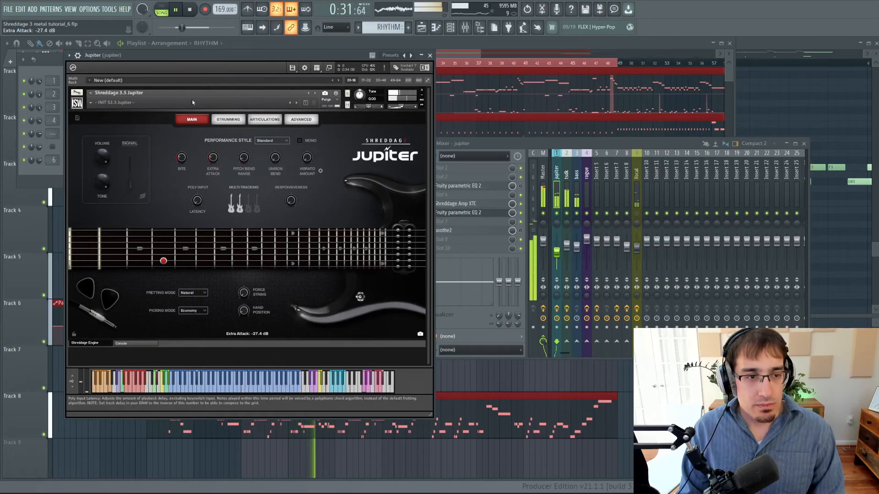
key("space")
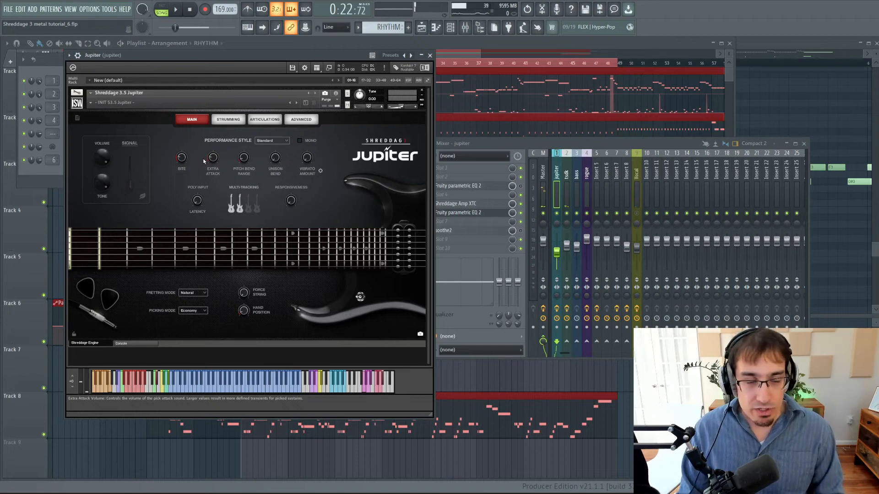
Review Jupiter's advanced settings and the Shreddage Amp XTC amp, pedal and cabinet pages, and return to the mixer.
left_click(301, 120)
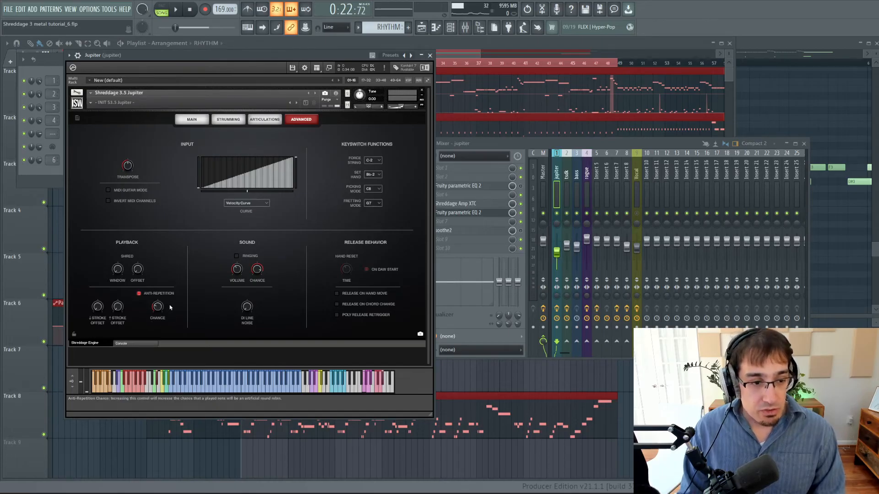
left_click(468, 207)
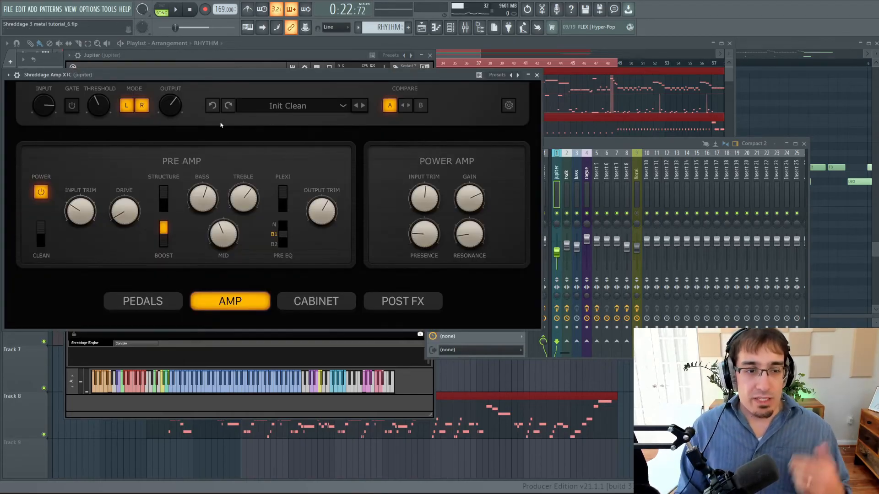
left_click(143, 301)
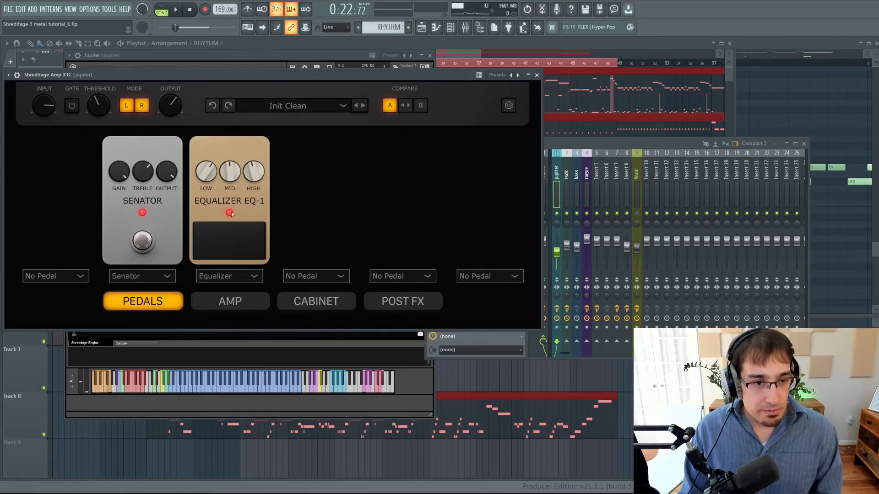
left_click(315, 301)
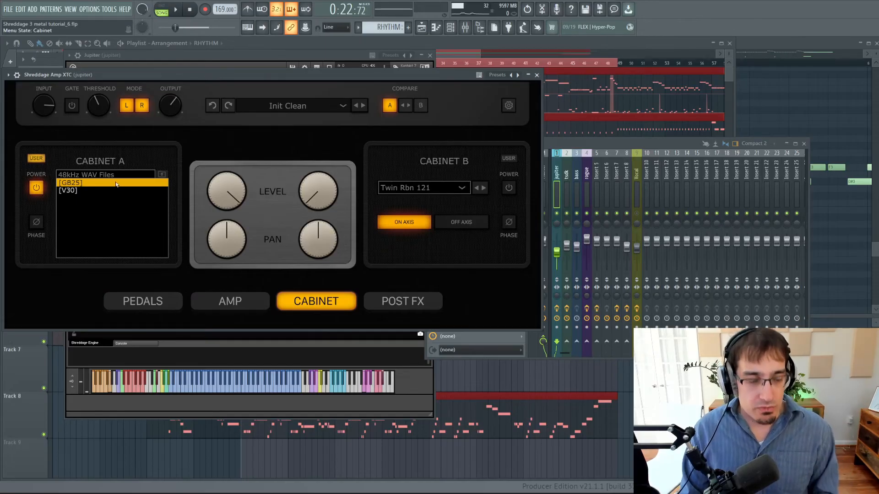
key("F9")
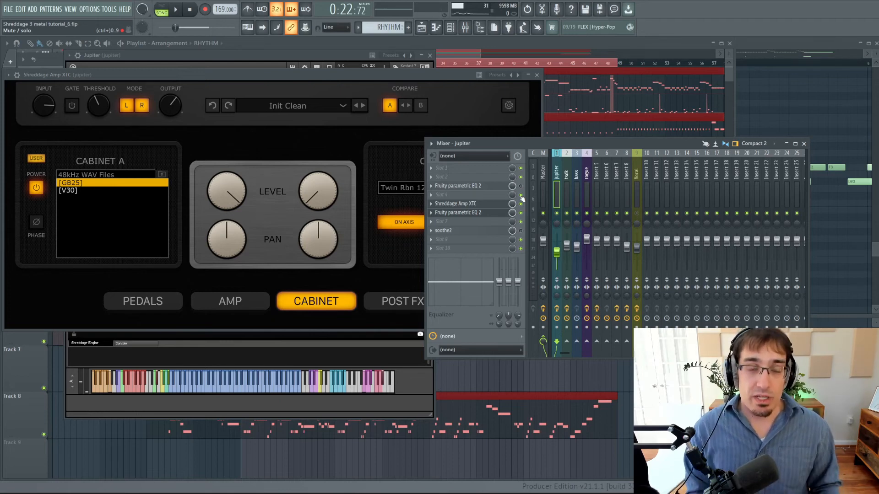
Load the Twin Metal preset in Shreddage Amp XTC and play the selected region from bar 17.
left_click(285, 135)
left_click(287, 106)
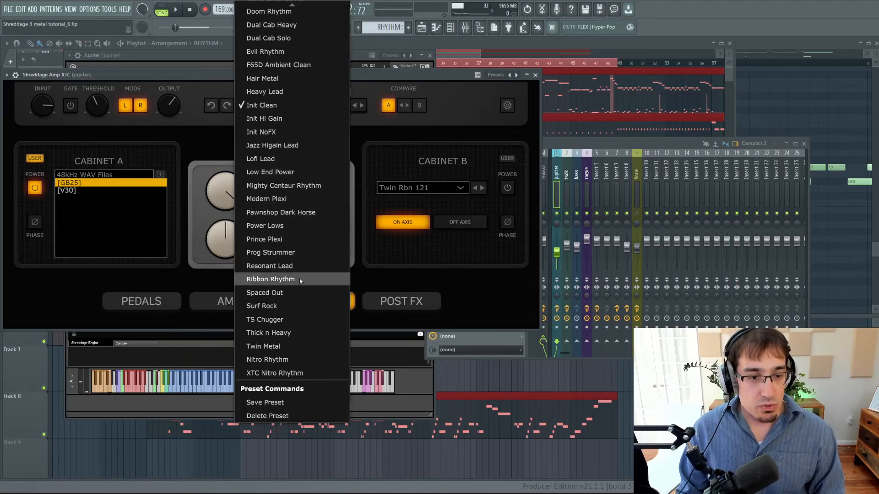
left_click(268, 346)
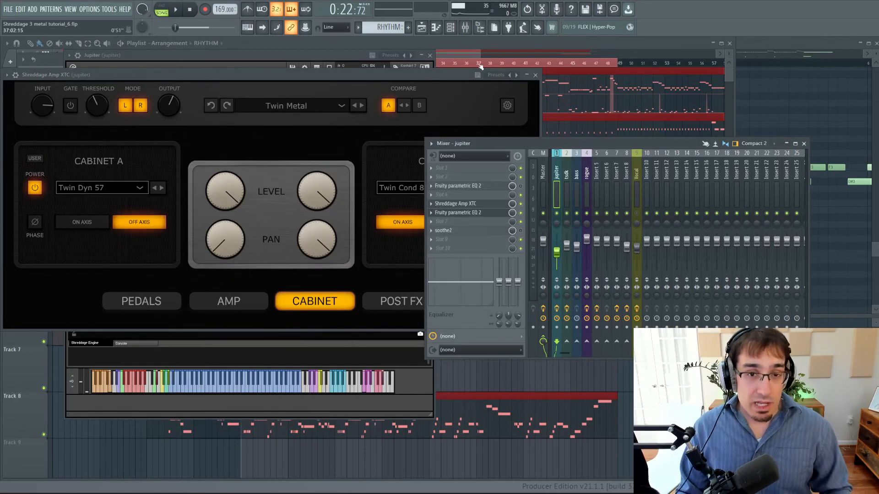
key("space")
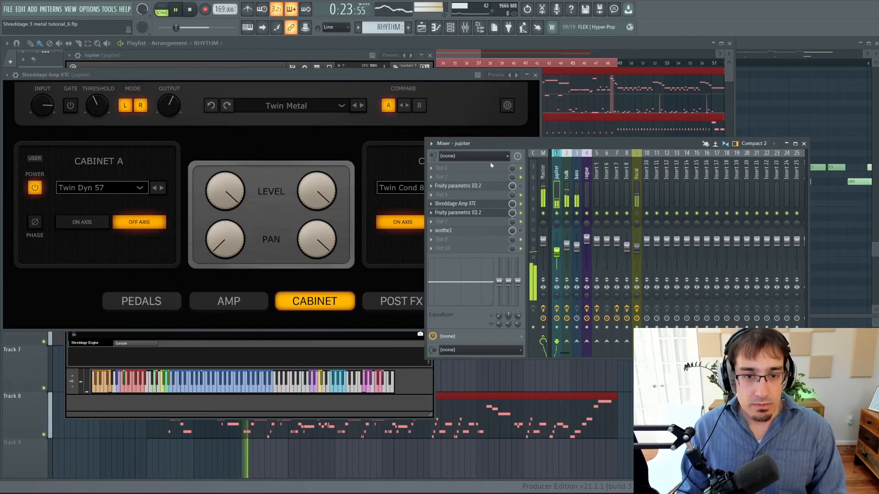
left_click(393, 79)
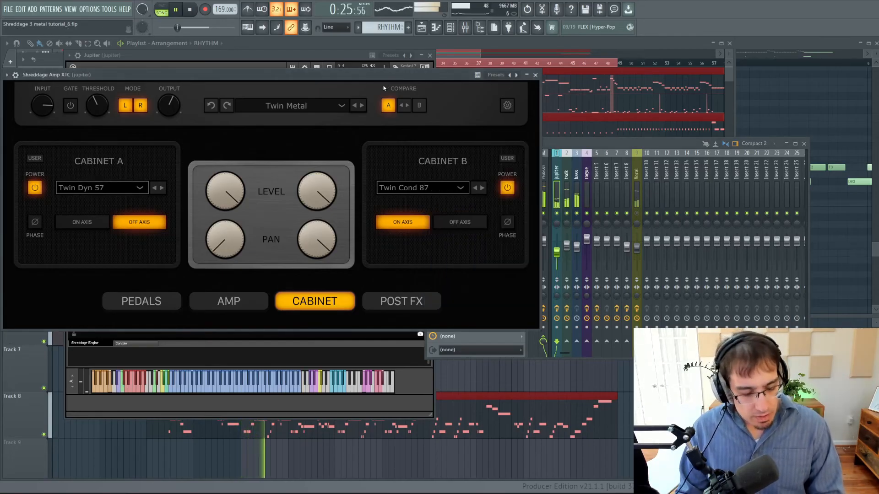
Bring the Jupiter piano roll and the channel rack into view, and stop playback.
key("F7")
key("F6")
key("F5")
key("F5")
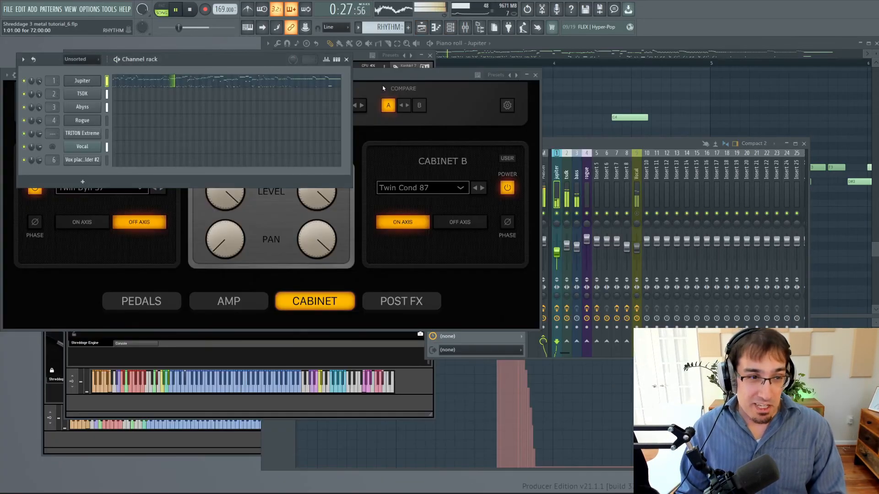
key("space")
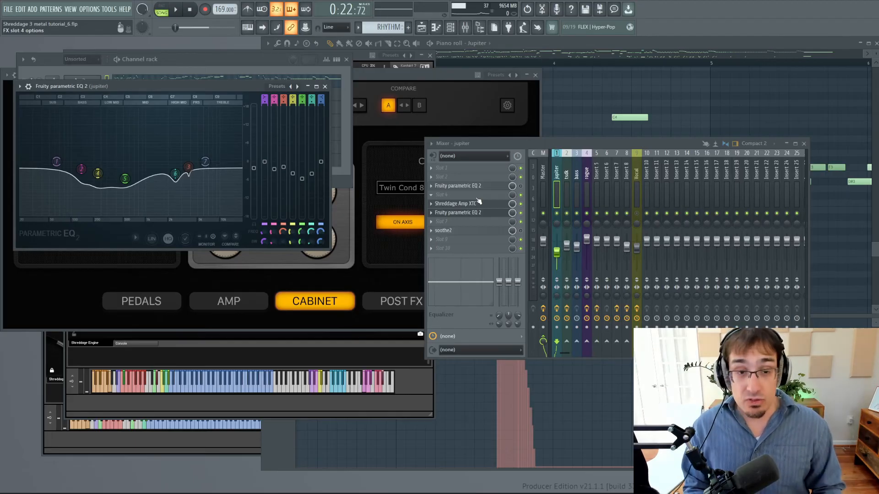
Add a Fruity Parametric EQ 2 in effect slot 9 of the jupiter mixer track.
key("F5")
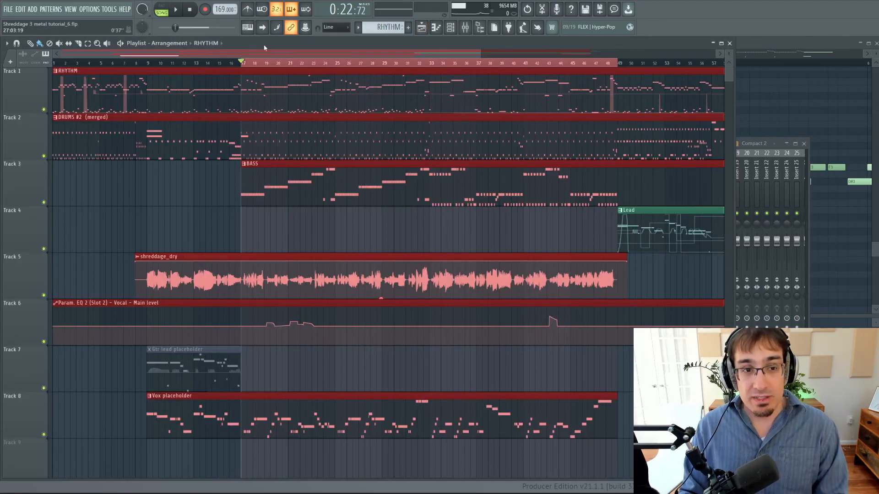
key("F9")
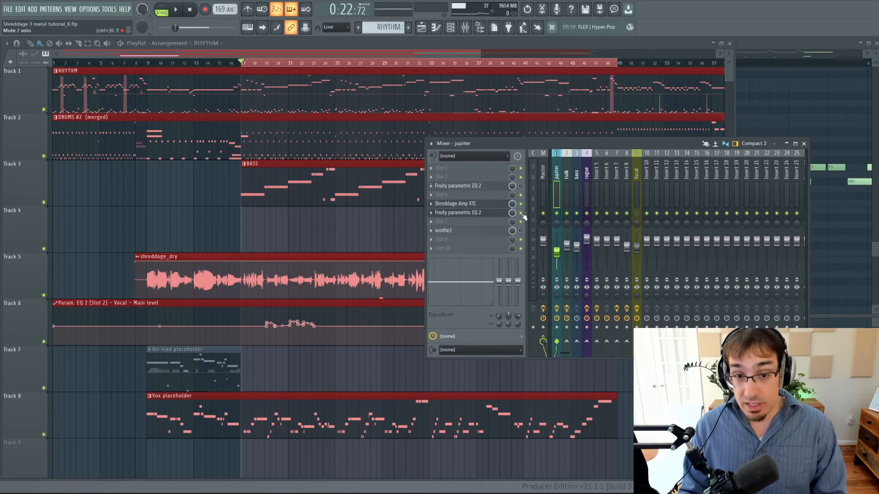
left_click(436, 244)
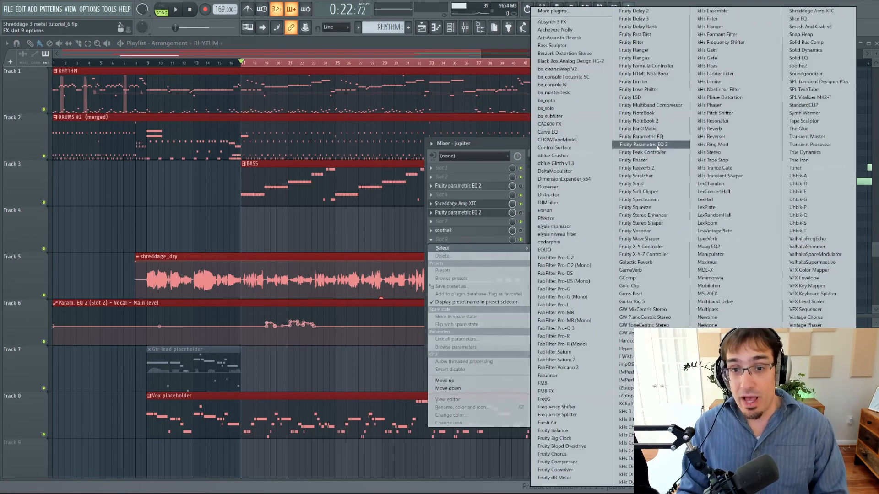
left_click(640, 146)
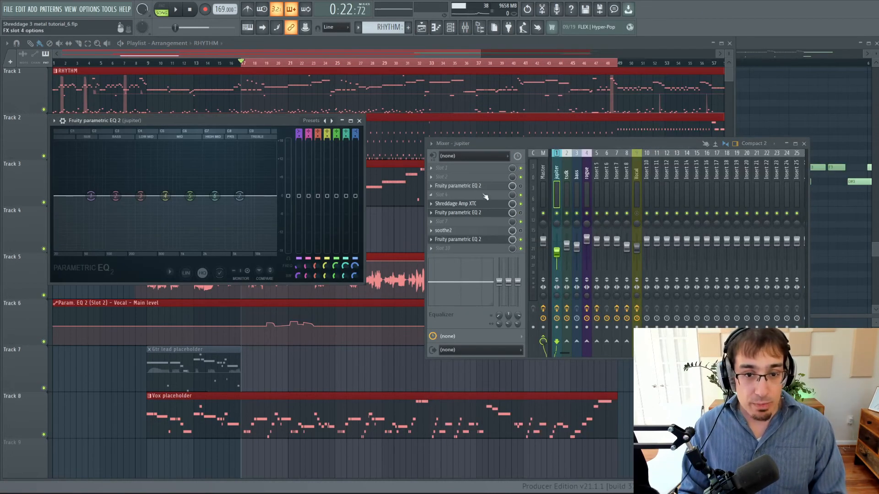
While the region plays, shape the new EQ by boosting the high bands and cutting the low-mid and mid bands, then stop playback.
key("F5")
key("F9")
key("space")
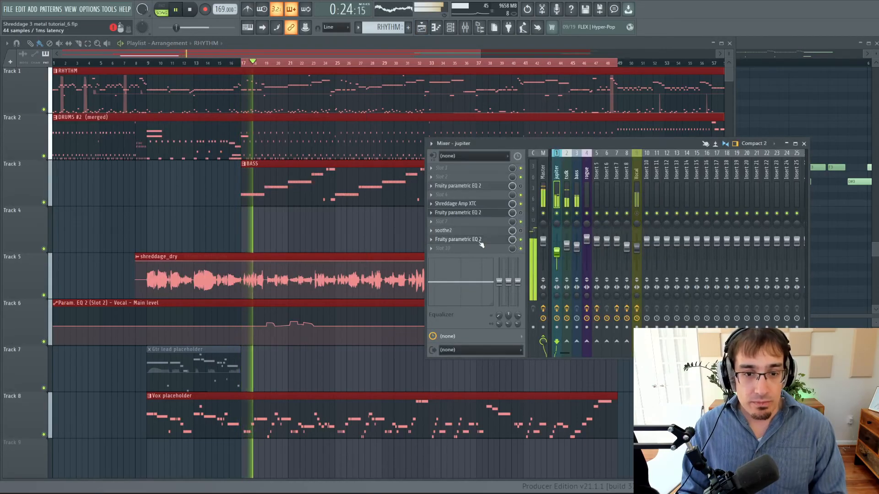
left_click(480, 242)
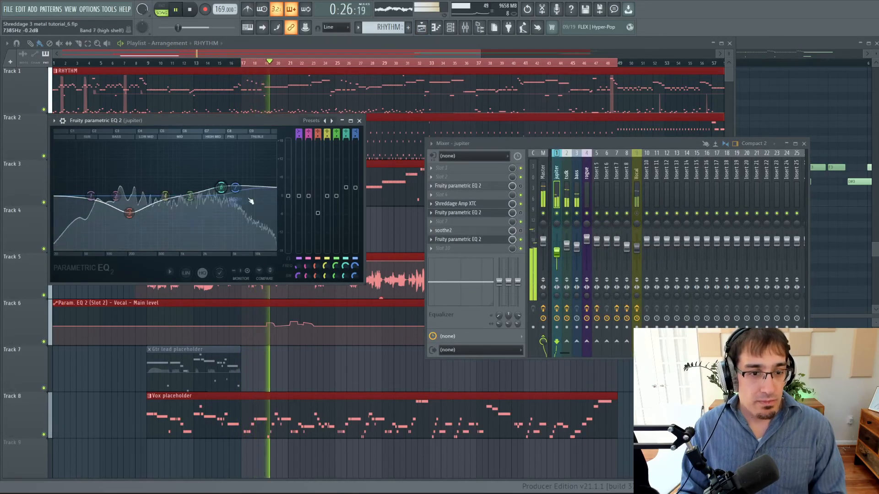
mouse_move(235, 188)
left_mouse_down()
mouse_move(240, 182)
mouse_move(227, 184)
left_mouse_up()
left_click_drag(166, 196, 130, 201)
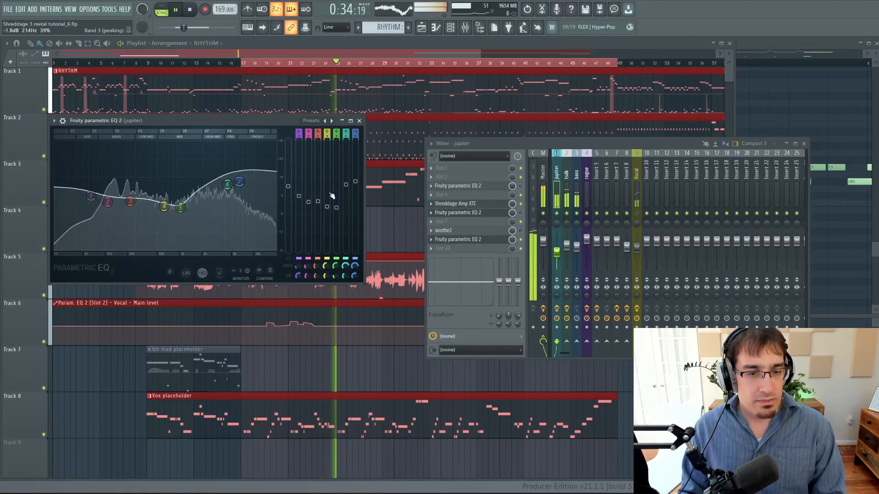
left_click_drag(228, 184, 233, 181)
key("space")
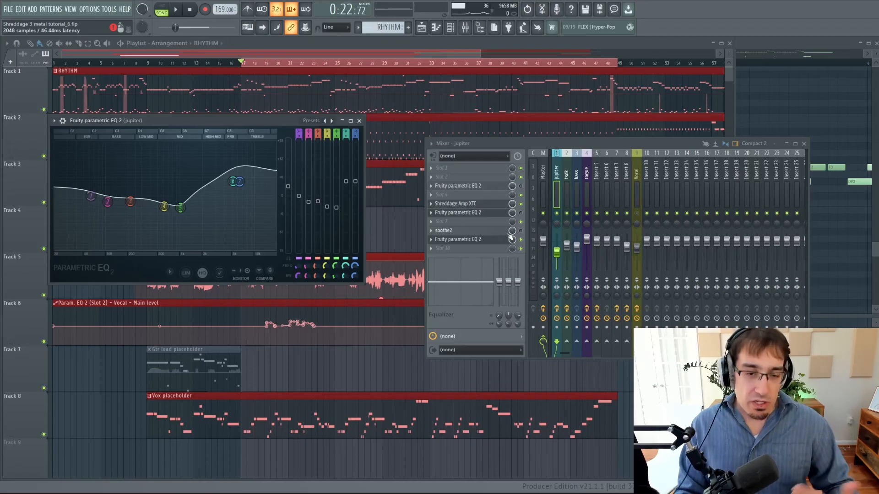
Open the Shreddage Amp XTC preset list to try a different amp preset, and audition the region from the mixer.
left_click(497, 206)
left_click(286, 106)
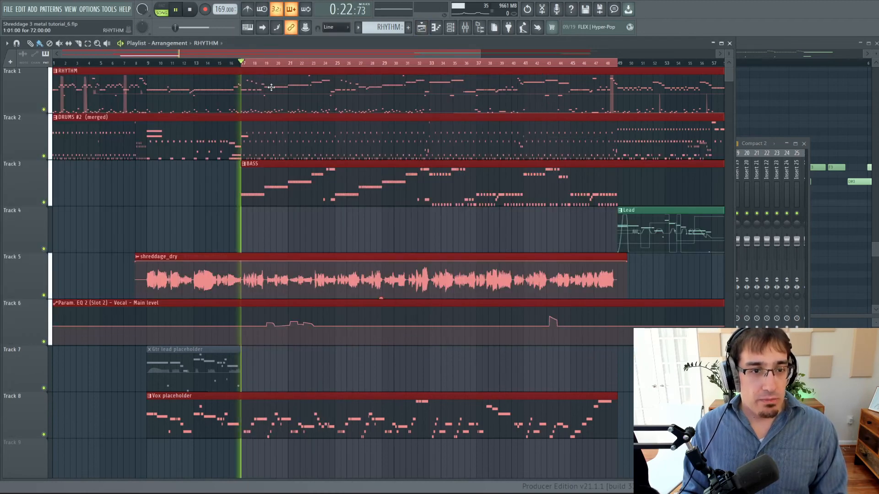
key("F9")
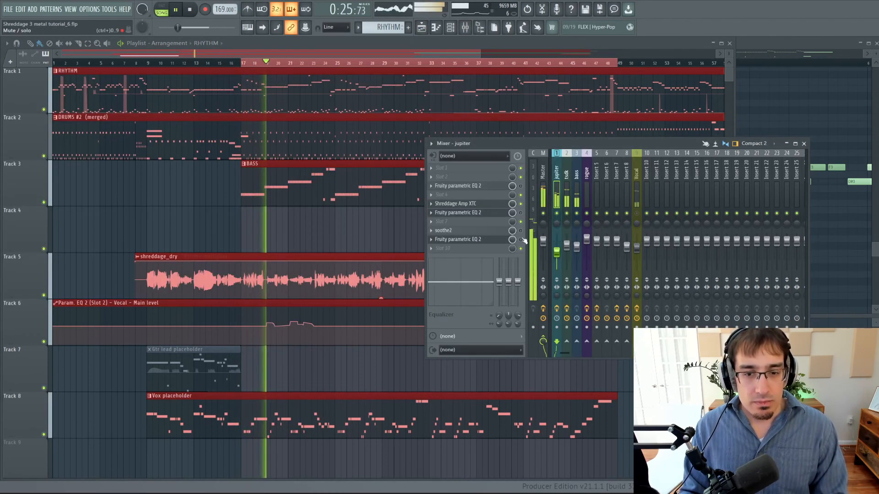
key("space")
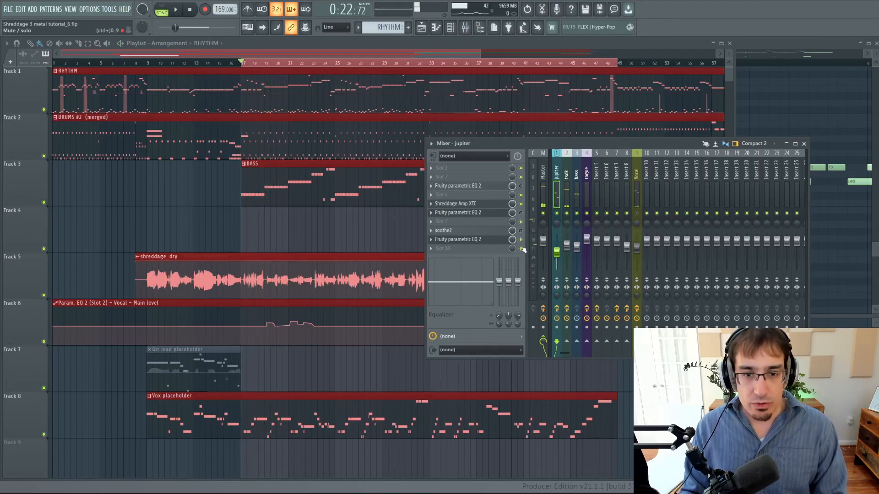
During playback, move the last EQ's band 5 cut higher and narrow it, shift band 3 lower in frequency, fine-tune band 4, and replay the region.
key("space")
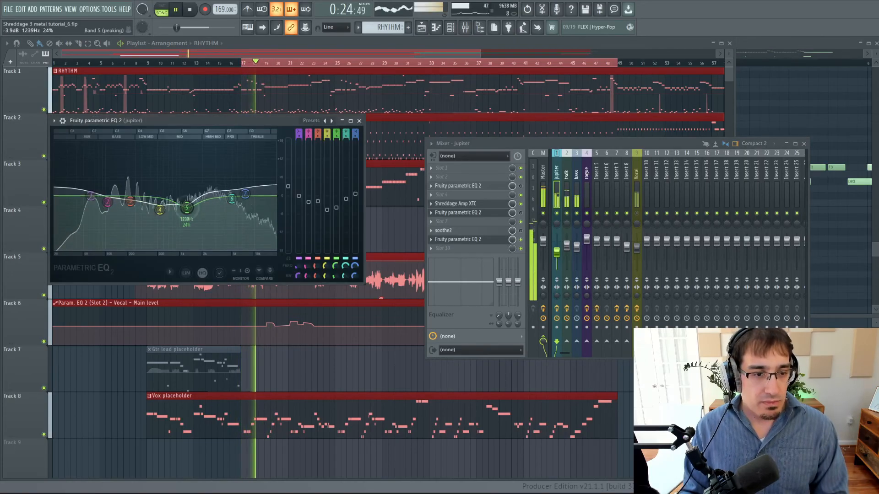
left_click_drag(187, 208, 243, 196)
scroll(206, 211, "down", 3)
left_click_drag(130, 201, 108, 194)
left_click_drag(160, 210, 158, 211)
key("space")
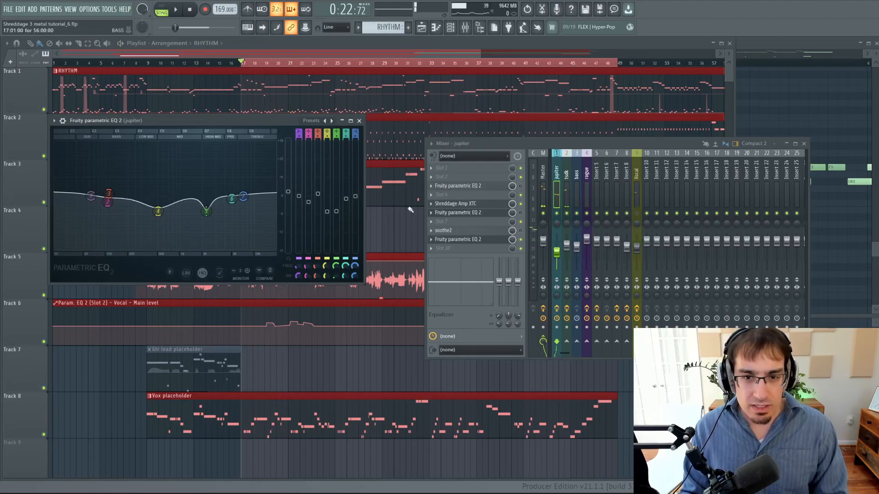
key("space")
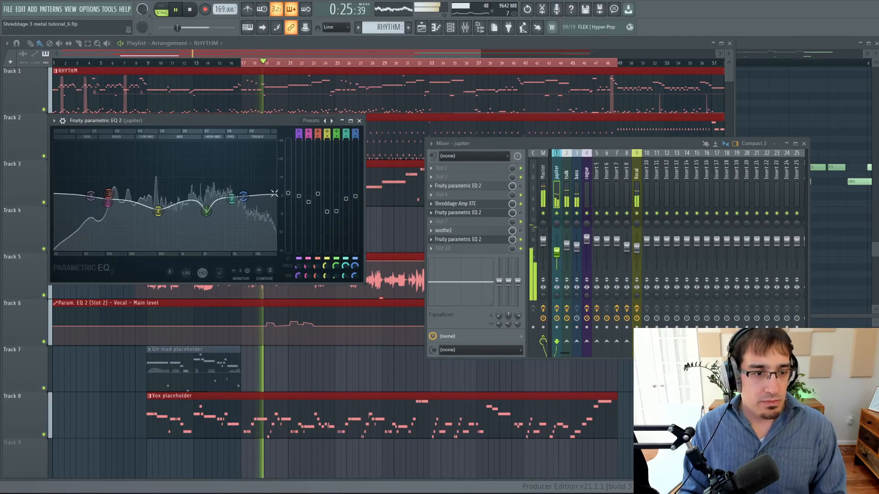
During playback, cut the last EQ's band 3 by 4.3 dB at 434 Hz, raise band 4, set band 2 to 90 Hz at -1.5 dB, and stop.
left_click_drag(109, 194, 250, 196)
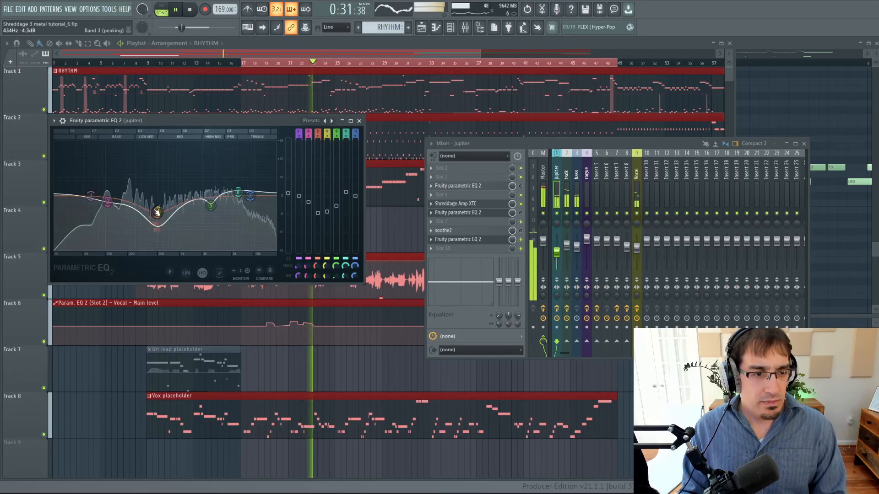
left_click_drag(158, 211, 113, 197)
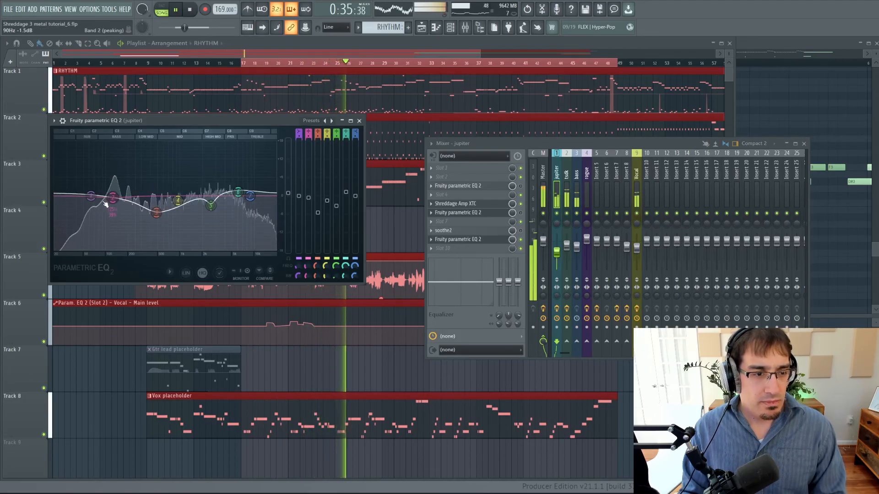
key("space")
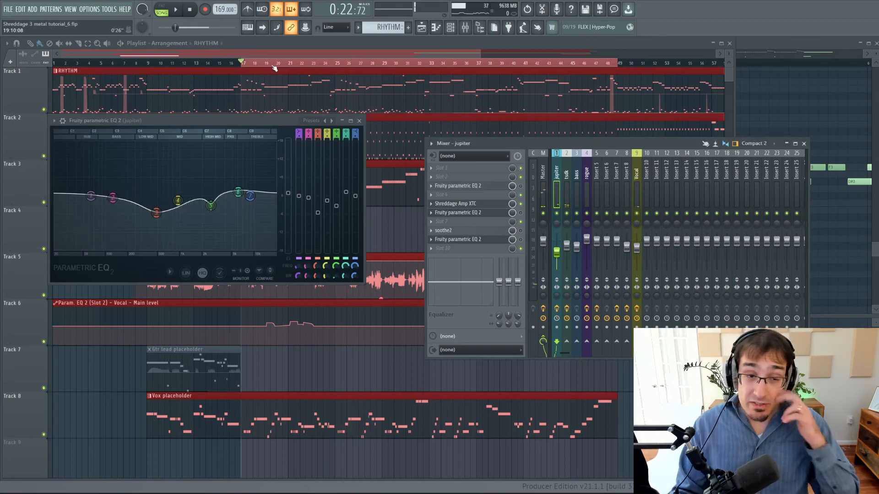
Open the Jupiter channel's Kontakt instance, add Shreddage 3.5 Hydra to its rack, and mute Shreddage 3.5 Jupiter.
key("F6")
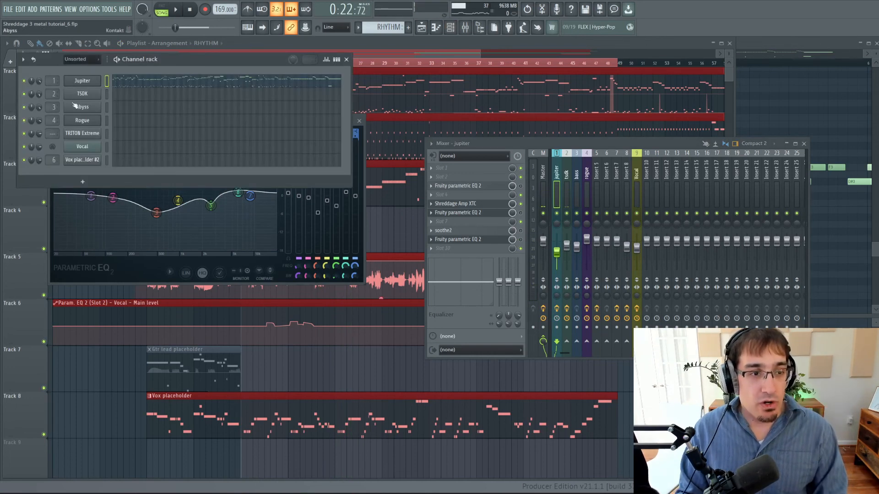
left_click(86, 90)
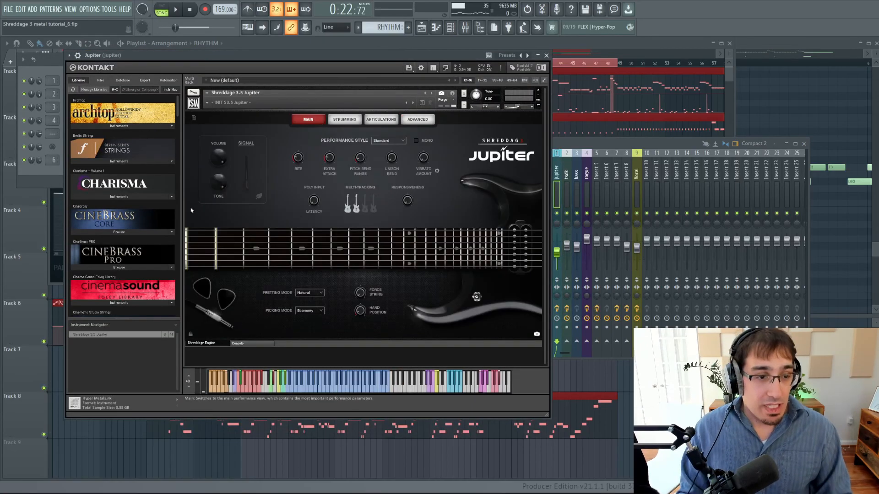
scroll(176, 113, "down", 15)
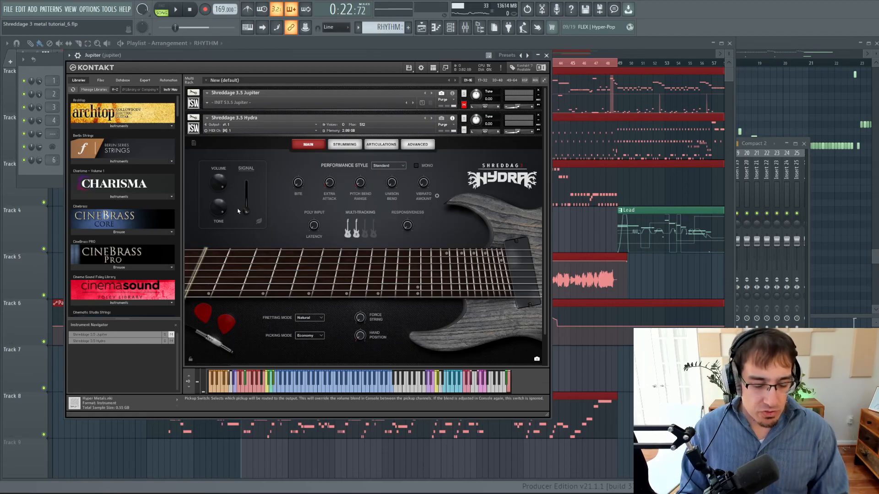
Audition the Hydra guitar from the song start, checking the mixer during playback, and stop.
key("F9")
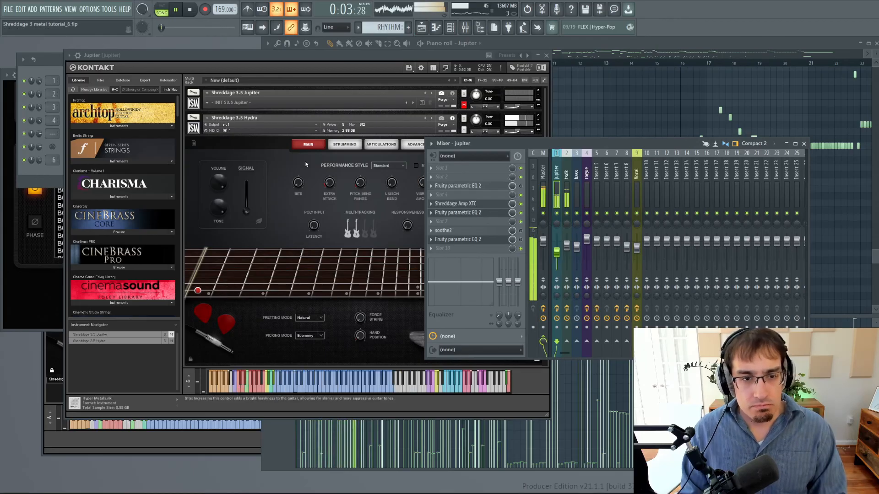
key("F9")
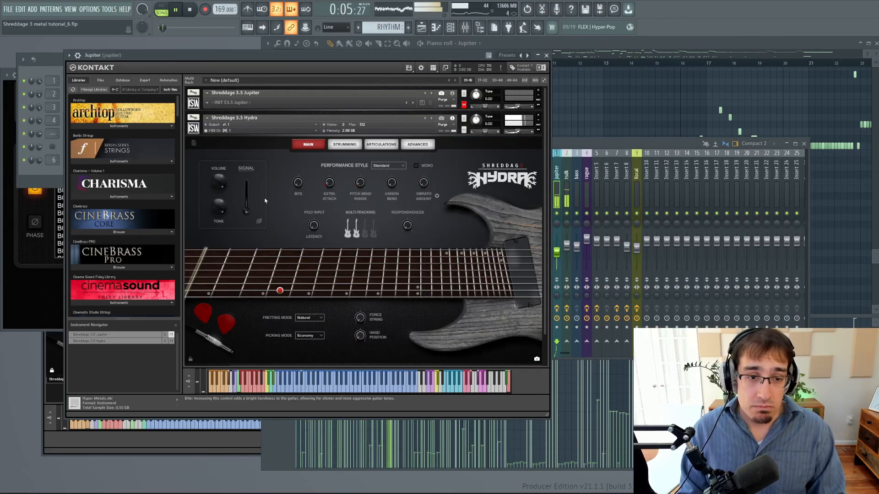
key("F9")
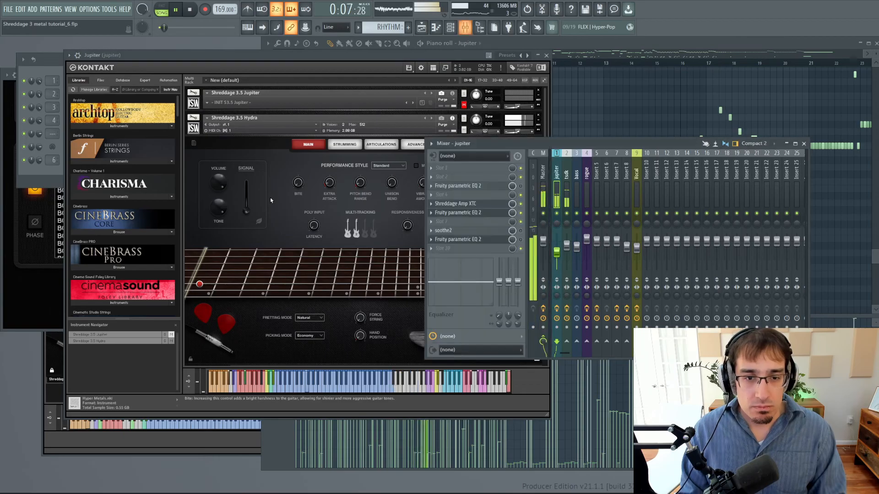
key("space")
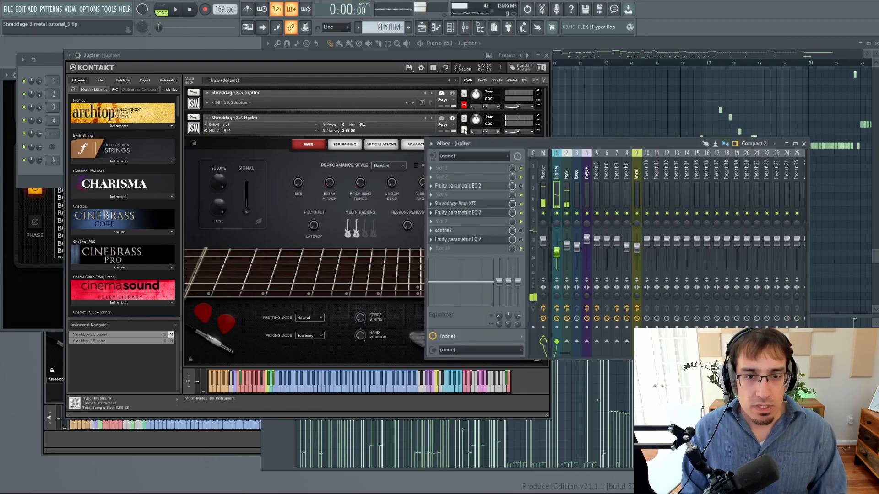
Mute Hydra and unmute Jupiter in Kontakt, and audition the song start in the playlist for comparison.
left_click(464, 131)
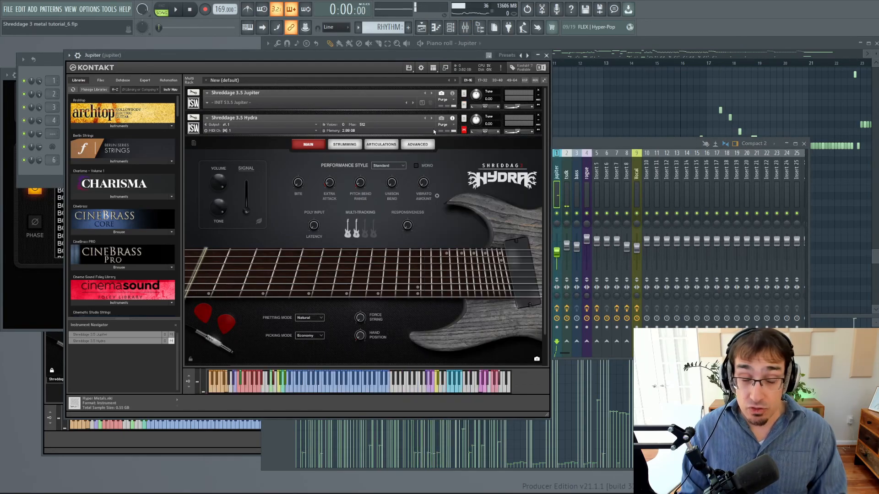
key("space")
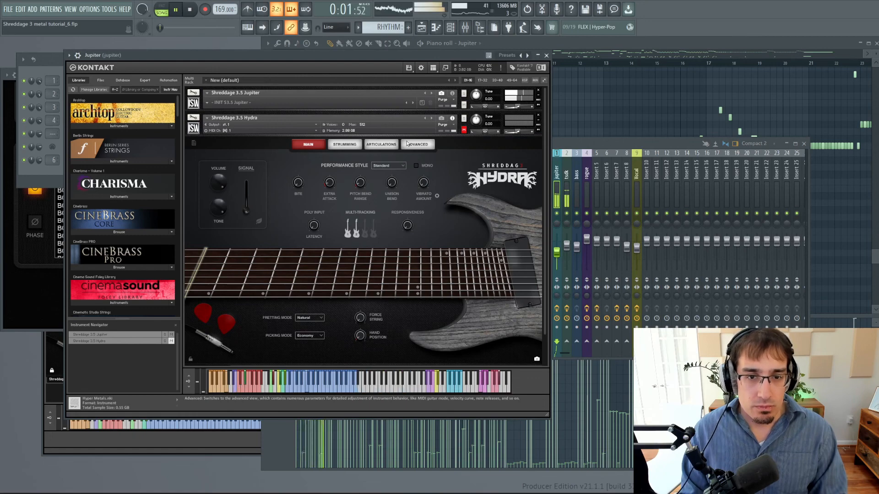
key("F5")
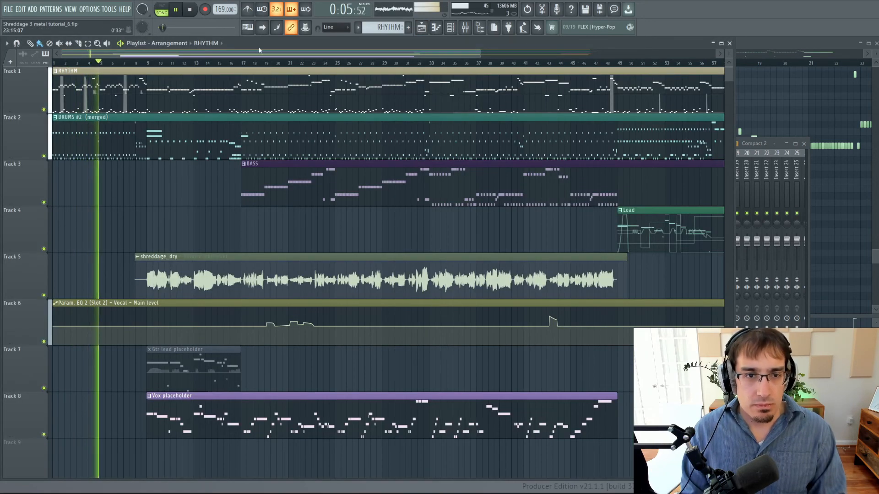
key("space")
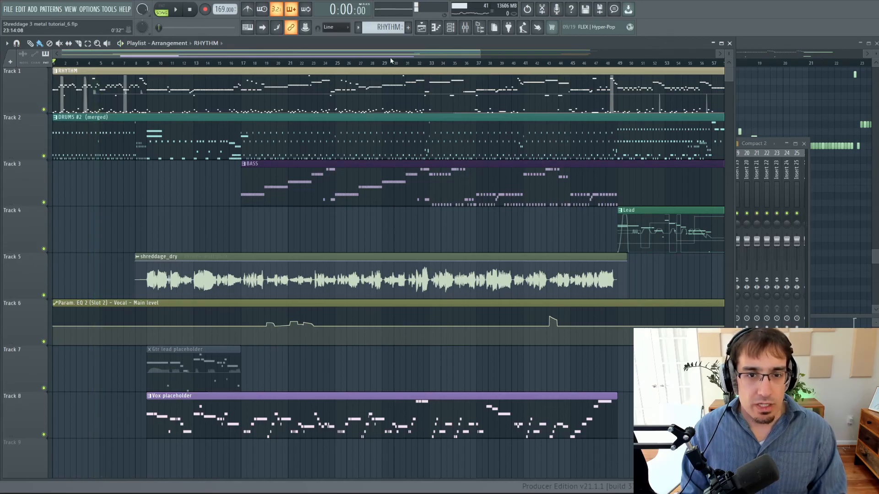
Select bars 17 to 33 in the playlist and audition them with the Jupiter channel's Kontakt instance open.
left_click_drag(243, 65, 434, 69)
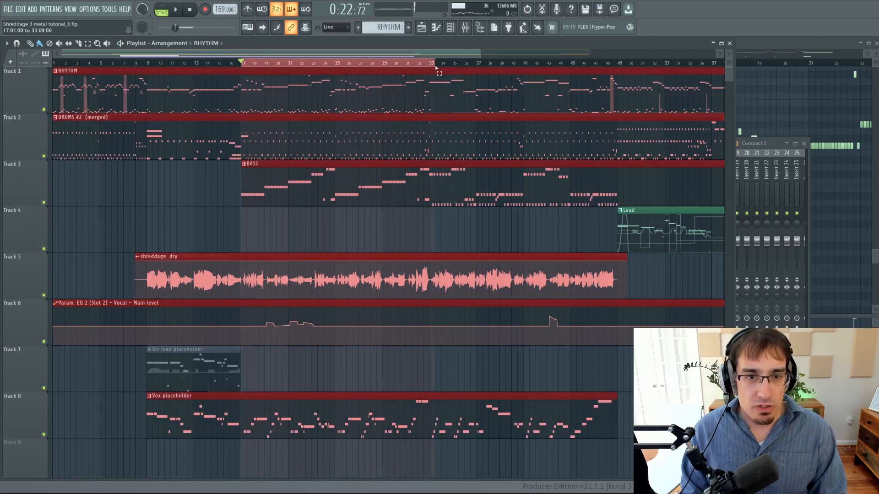
key("F9")
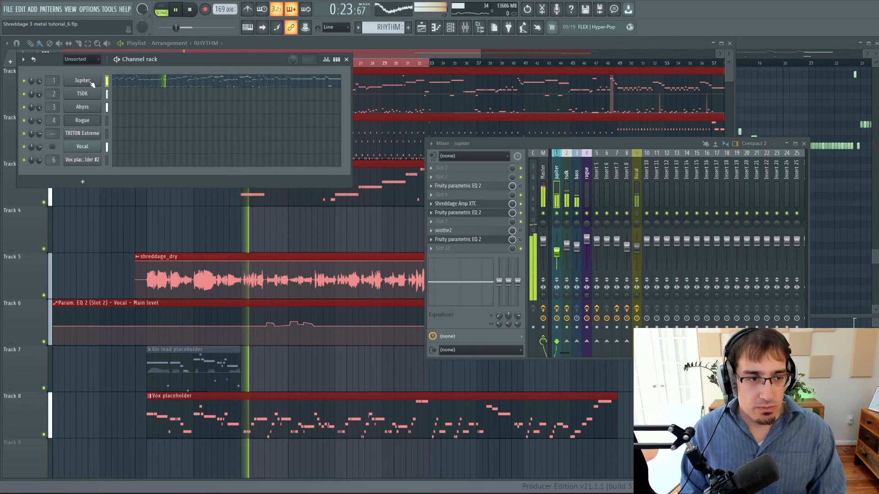
left_click(88, 82)
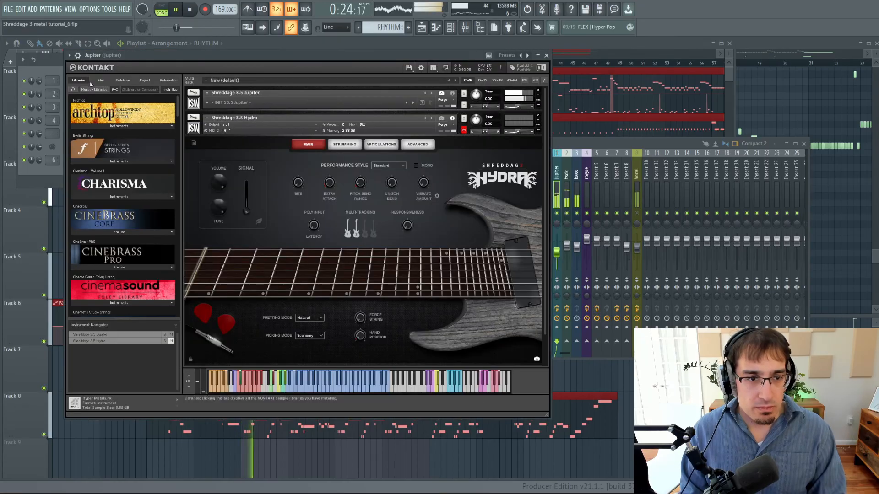
key("space")
Unmute Hydra and mute Jupiter in Kontakt, and replay the selected region to compare the two guitars.
left_click(464, 130)
left_click(463, 105)
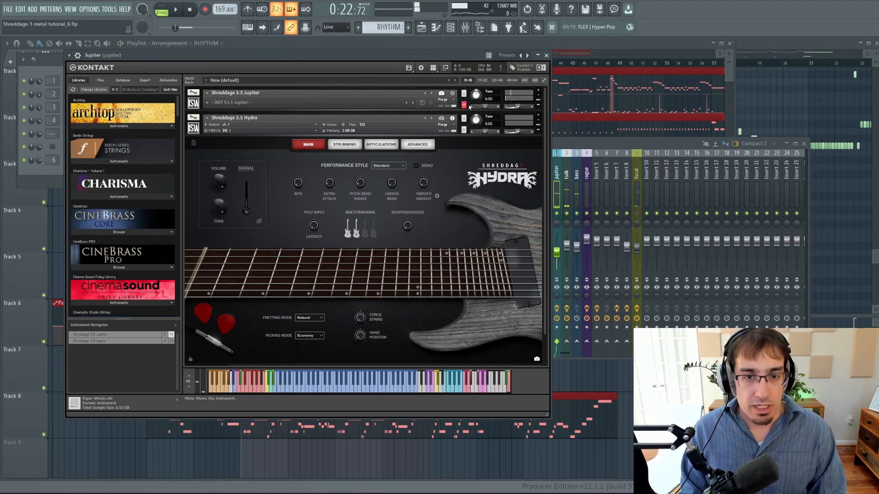
key("space")
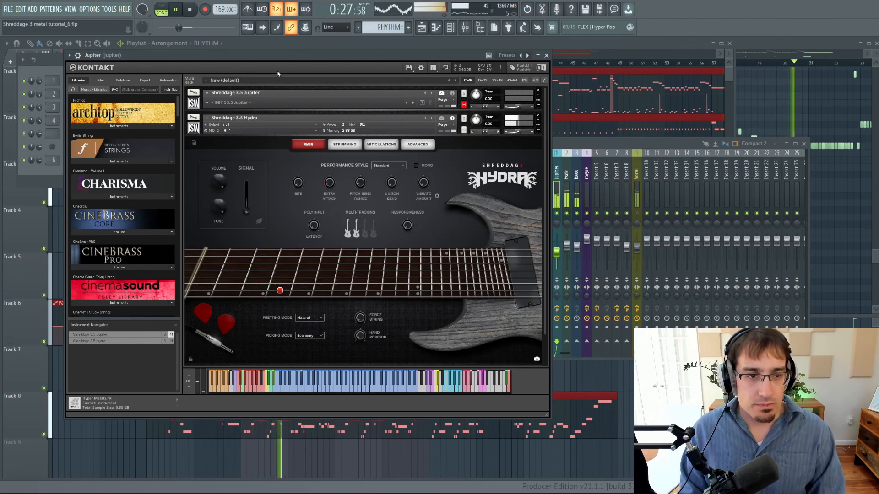
key("space")
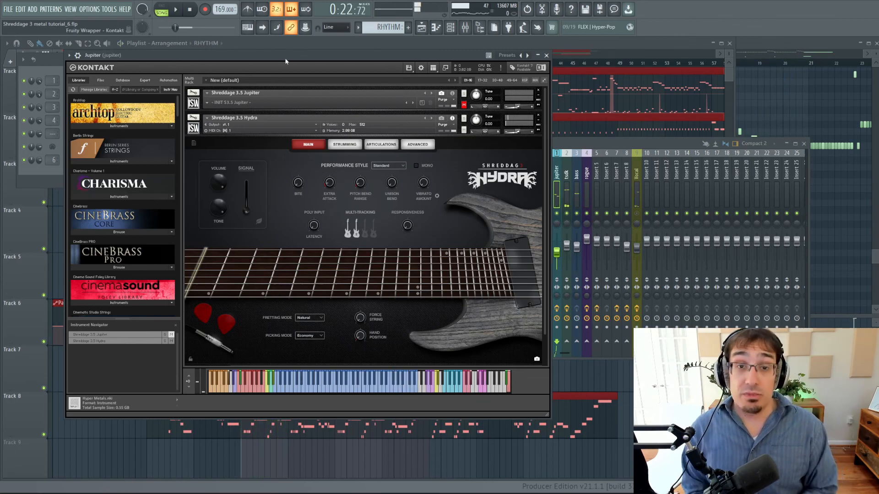